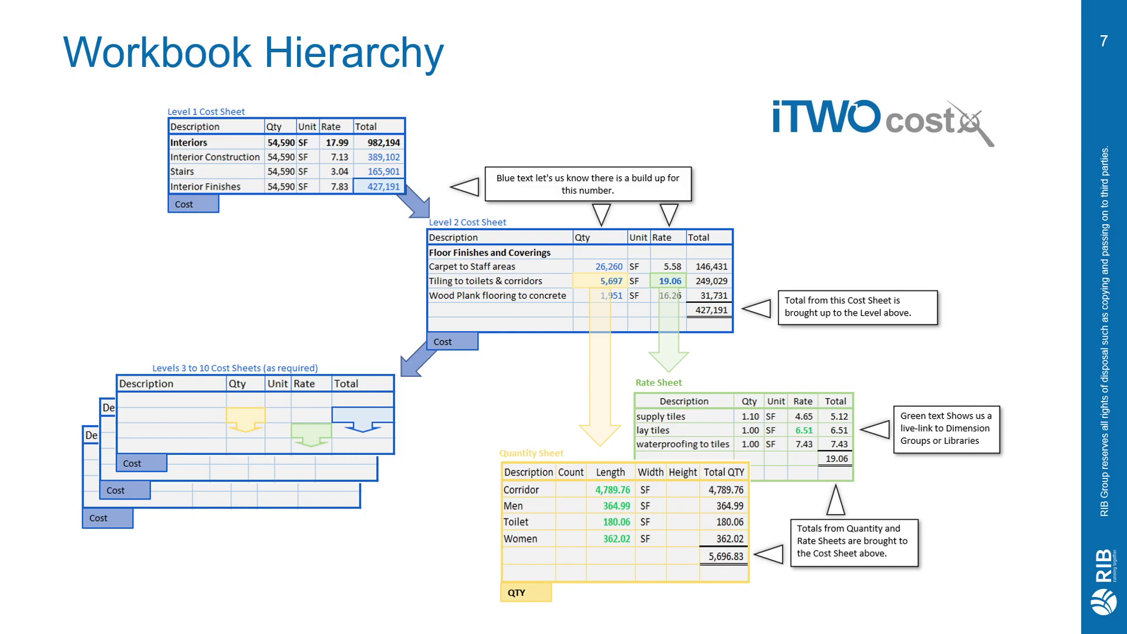
key("alt+Tab")
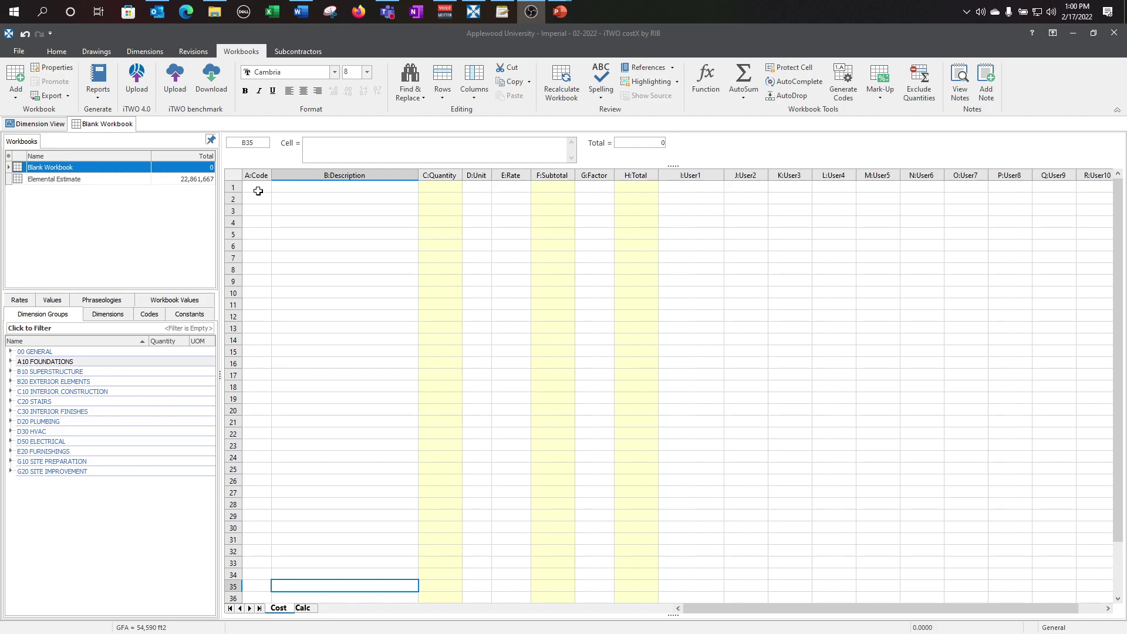
left_click_drag(256, 187, 622, 189)
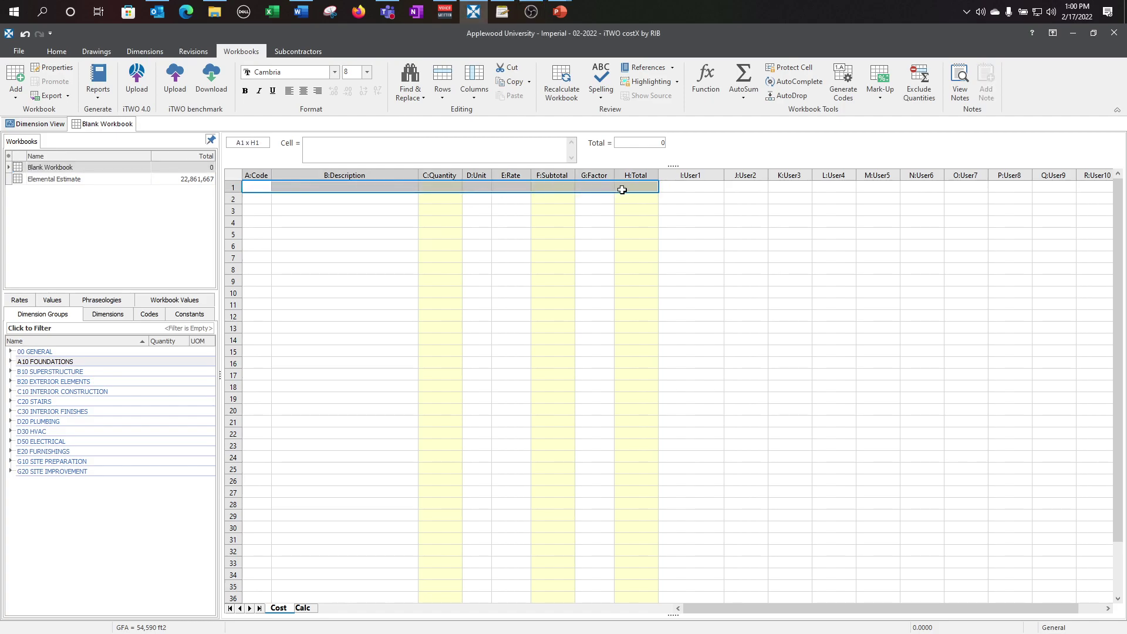
left_click_drag(621, 189, 623, 219)
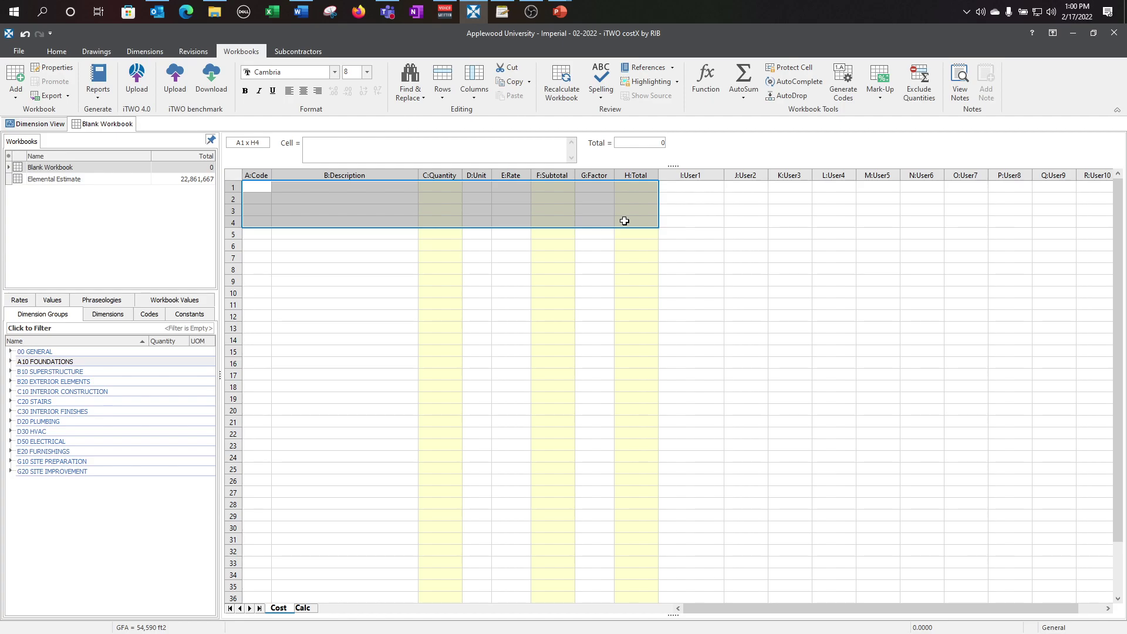
left_click_drag(624, 221, 624, 228)
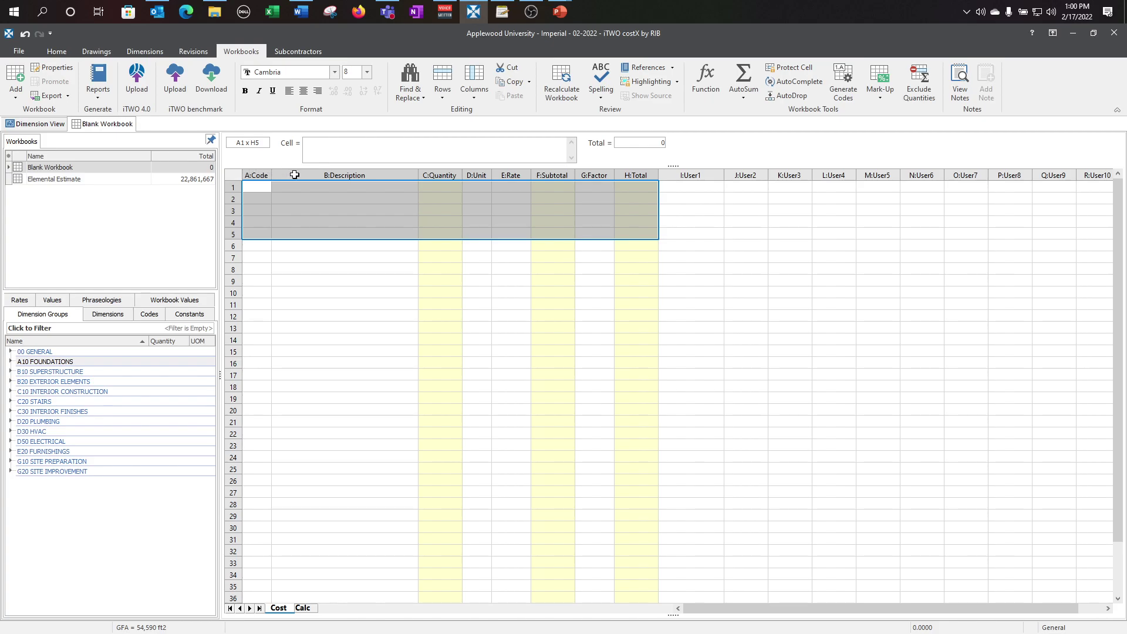
left_click_drag(455, 186, 451, 291)
left_click_drag(556, 186, 572, 293)
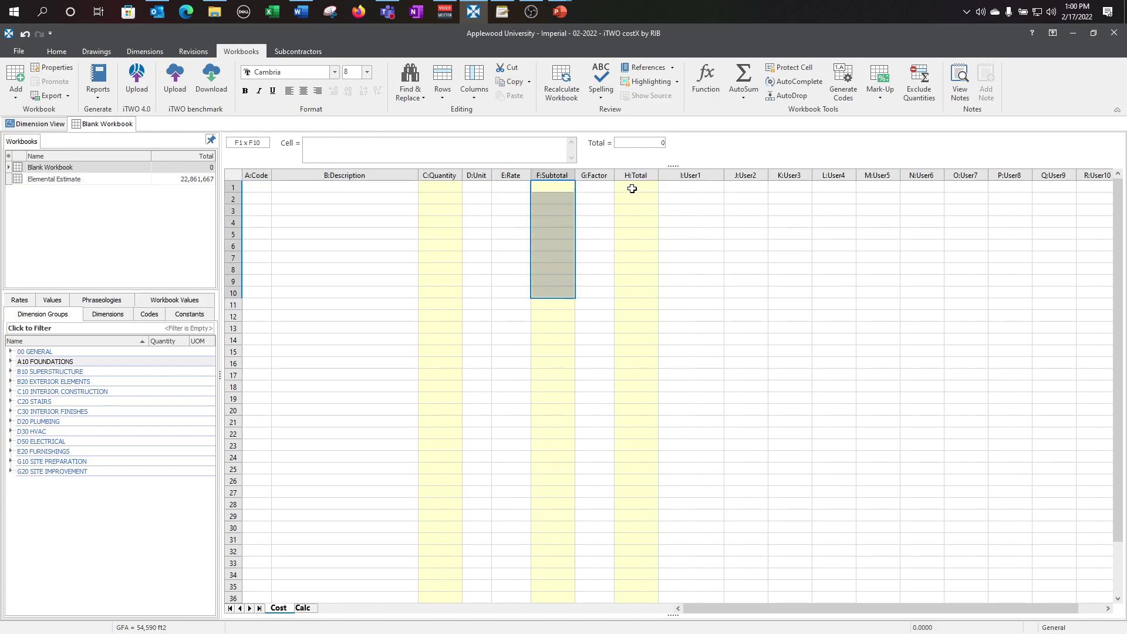
left_click_drag(633, 187, 649, 304)
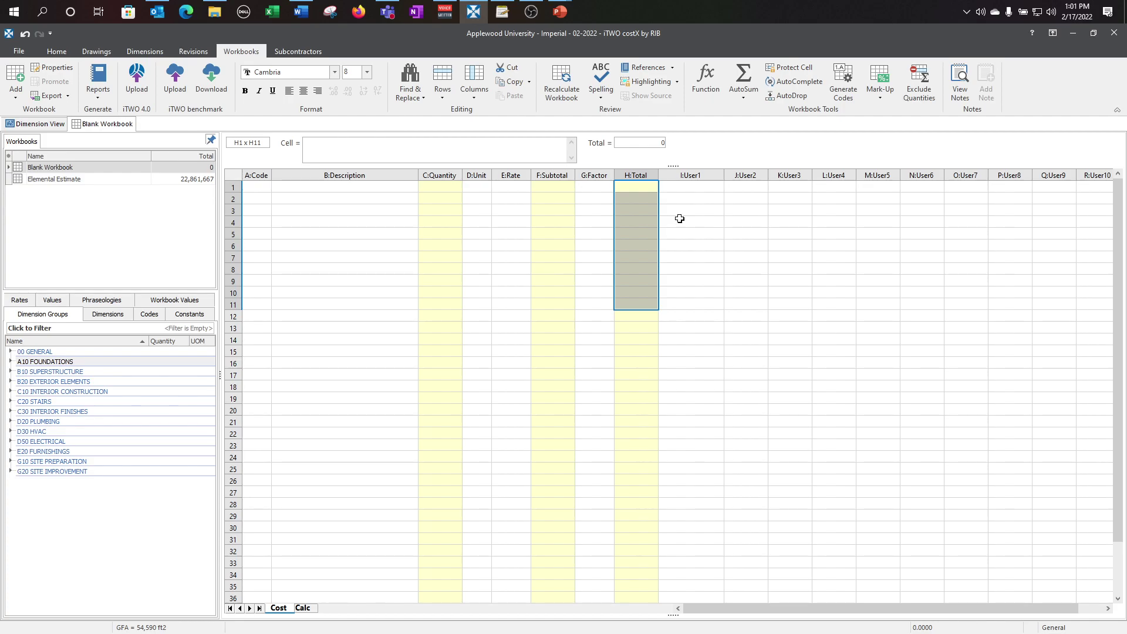
left_click_drag(685, 187, 1081, 181)
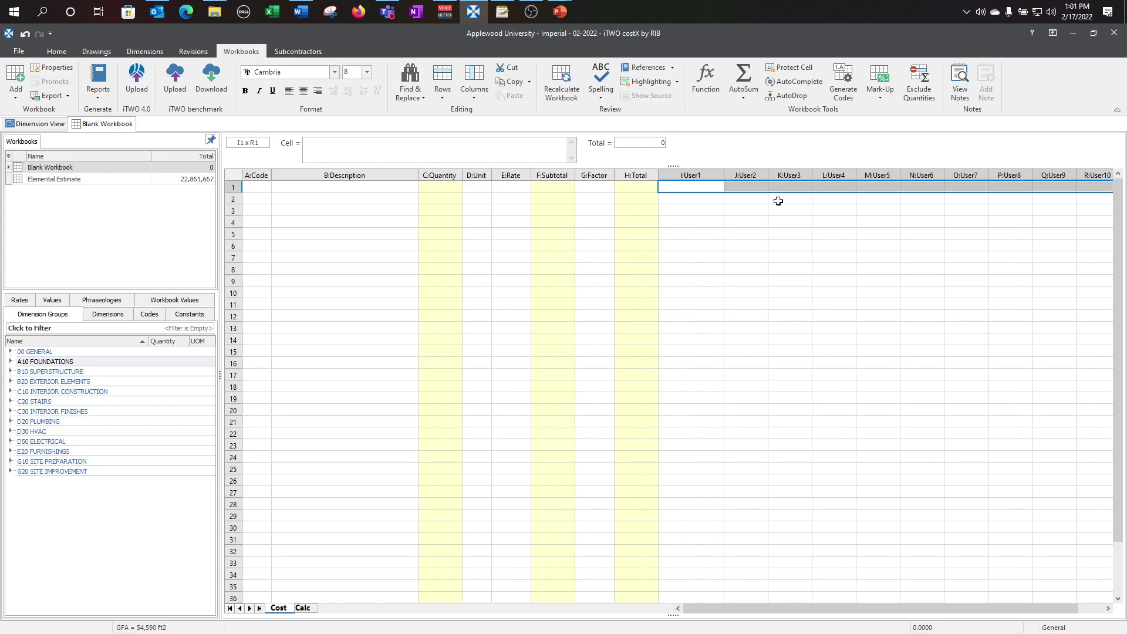
left_click(689, 188)
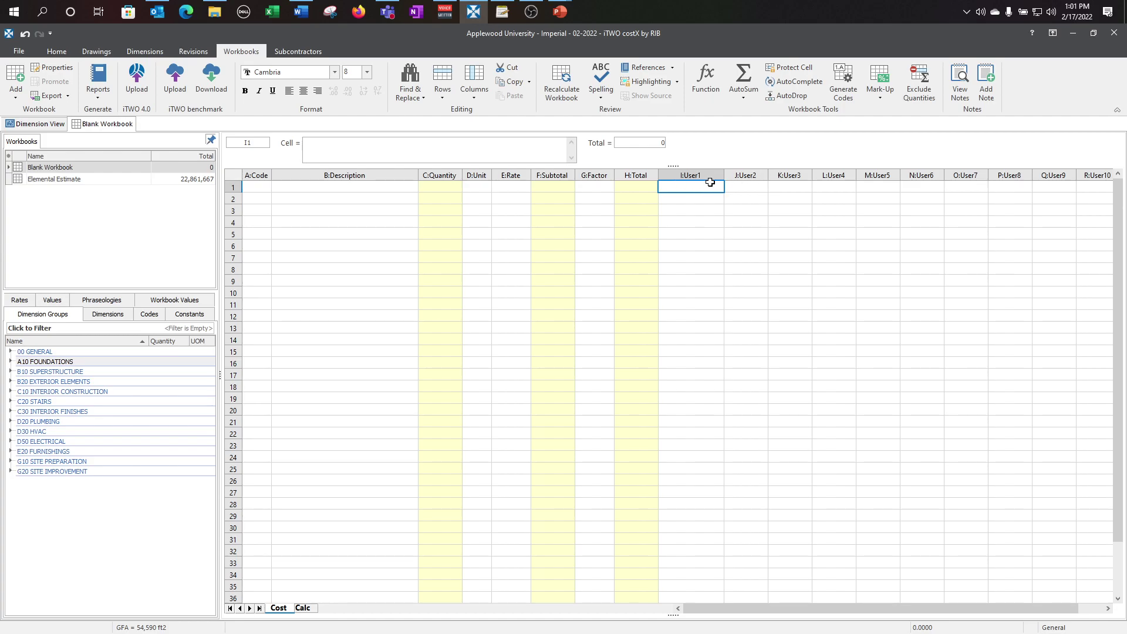
In the Blank Workbook's column names, rename column I from User1 to 'Concrete CY'.
left_click(114, 172)
double_click(114, 171)
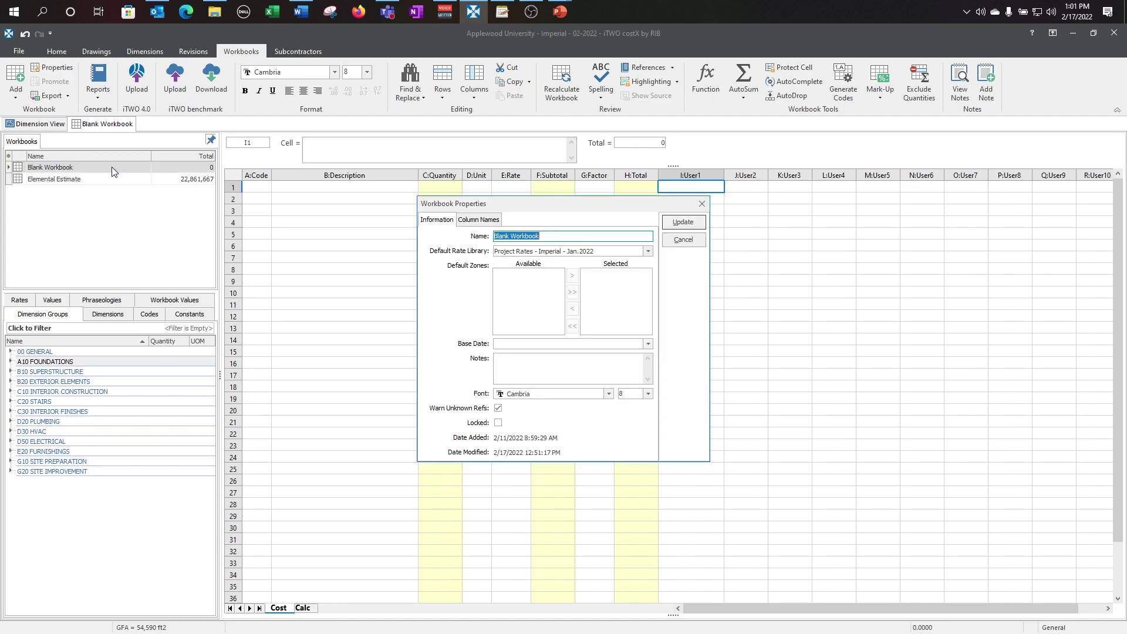
left_click(482, 221)
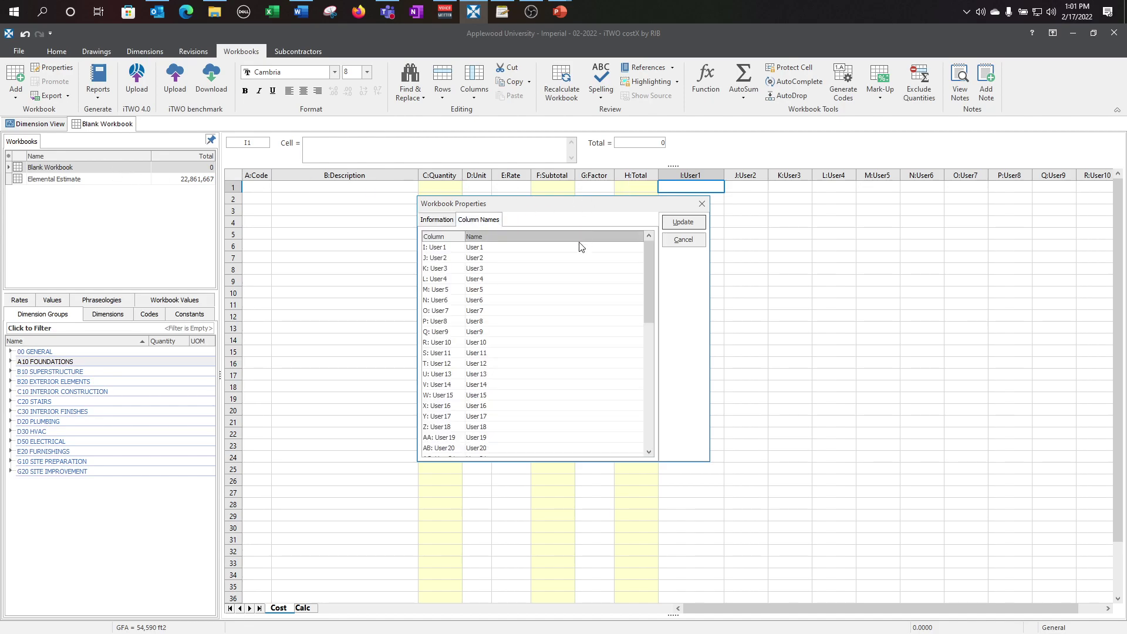
left_click(492, 248)
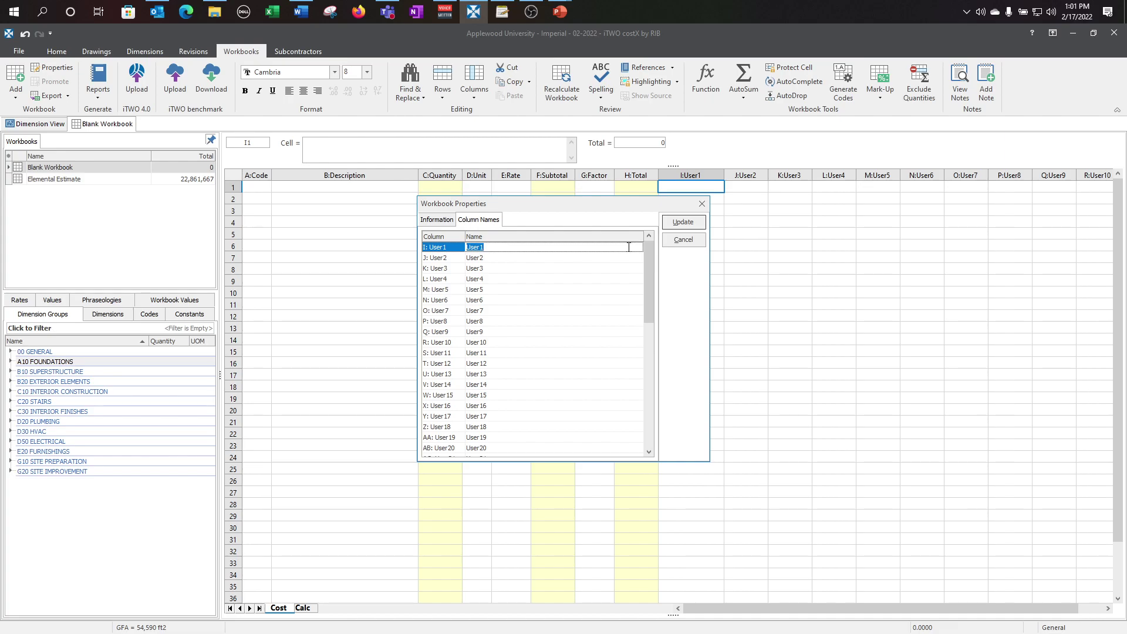
type("Col")
type("n")
type("crete CY")
left_click(701, 223)
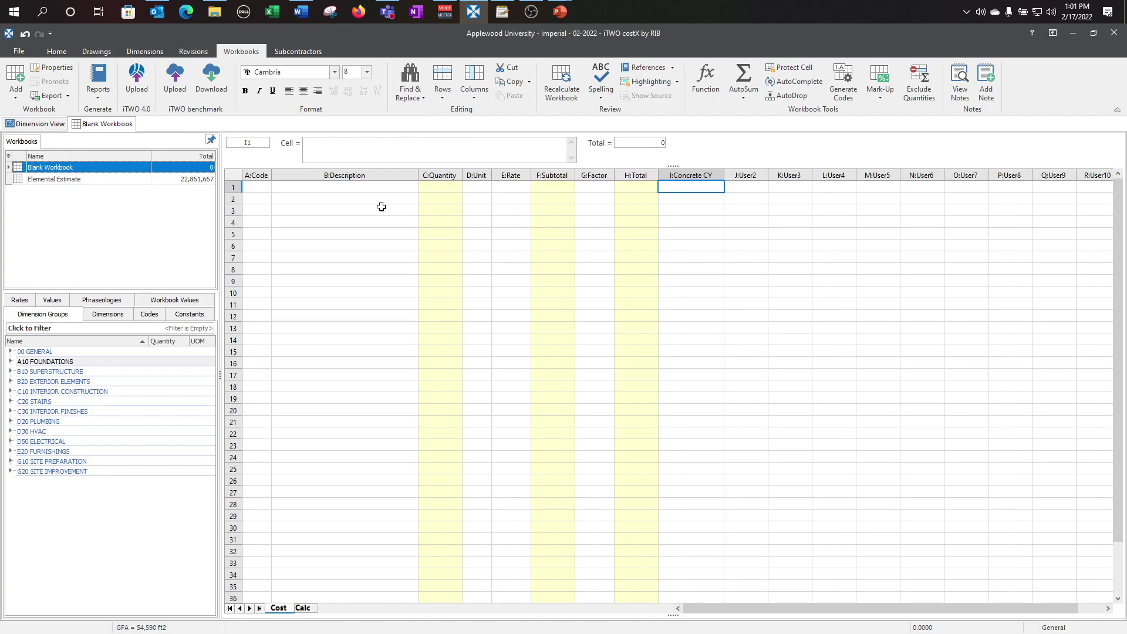
left_click_drag(263, 186, 266, 290)
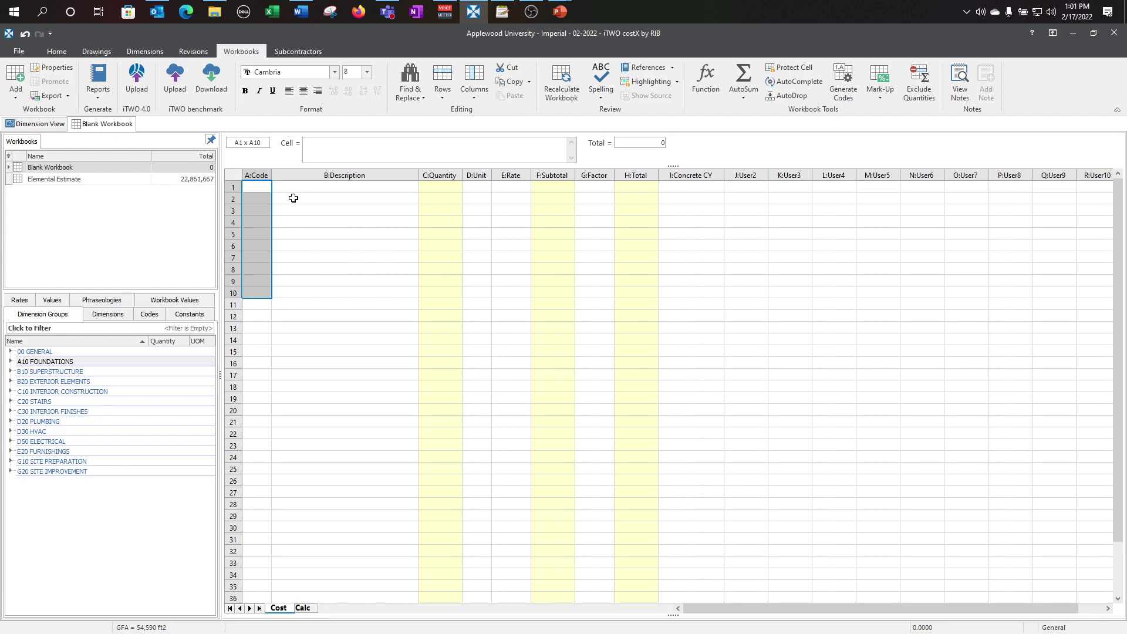
left_click_drag(329, 188, 332, 281)
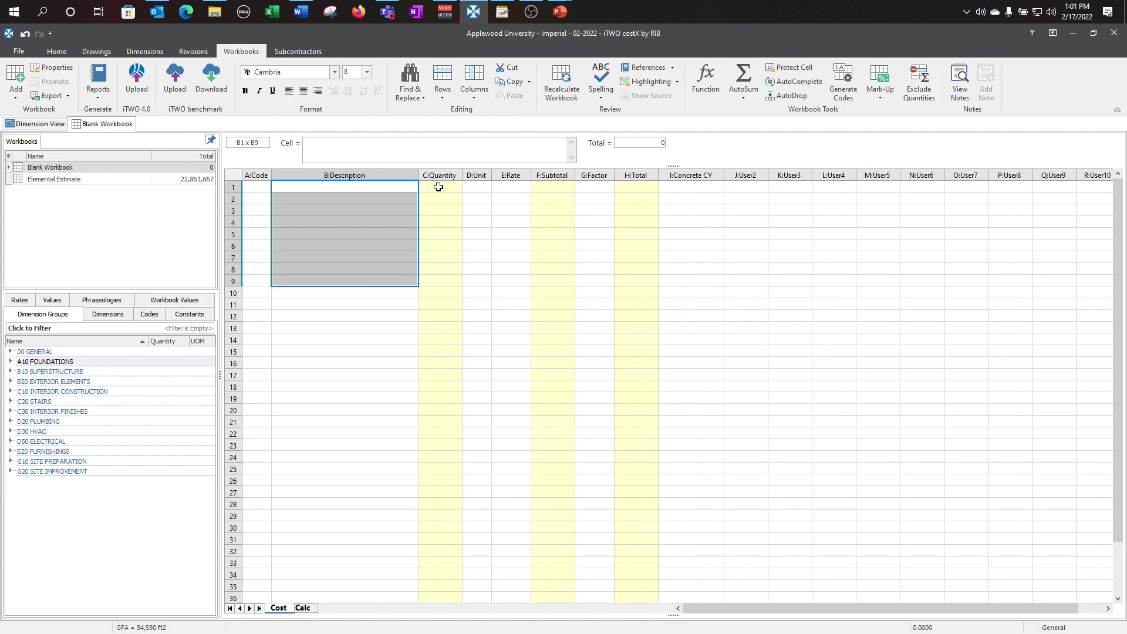
left_click_drag(435, 186, 438, 278)
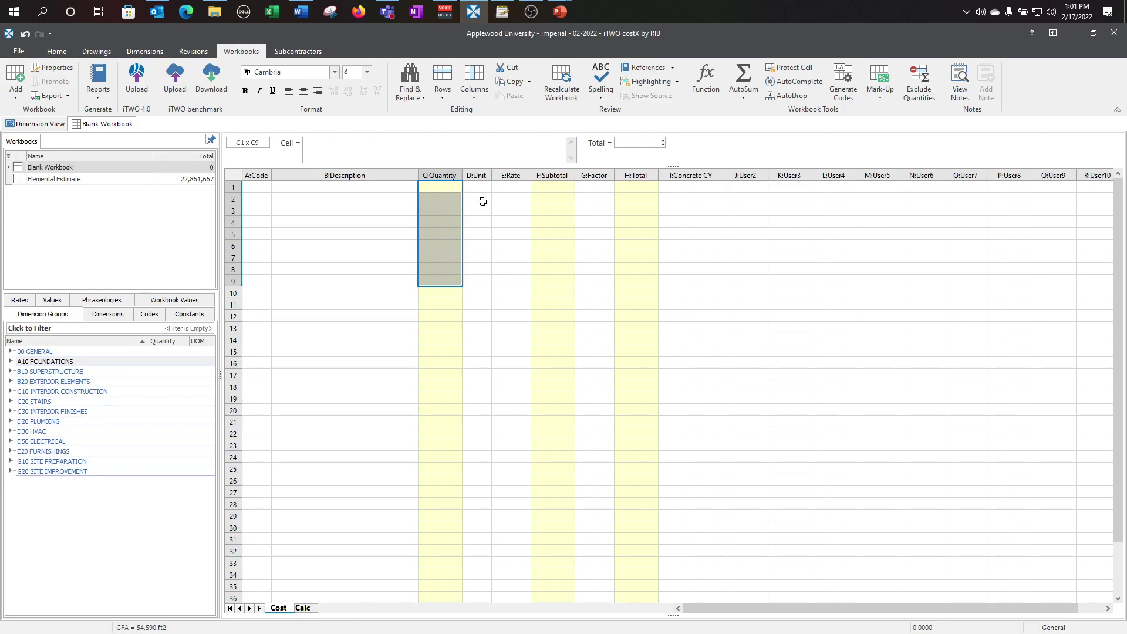
left_click_drag(482, 185, 487, 287)
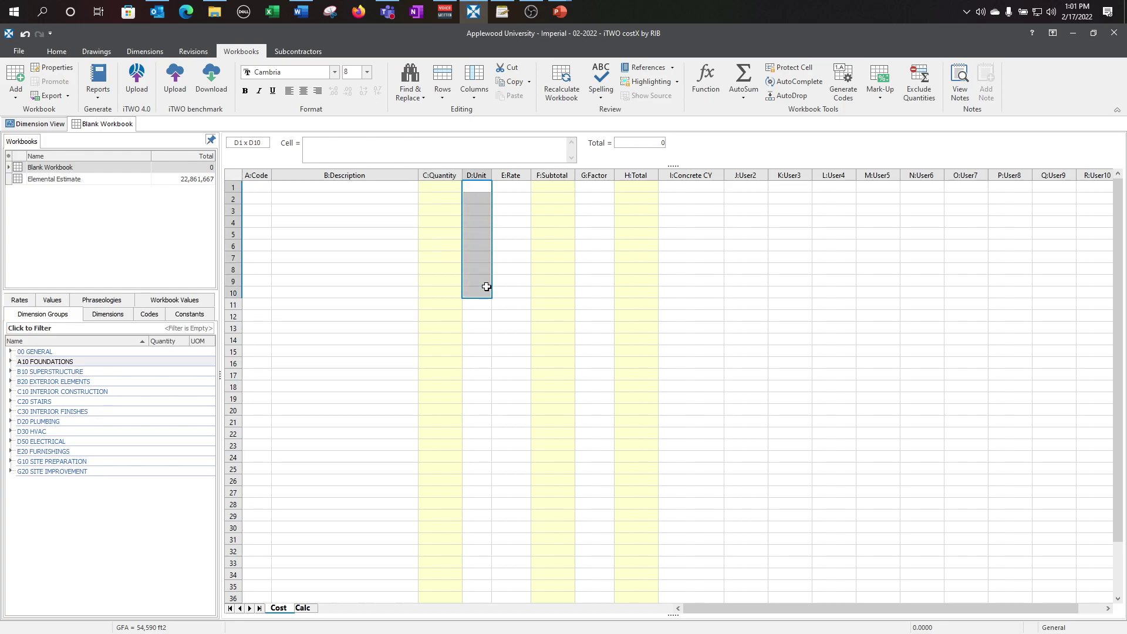
left_click_drag(515, 192, 513, 283)
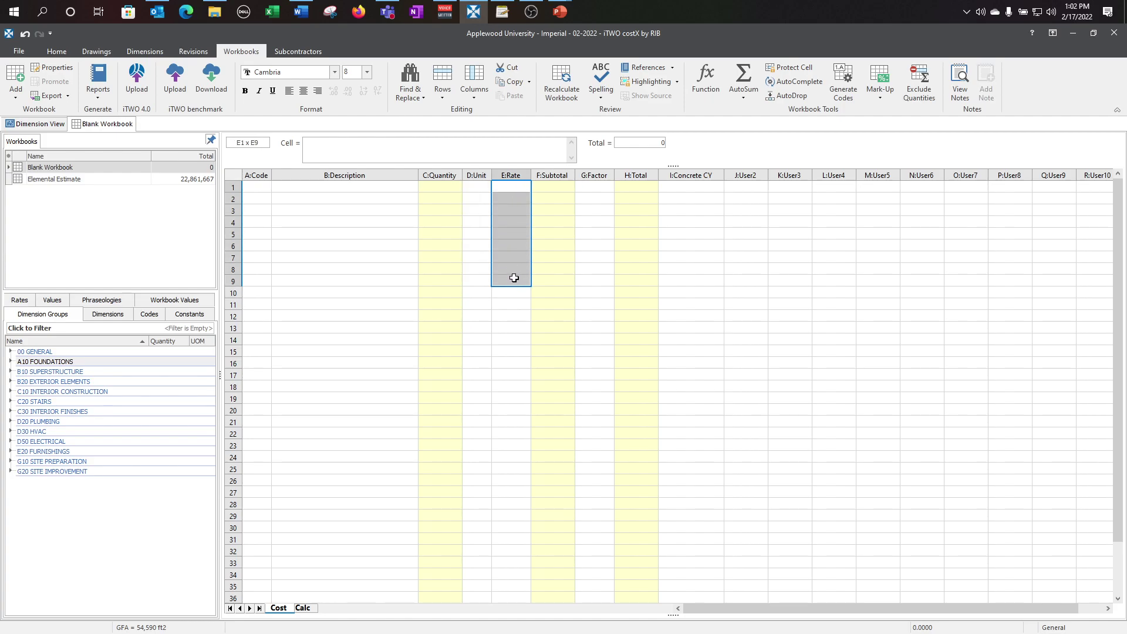
left_click(516, 187)
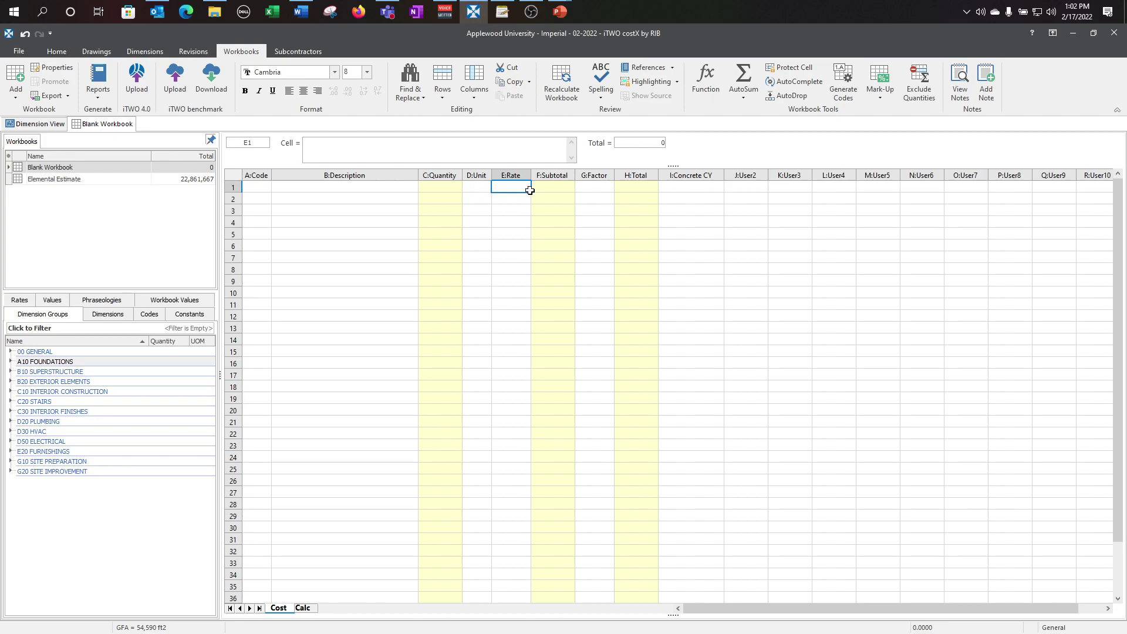
left_click(551, 188)
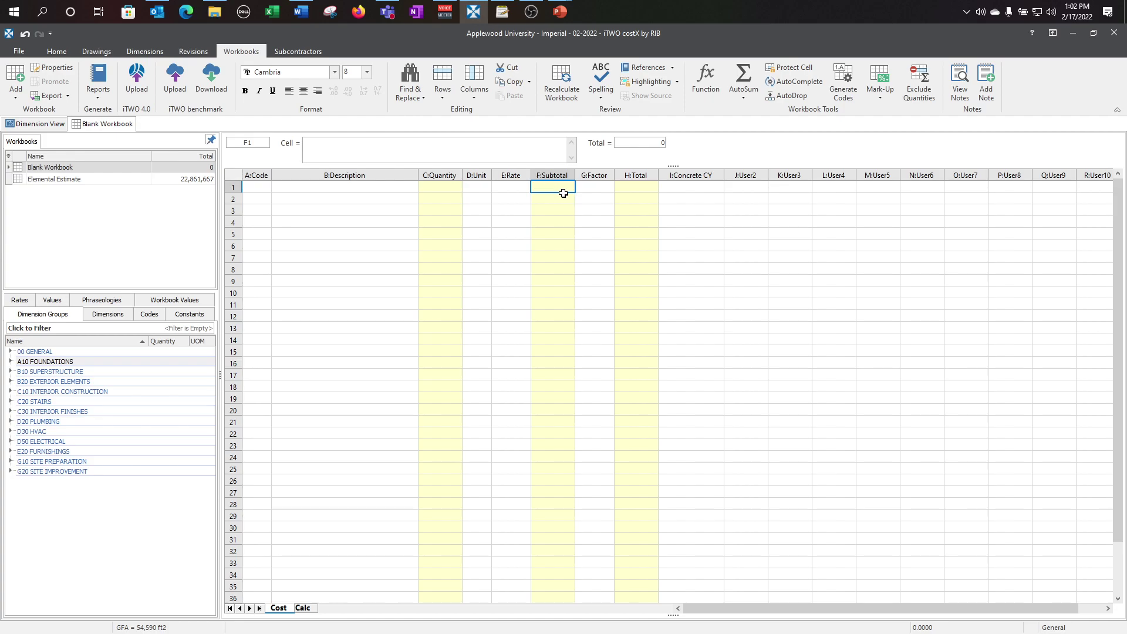
left_click(607, 189)
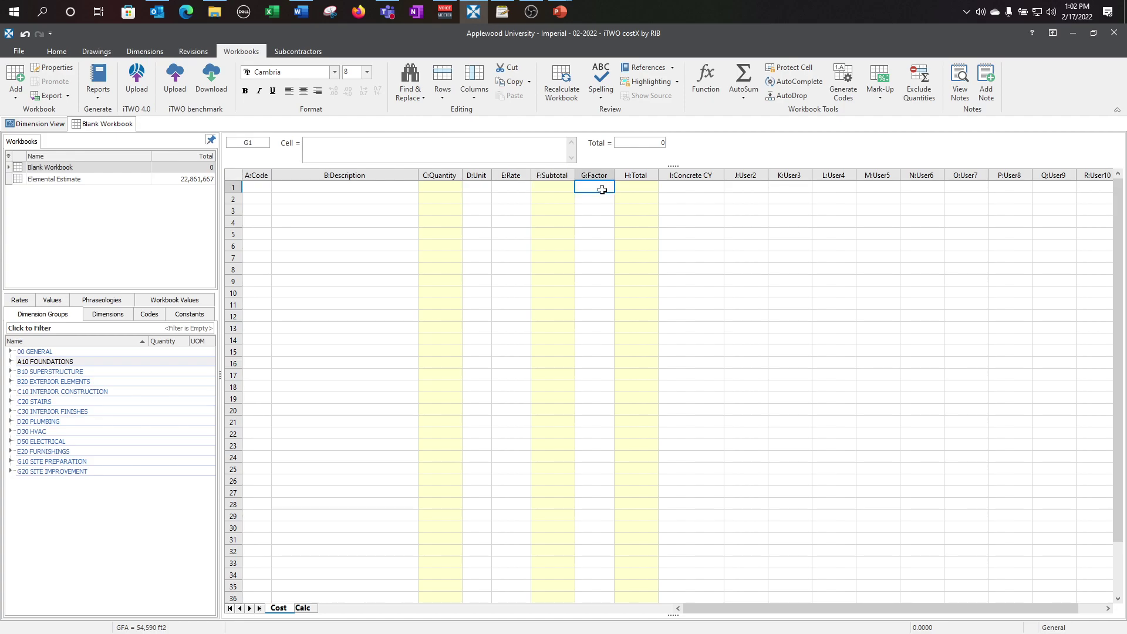
left_click(642, 189)
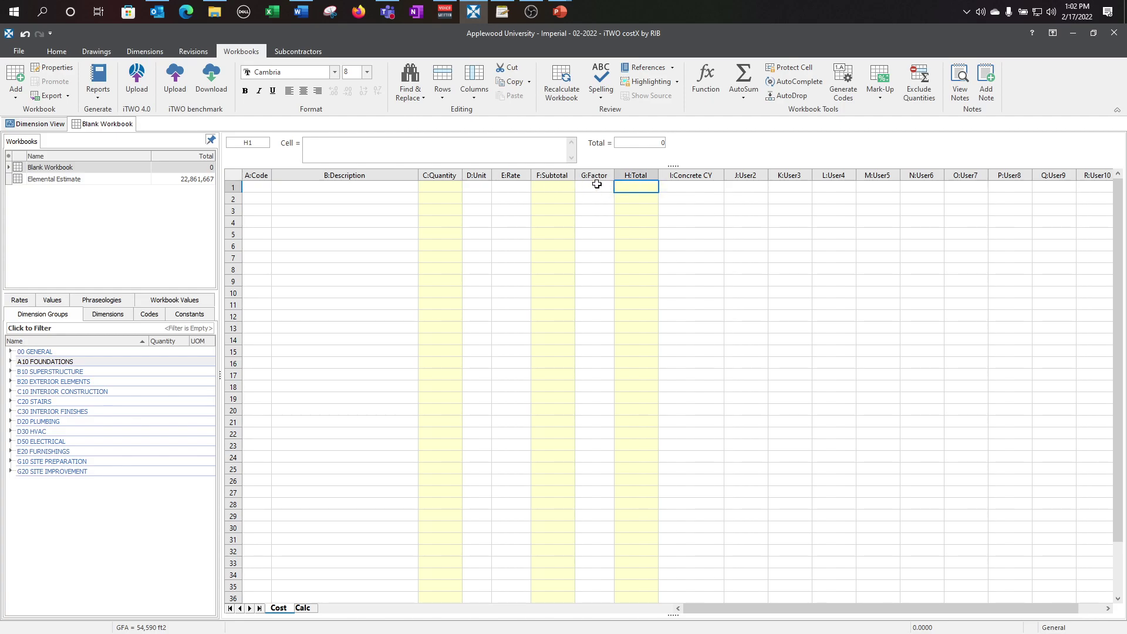
Expand the ASTM Uniformat II (L4) codes and every group from A SUBSTRUCTURE to Z allowances.
left_click(297, 194)
left_click(149, 314)
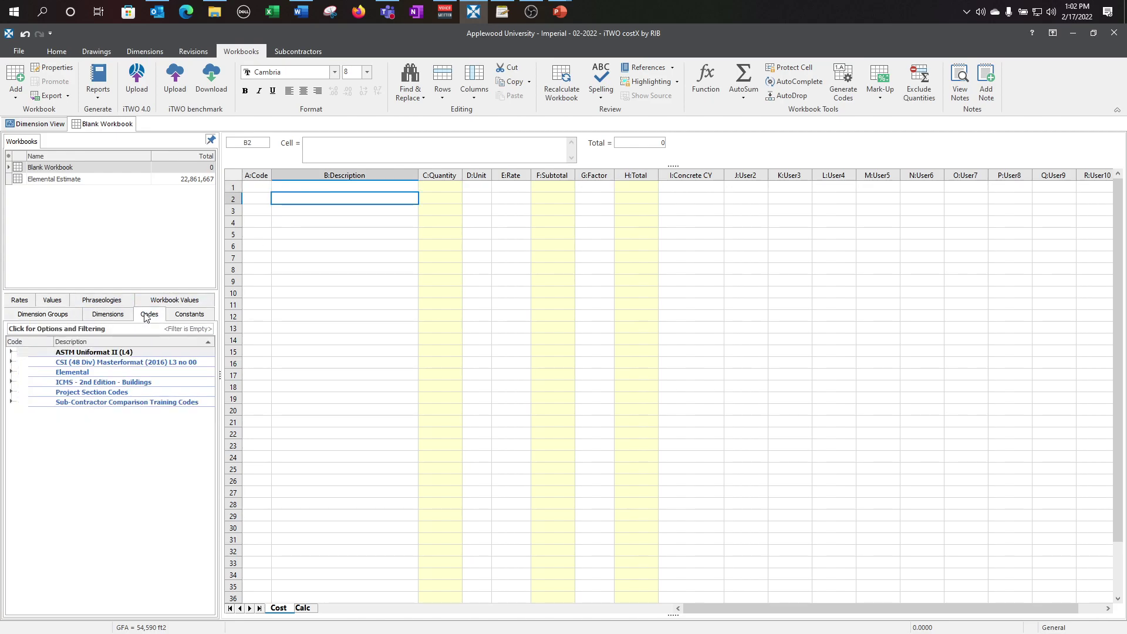
left_click(12, 353)
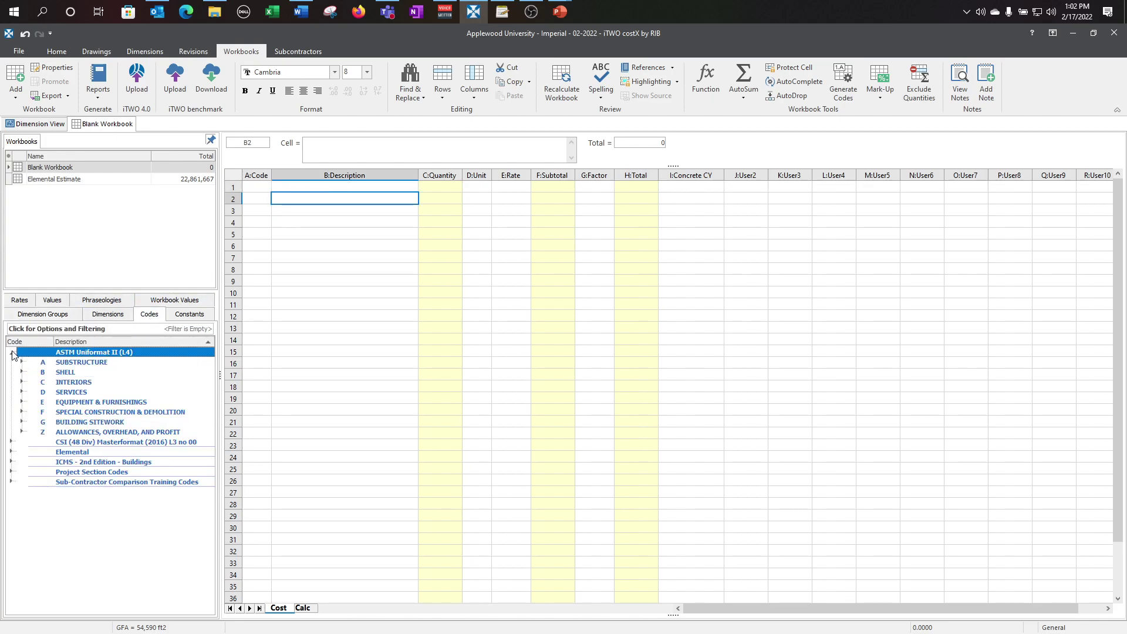
left_click(21, 432)
left_click(21, 422)
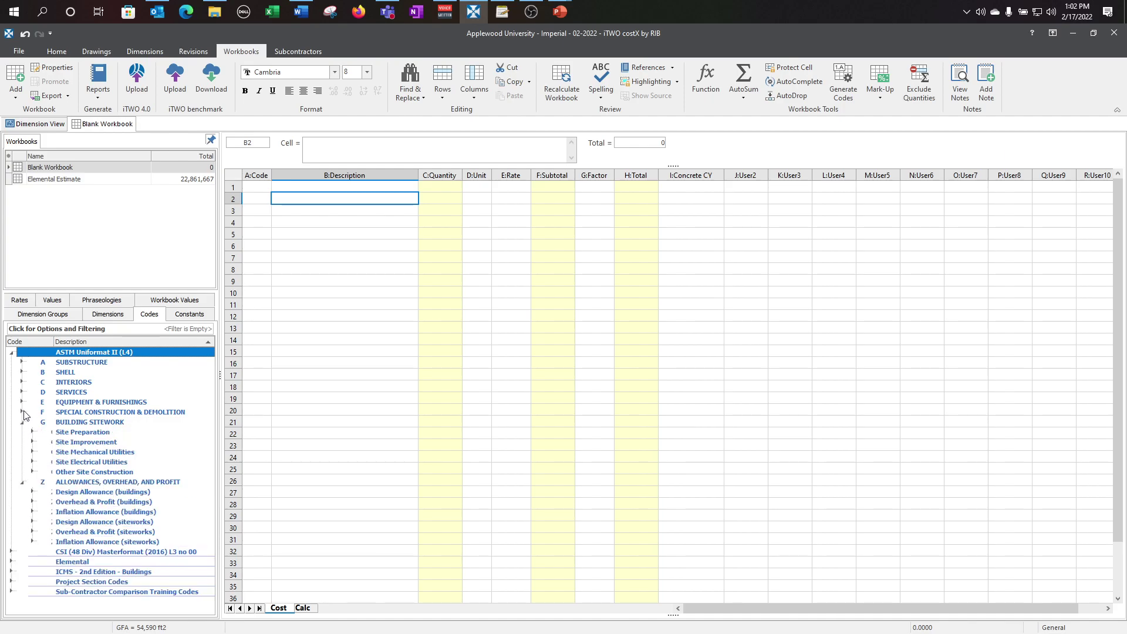
left_click(22, 412)
left_click(22, 402)
left_click(22, 392)
left_click(22, 382)
left_click(22, 372)
left_click(22, 362)
Drag all codes down to Inflation Allowance (siteworks) onto cell A1 of the Cost sheet.
scroll(123, 434, "down", 5)
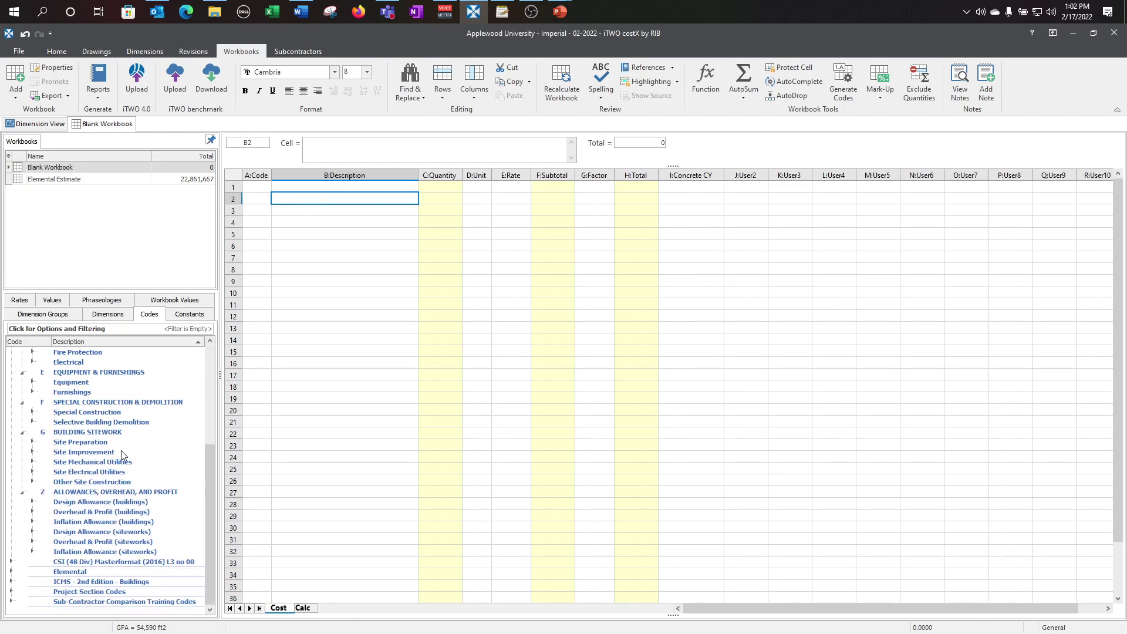
left_click(86, 554, "shift")
scroll(131, 498, "up", 5)
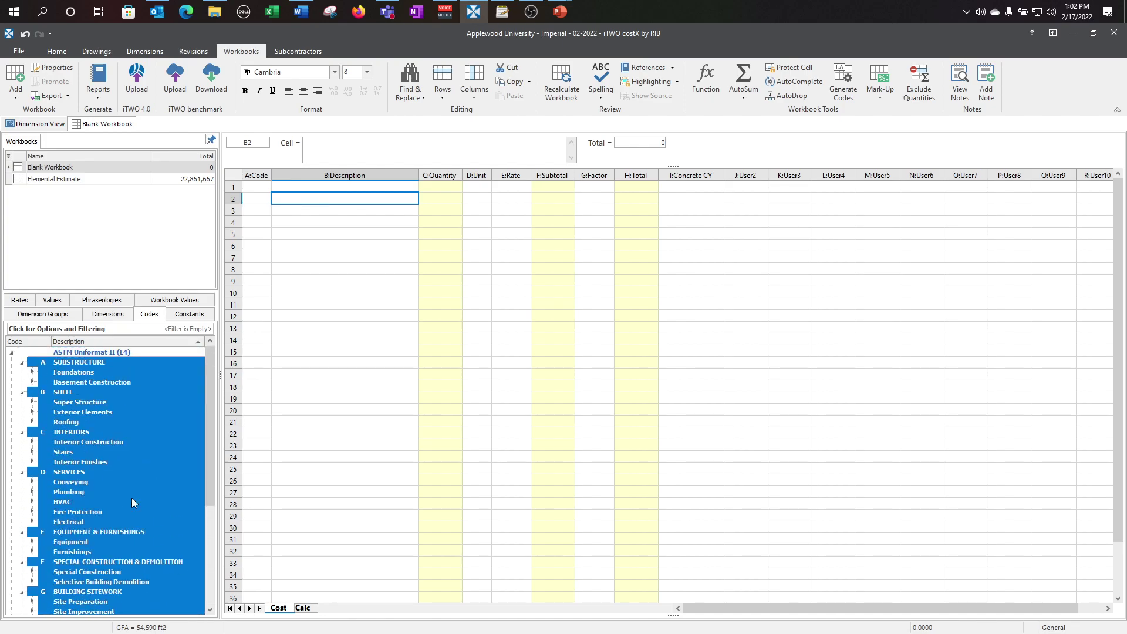
left_click_drag(84, 365, 245, 188)
Make the SHELL, INTERIORS and SERVICES heading rows bold.
left_click_drag(287, 222, 252, 223)
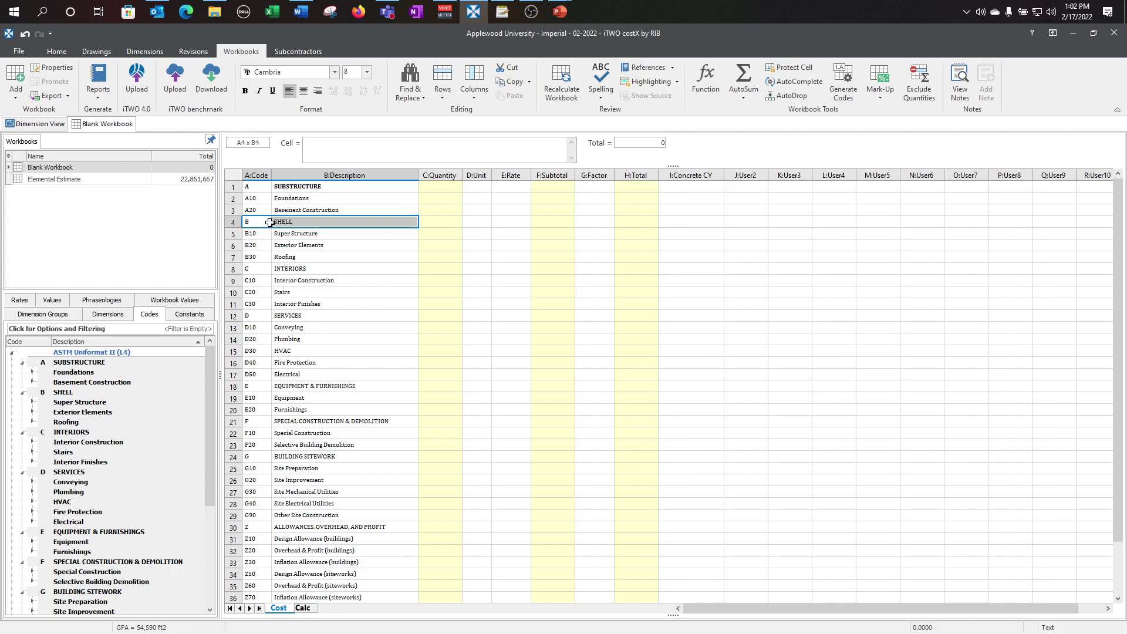
key("ctrl+b")
left_click_drag(296, 269, 259, 269)
key("ctrl+b")
left_click_drag(289, 315, 257, 316)
key("ctrl+b")
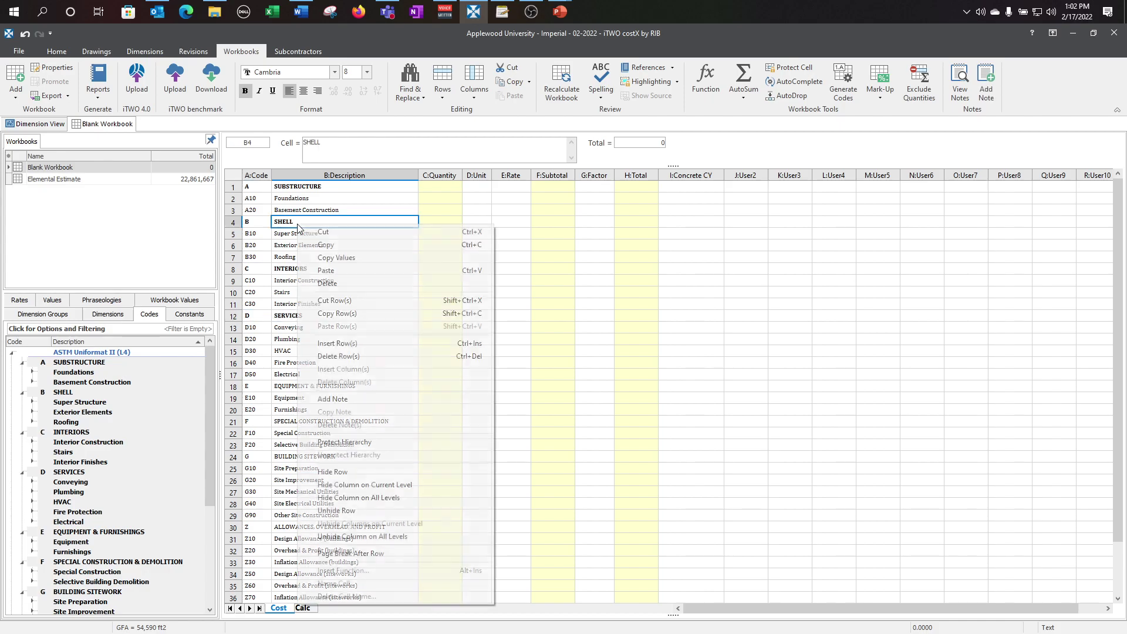
Insert a blank row above each of SHELL, INTERIORS and SERVICES.
right_click(297, 223)
left_click(362, 344)
right_click(305, 280)
left_click(349, 385)
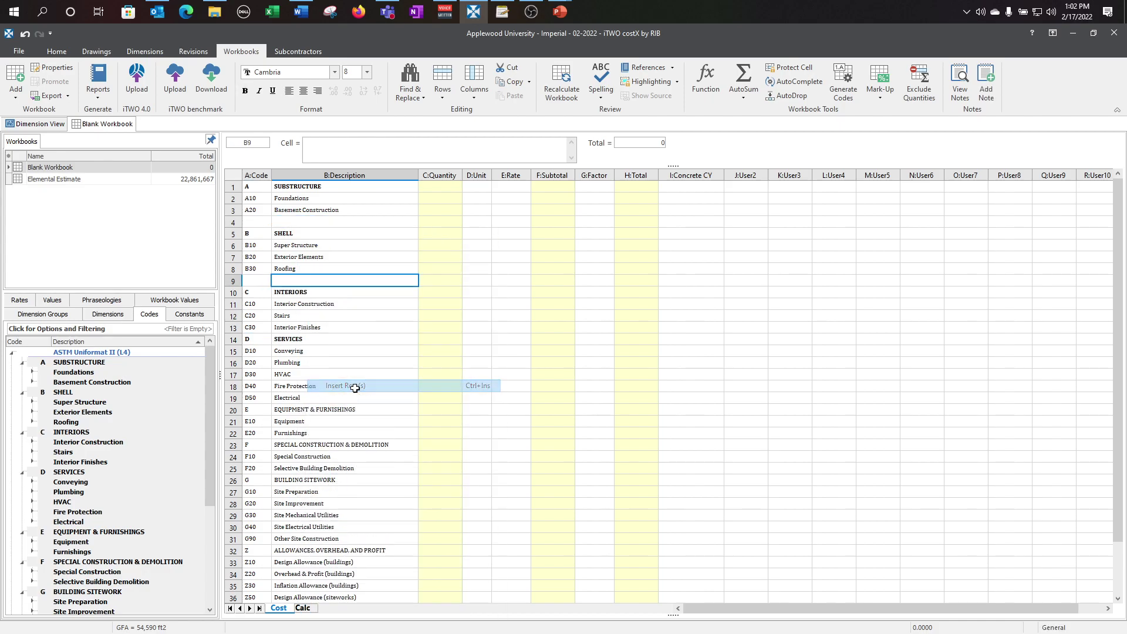
right_click(312, 345)
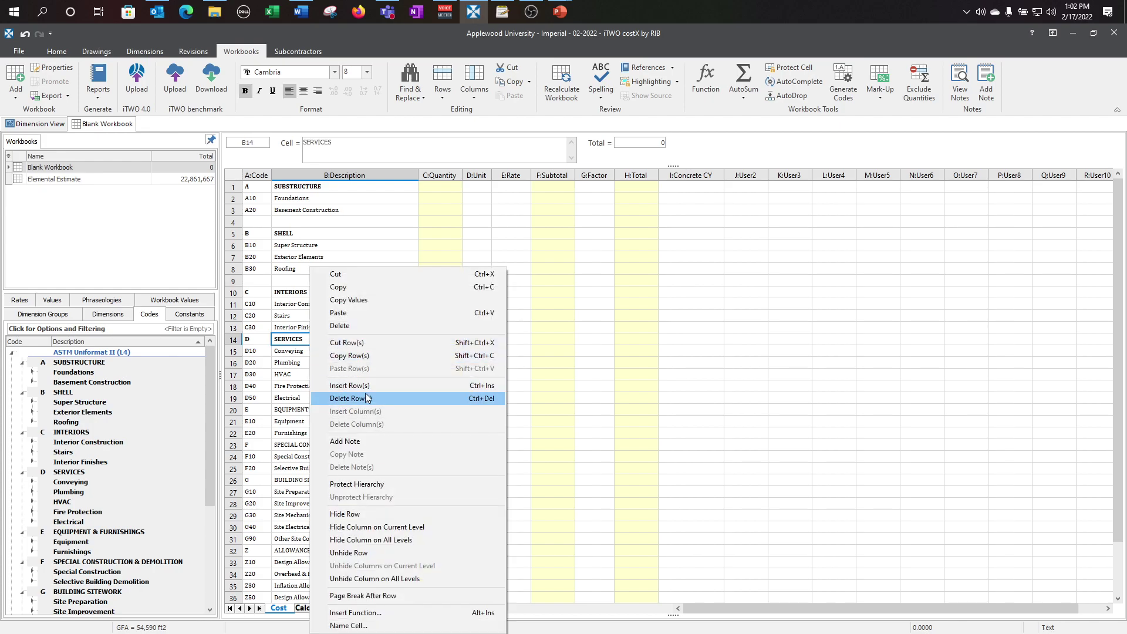
left_click(349, 386)
right_click(314, 342)
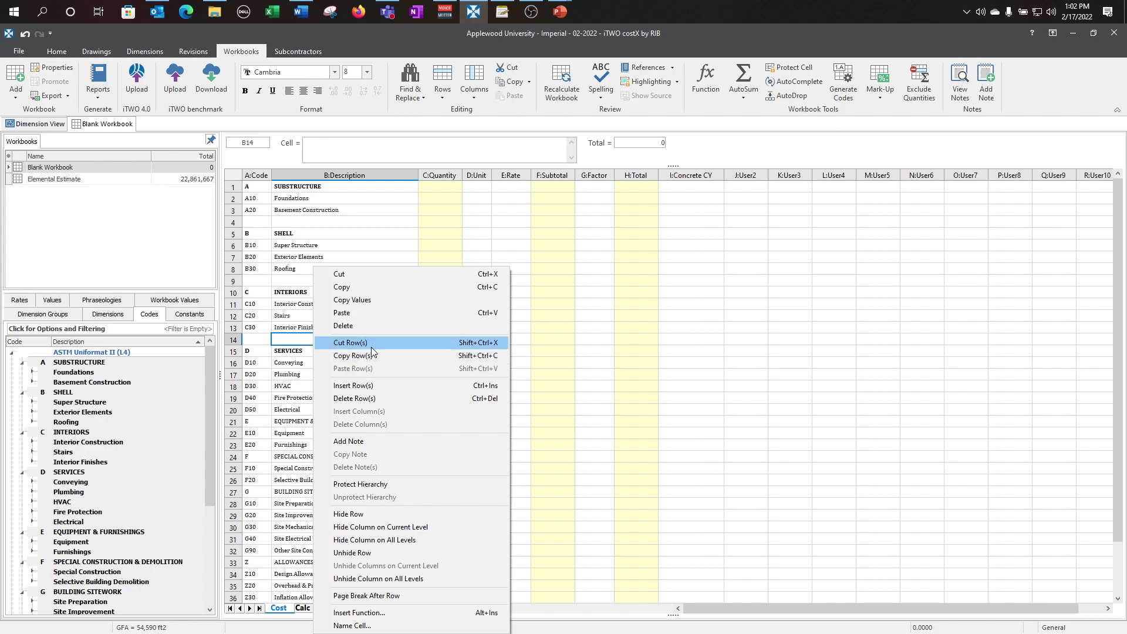
left_click(301, 280)
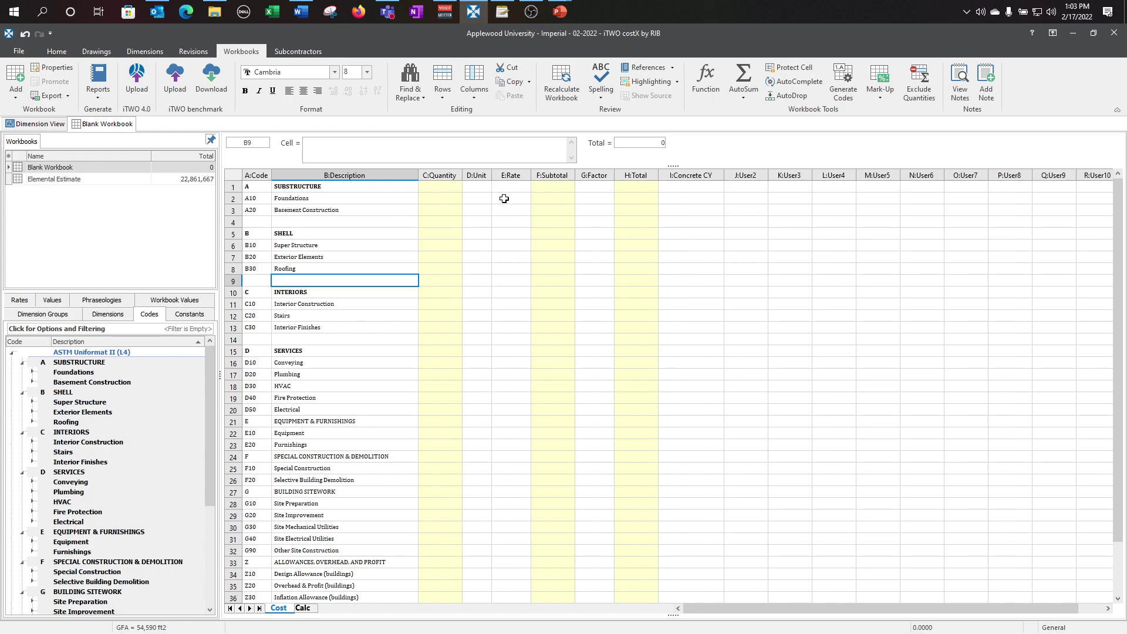
Drill into A10 Foundations' subtotal, try deeper levels, then return to the Foundations detail level.
double_click(555, 201)
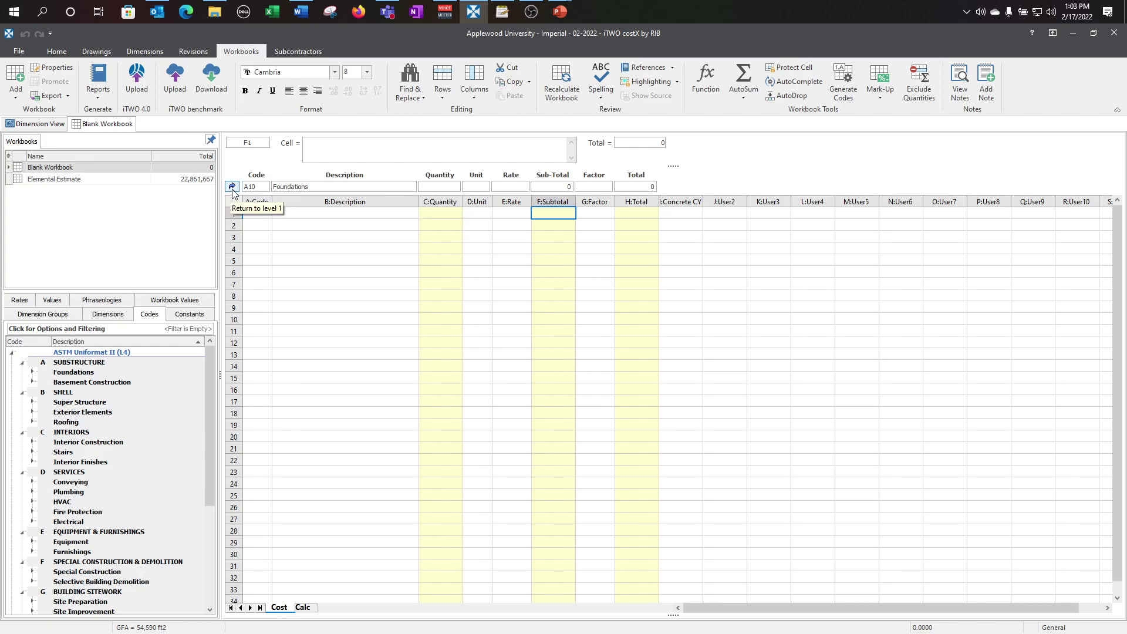
left_click(565, 268)
double_click(565, 268)
double_click(553, 298)
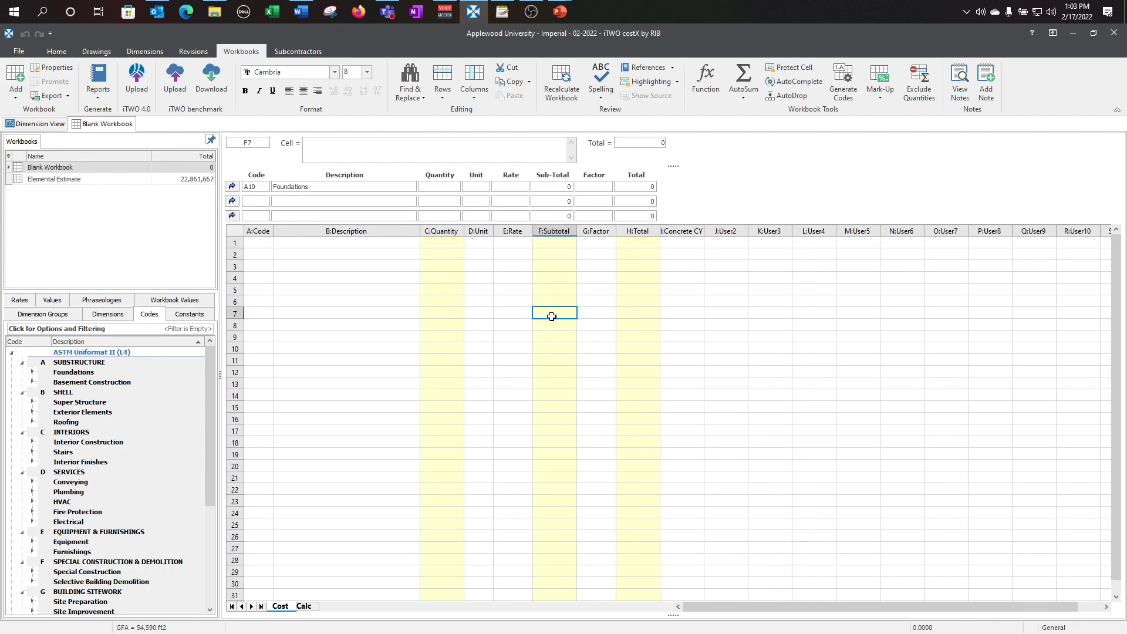
double_click(550, 314)
double_click(547, 351)
left_click(543, 356)
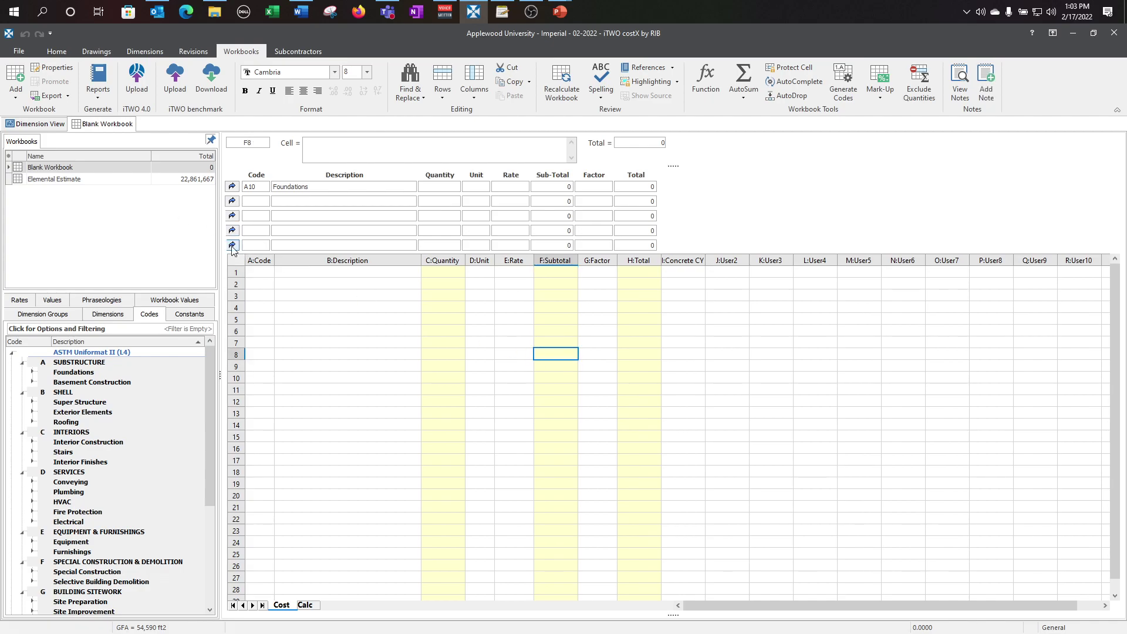
left_click(232, 202)
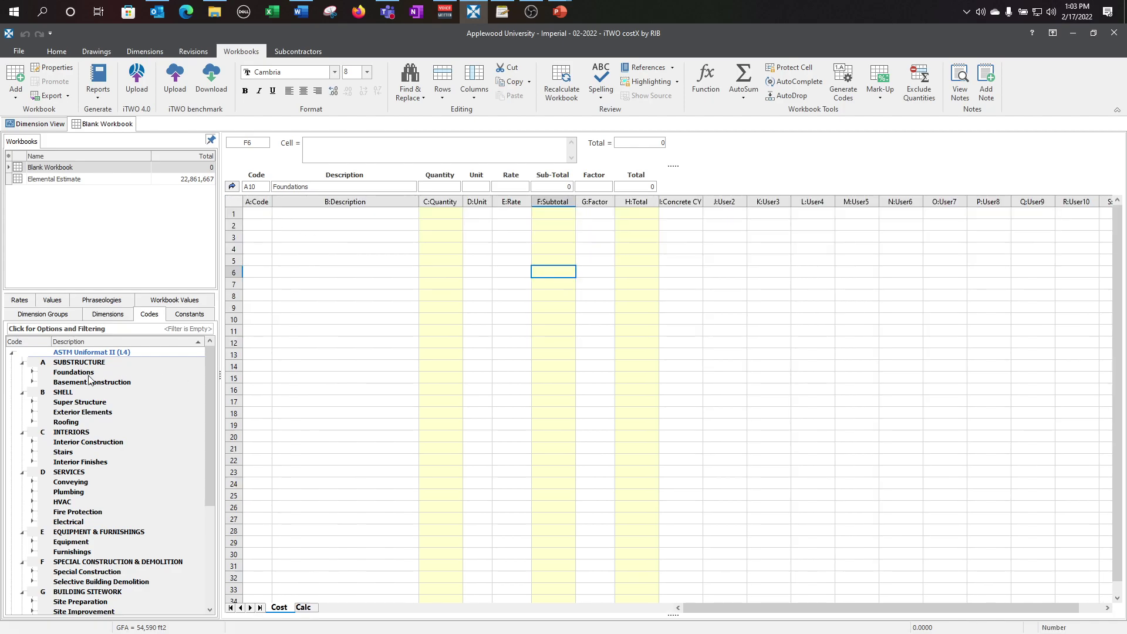
Drag Foundations codes from Standard Foundations to Under-Slab Drainage & Insulation into rows 1–19.
left_click(33, 373)
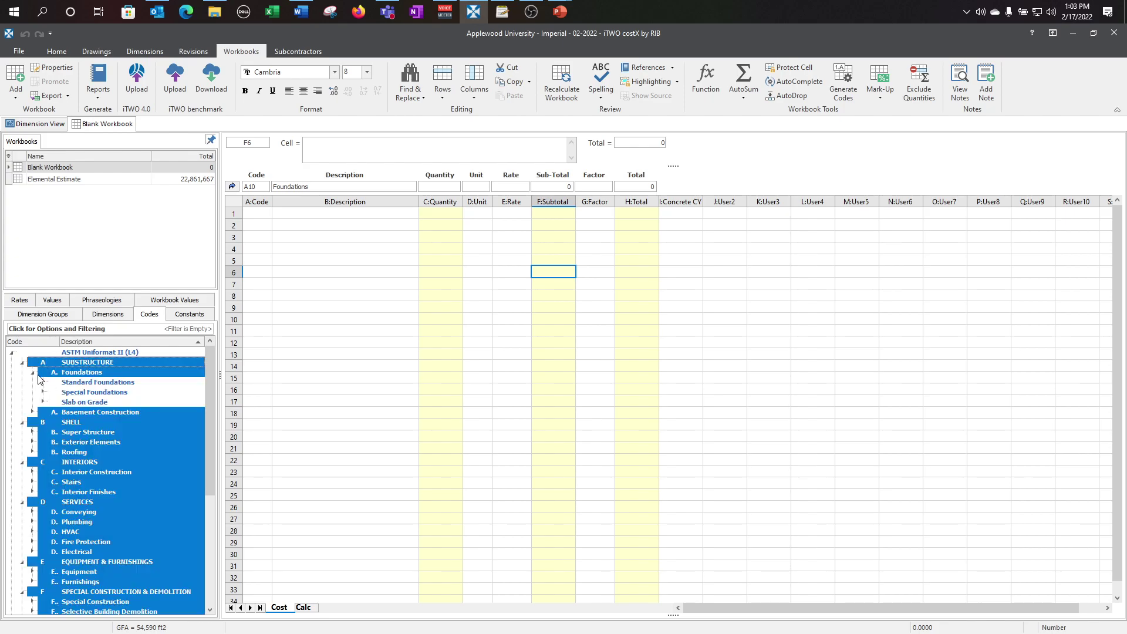
left_click(43, 402)
left_click(43, 392)
left_click(42, 383)
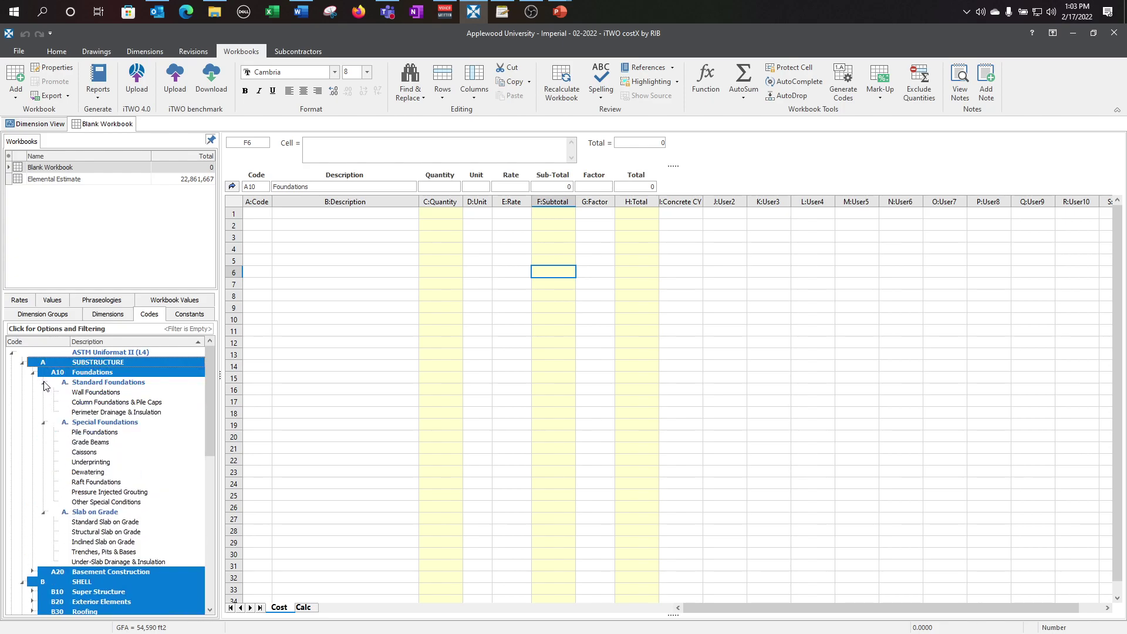
left_click(88, 382)
left_click(107, 562, "shift")
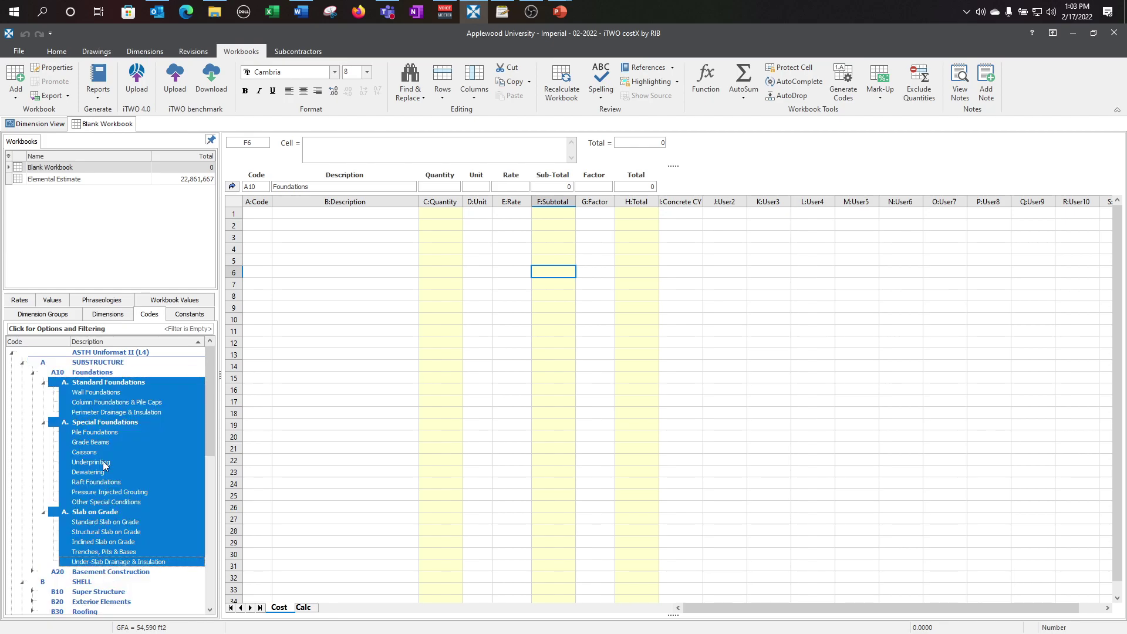
left_click_drag(91, 387, 350, 215)
Bold the Standard Foundations, Special Foundations and Slab on Grade heading rows.
left_click(258, 219)
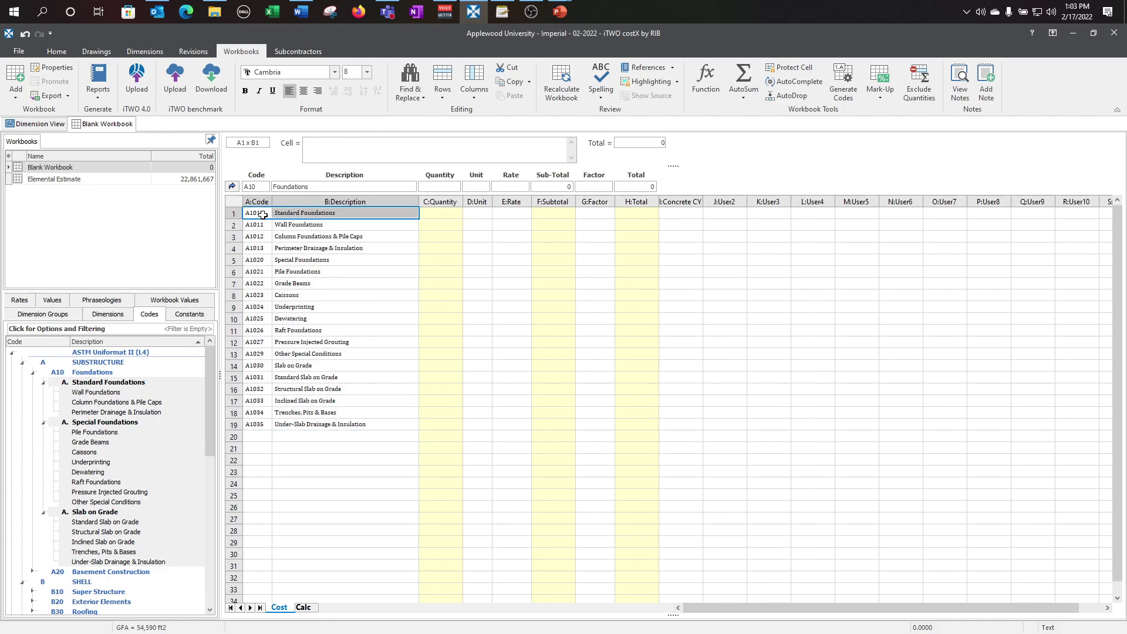
key("ctrl+b")
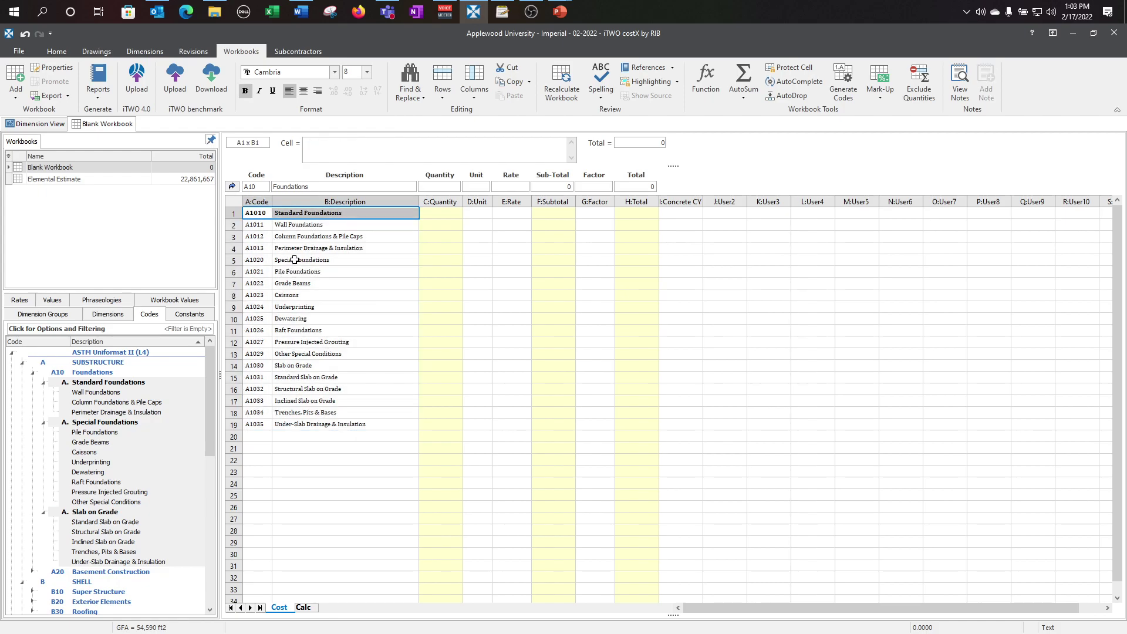
left_click(290, 265)
key("ctrl+b")
left_click(261, 366)
key("ctrl+b")
Insert blank rows above Special Foundations and Slab on Grade.
right_click(308, 259)
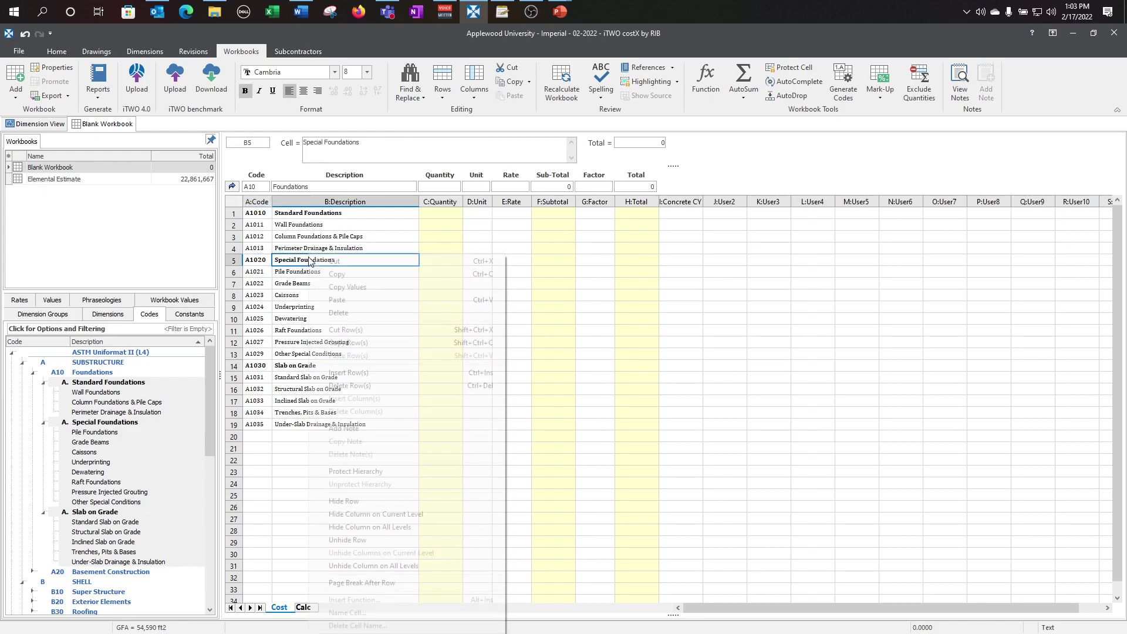
left_click(353, 372)
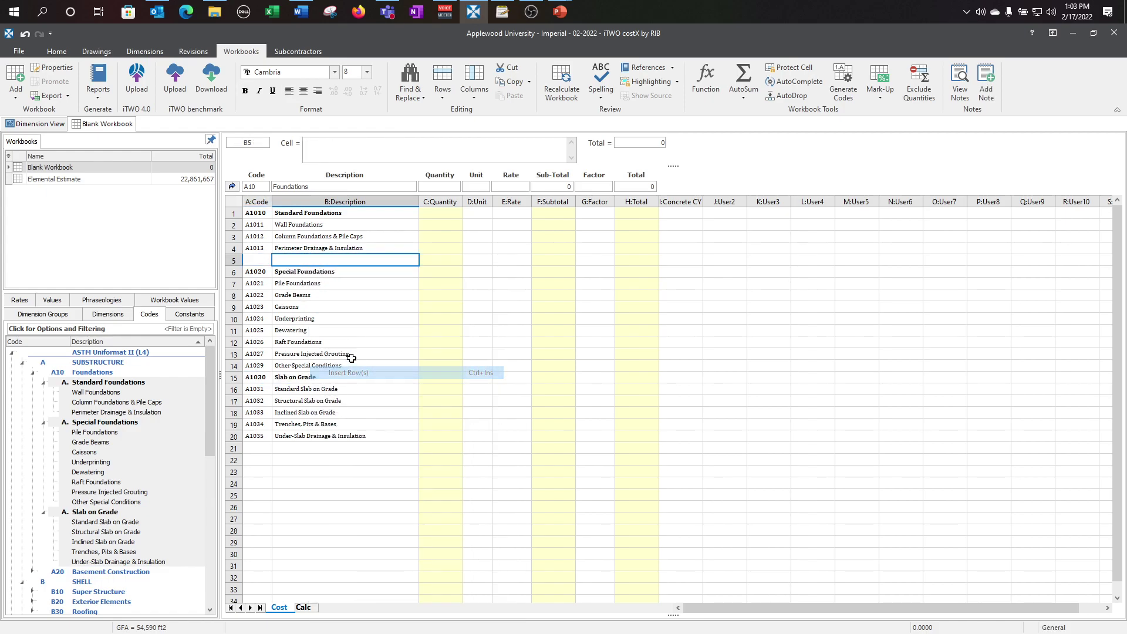
right_click(307, 377)
left_click(367, 386)
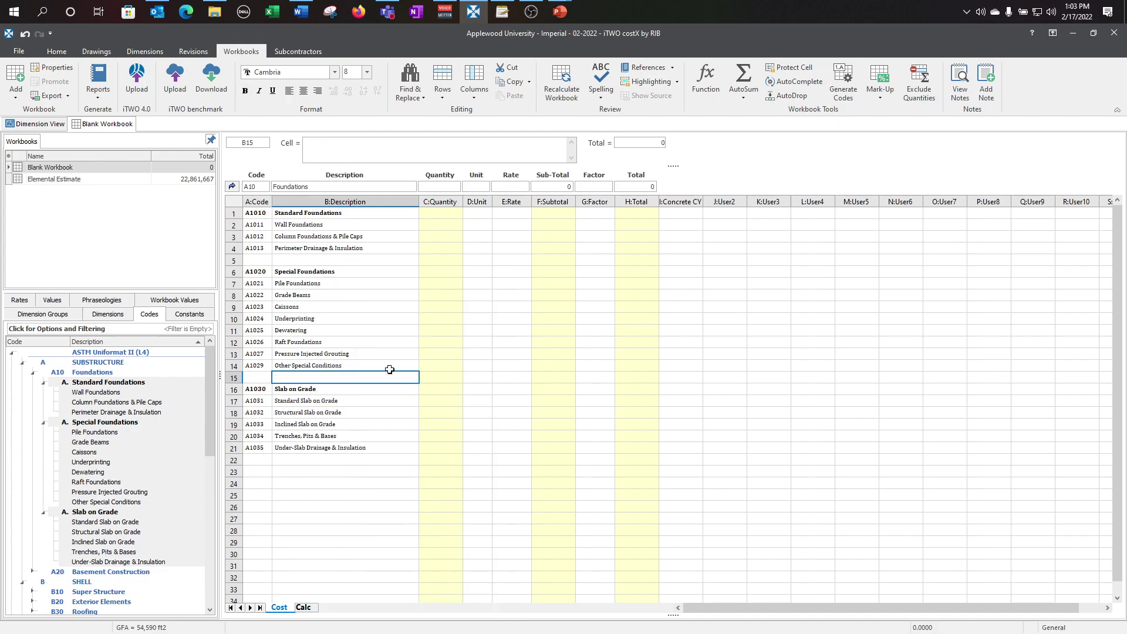
left_click(403, 307)
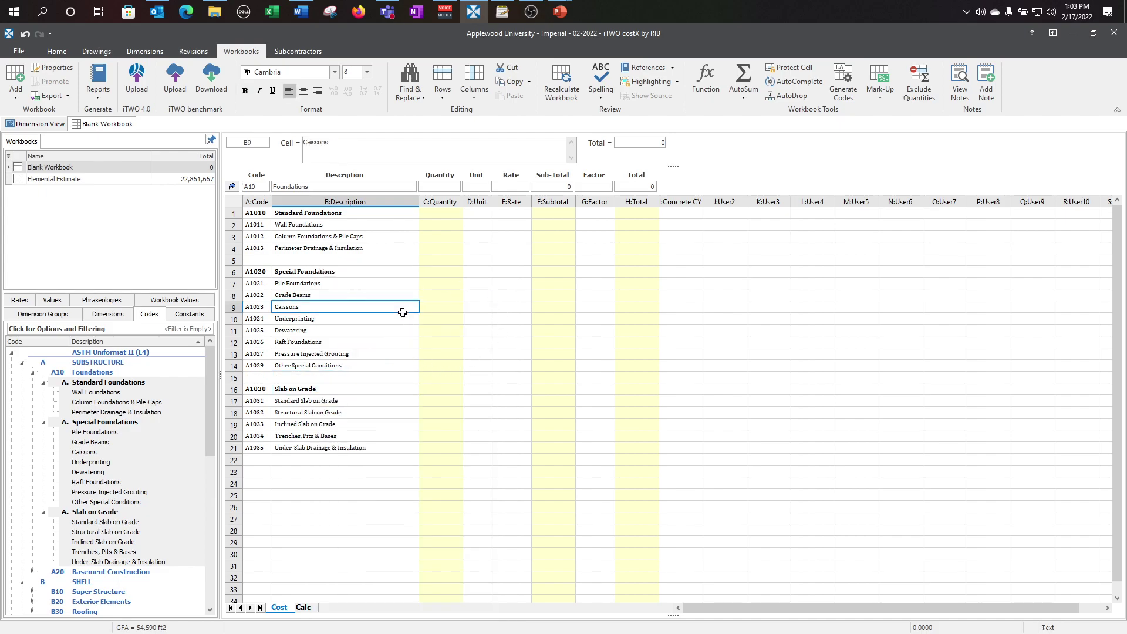
left_click(345, 403)
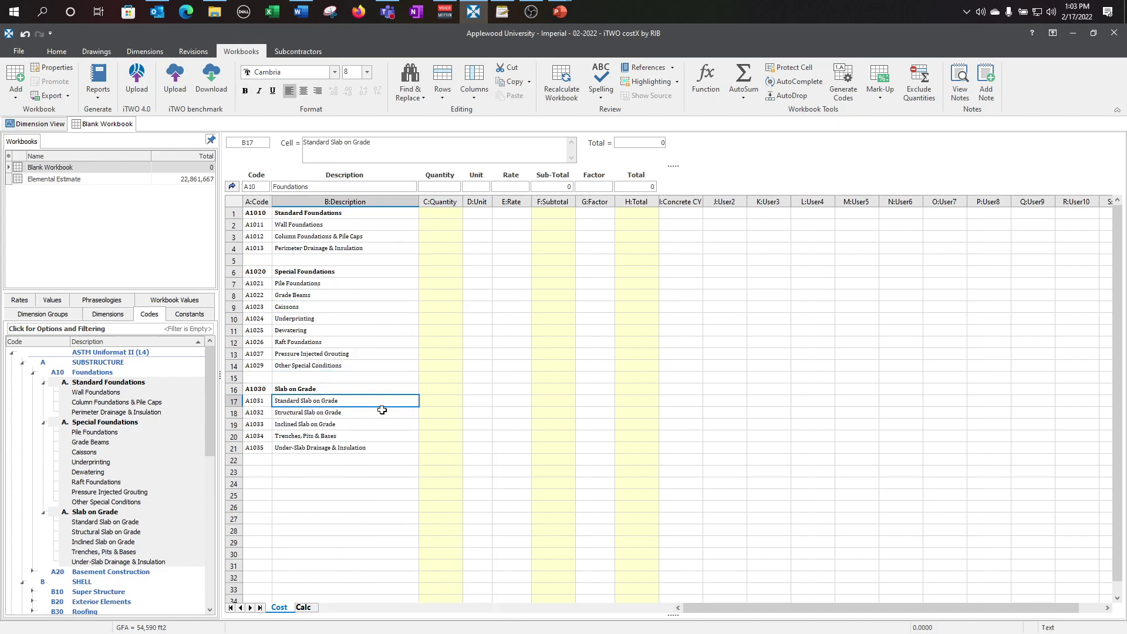
Drag the Floor Concrete- 4" dimension from A10 FOUNDATIONS onto row 17.
left_click(48, 316)
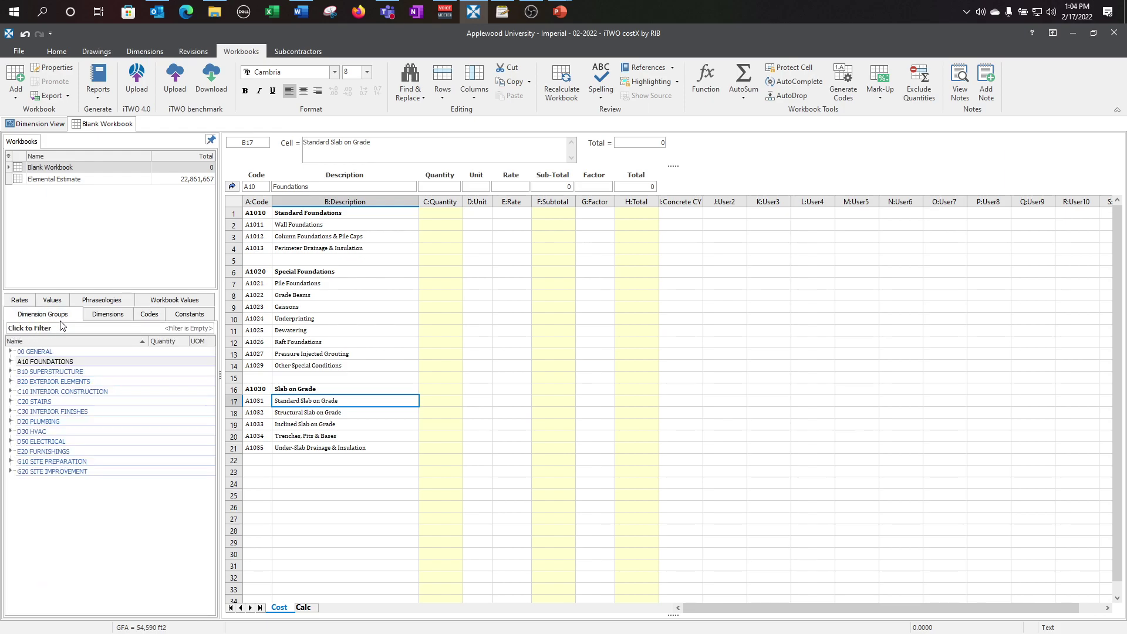
left_click(11, 362)
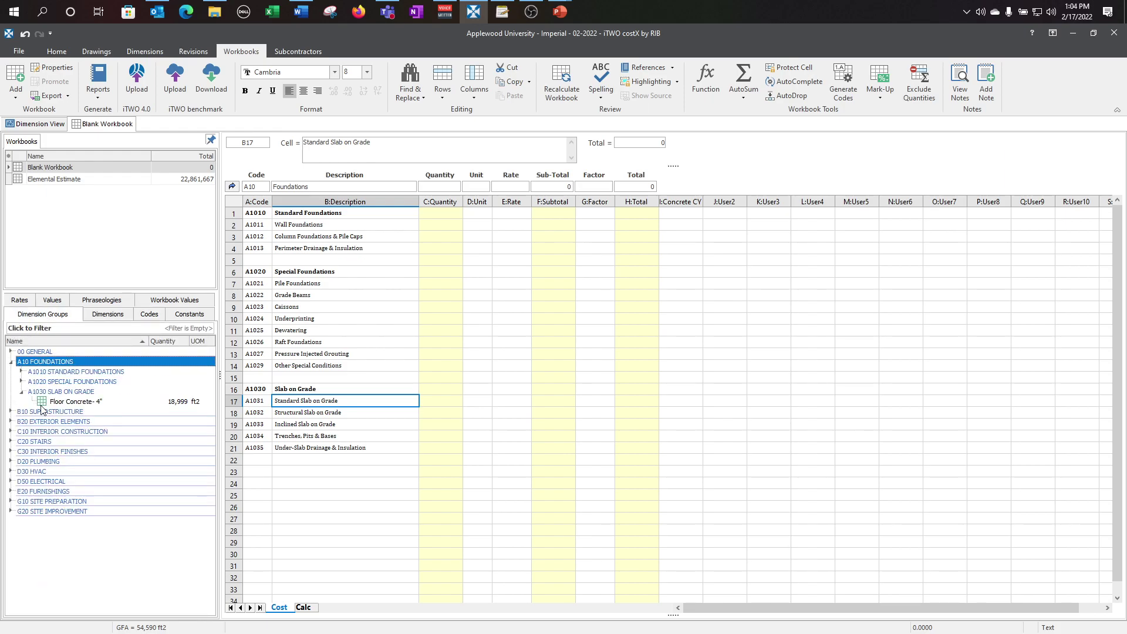
mouse_move(104, 406)
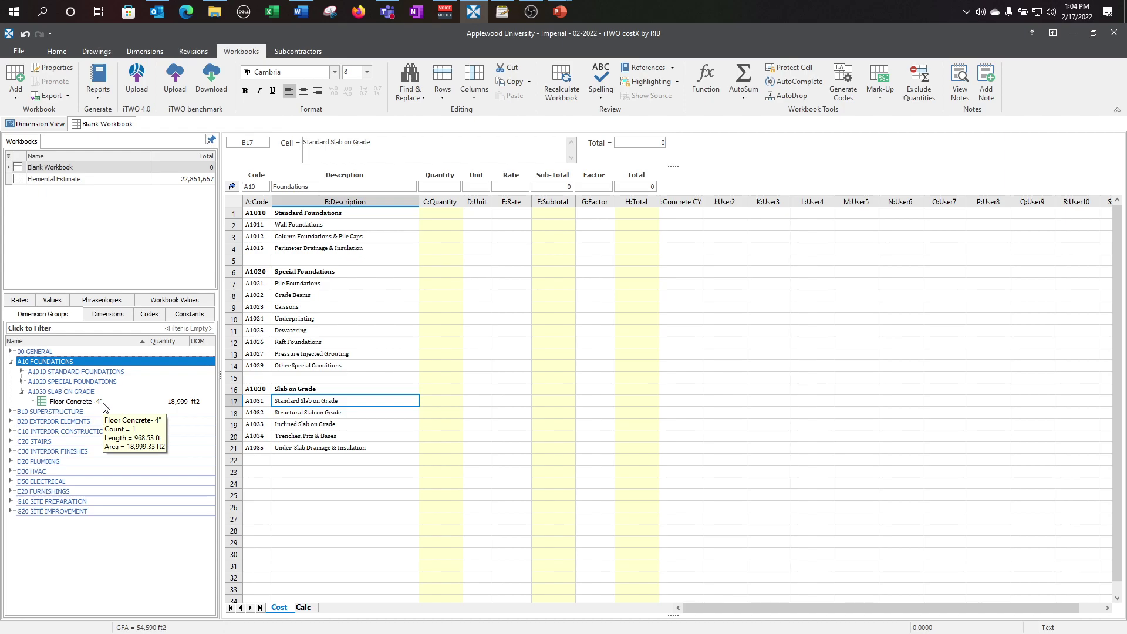
left_click_drag(105, 406, 354, 400)
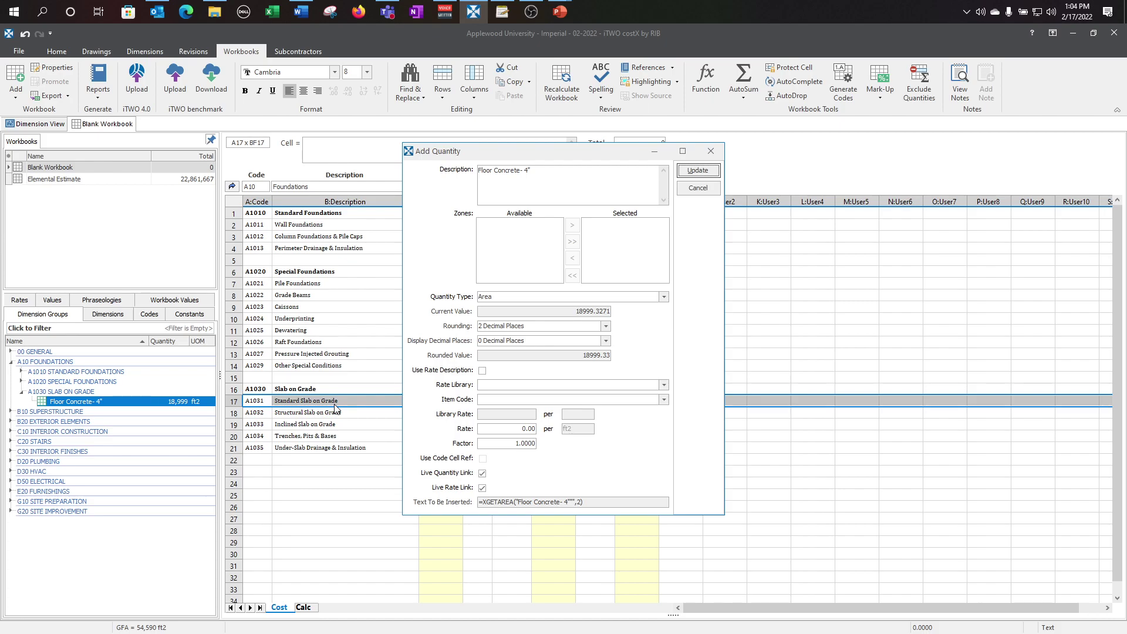
Keep Area as the quantity type, leave Rate Library empty, and enter rate 12.
left_click_drag(557, 173, 448, 189)
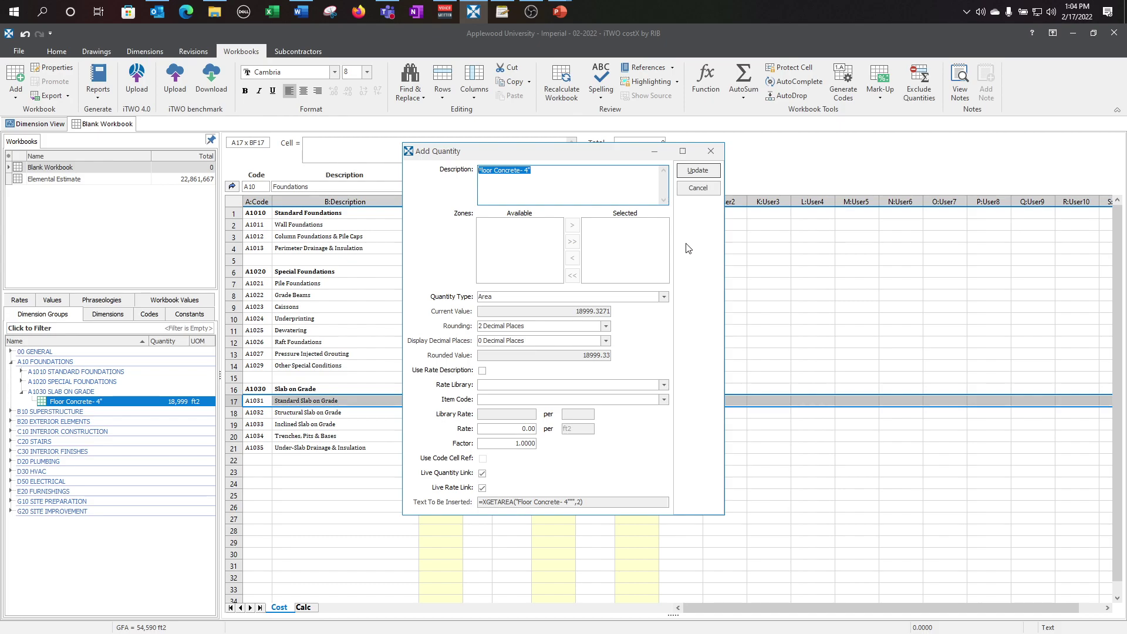
left_click(664, 298)
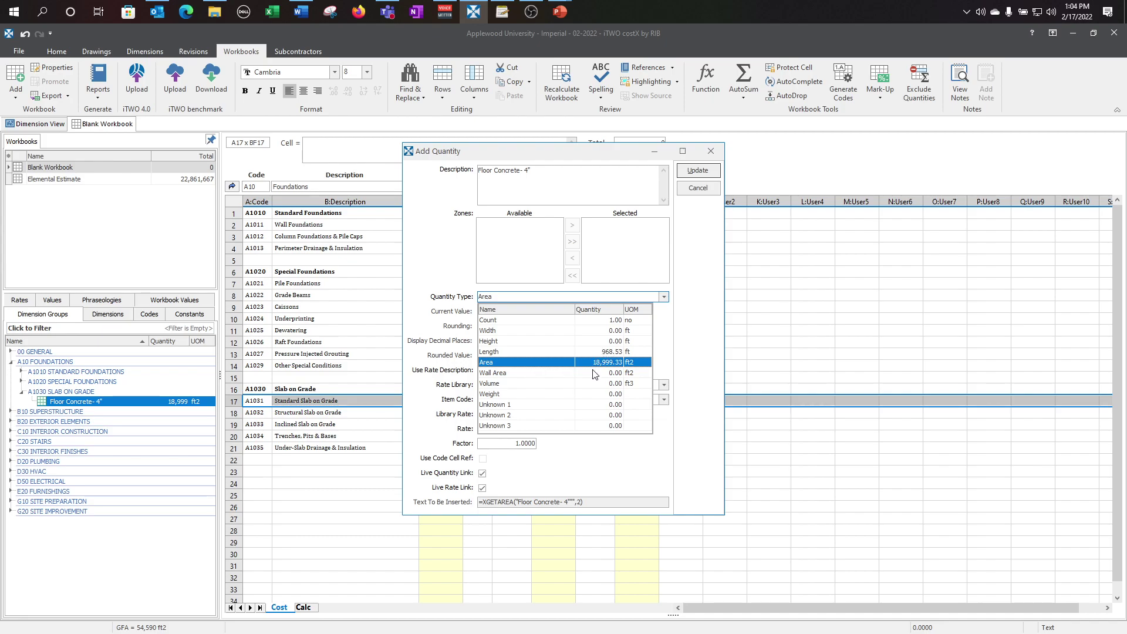
left_click(691, 283)
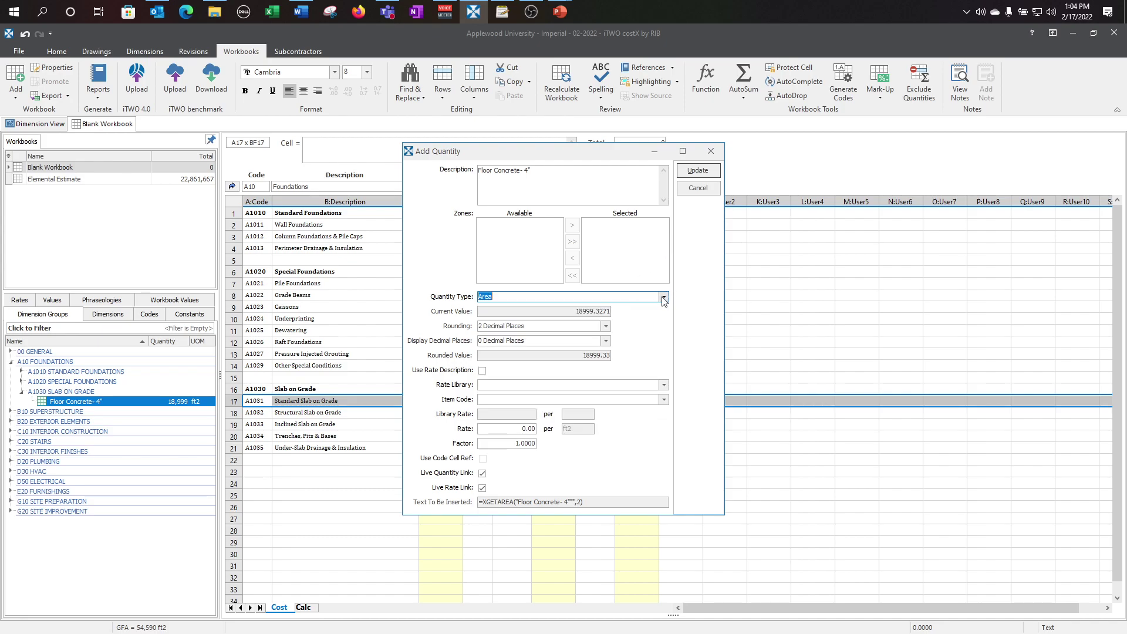
left_click(664, 385)
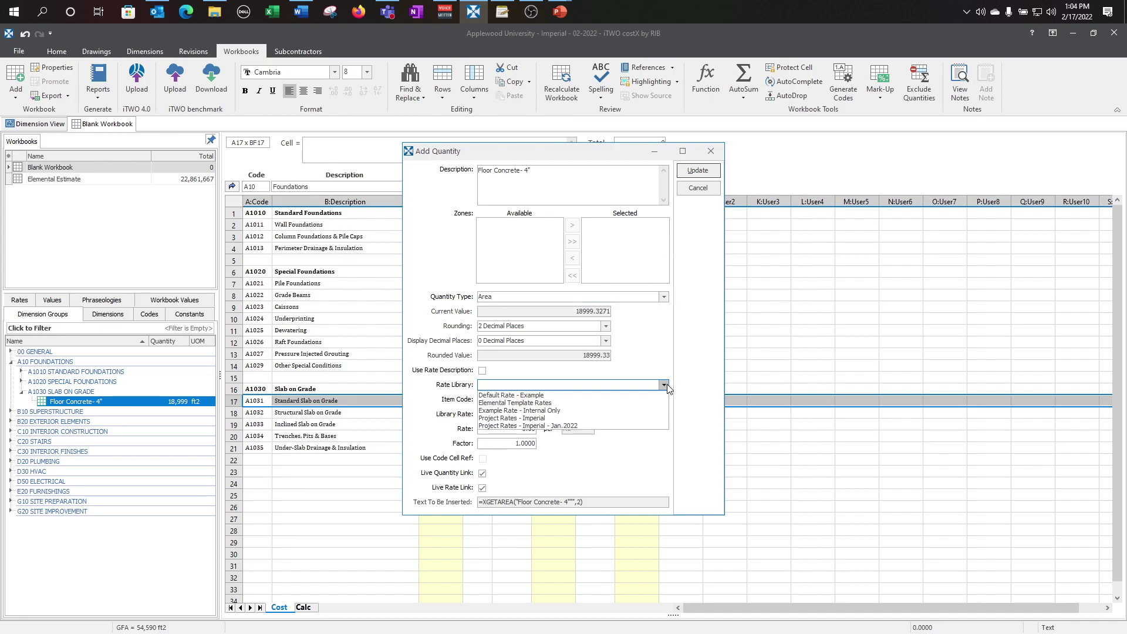
left_click(681, 391)
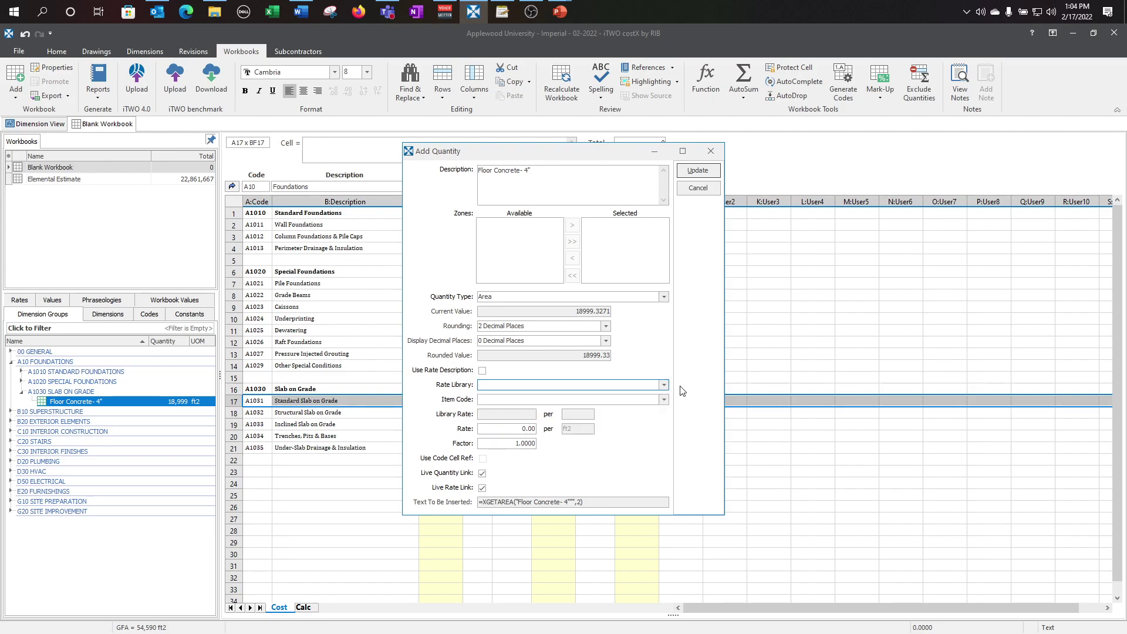
left_click(516, 429)
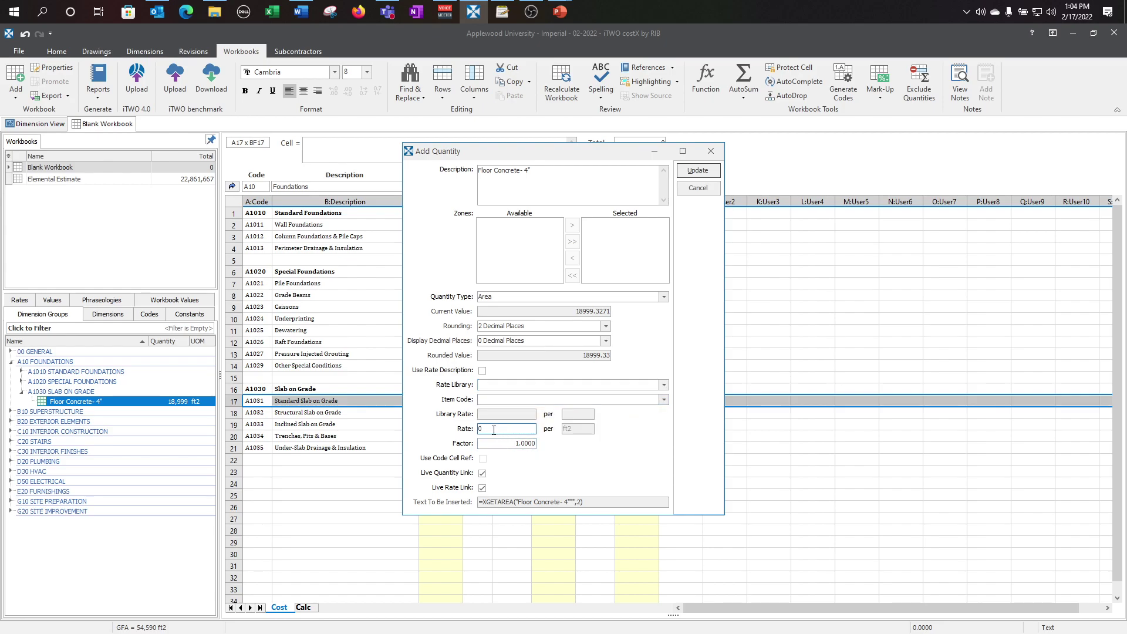
type("12")
Apply the linked quantity to row 17 and review its rate, quantity, subtotal and total formulas.
left_click(705, 171)
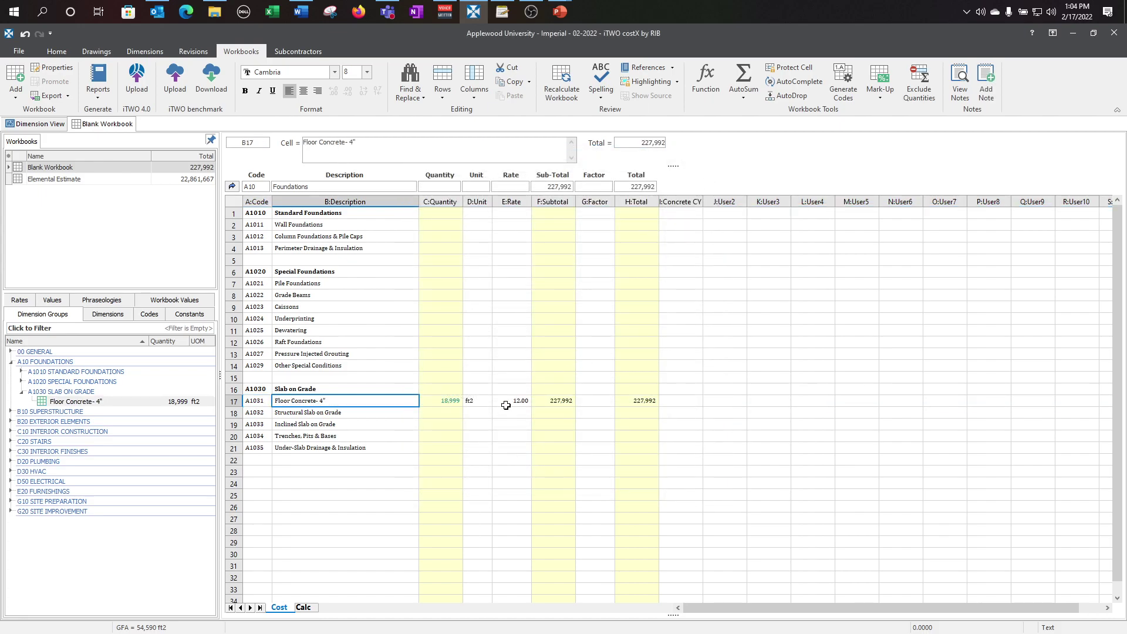
left_click(508, 403)
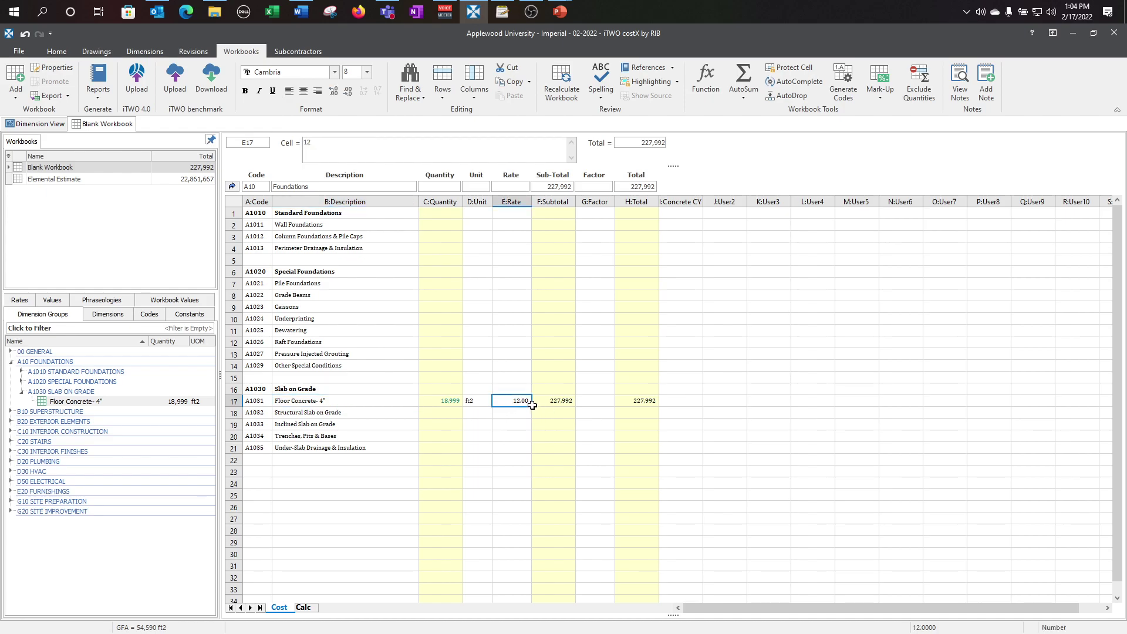
left_click(441, 403)
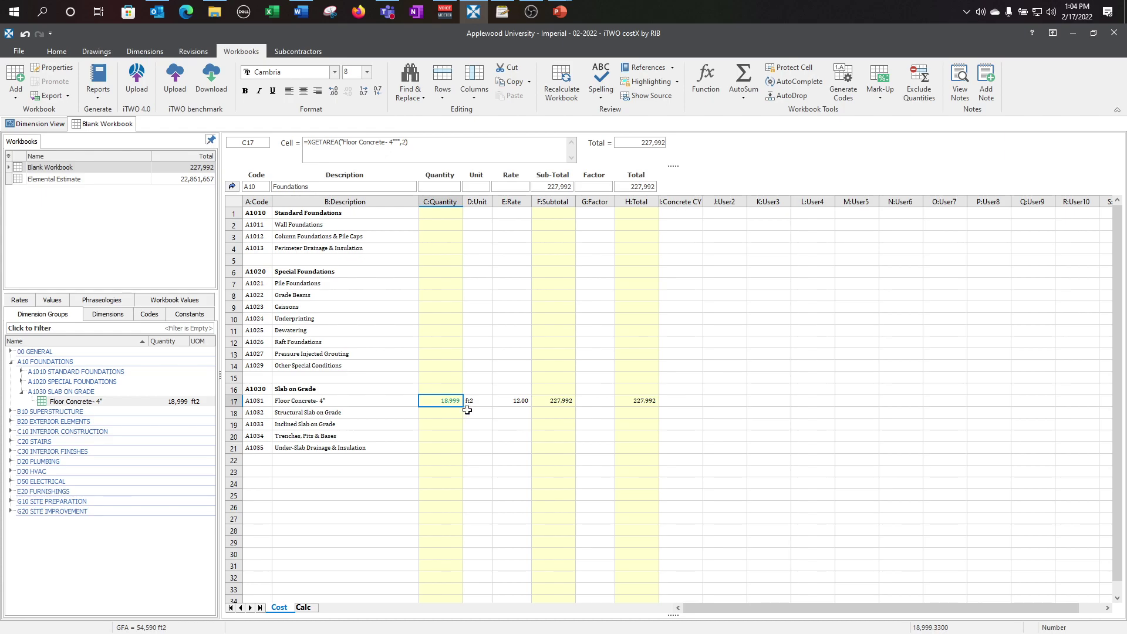
left_click(571, 402)
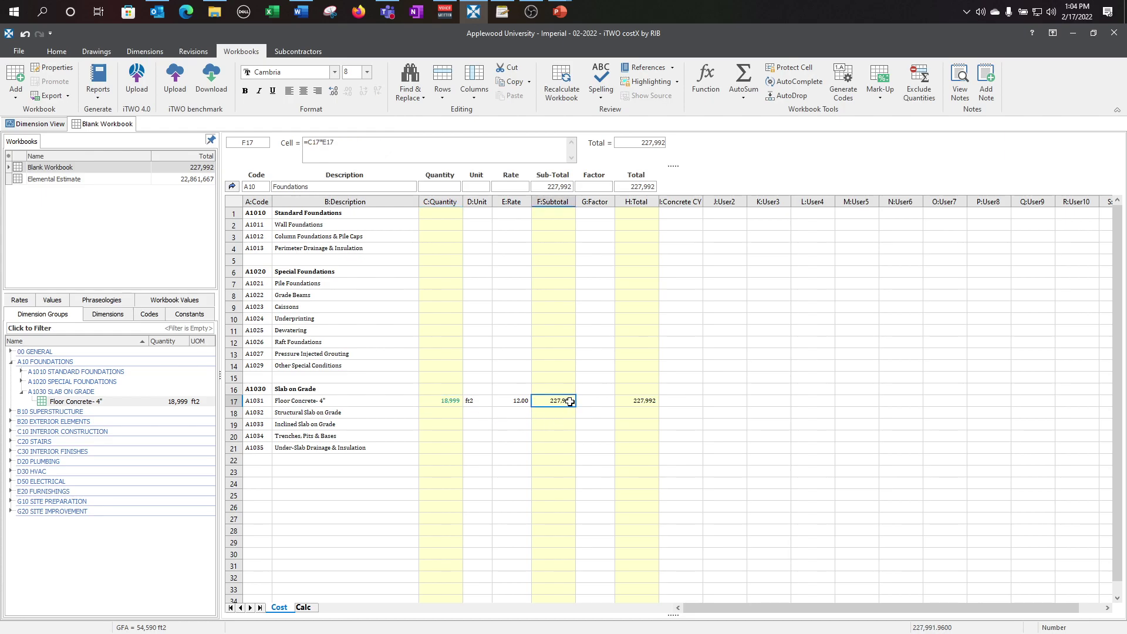
left_click(650, 400)
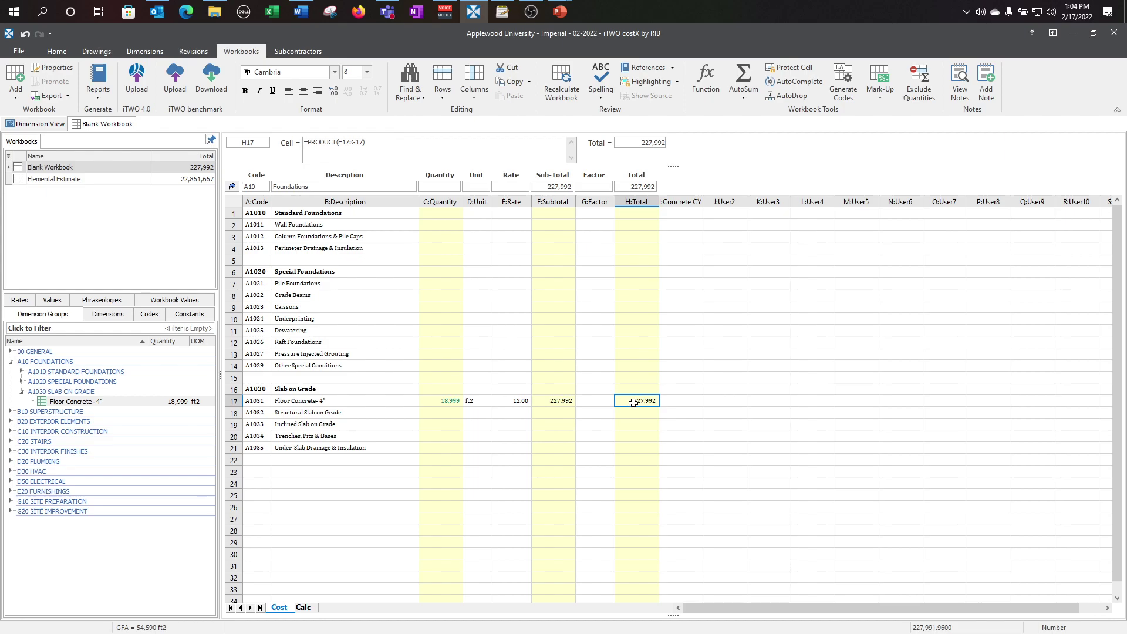
Give row 17 a 1.1 factor, then delete its 12.00 rate.
left_click(590, 401)
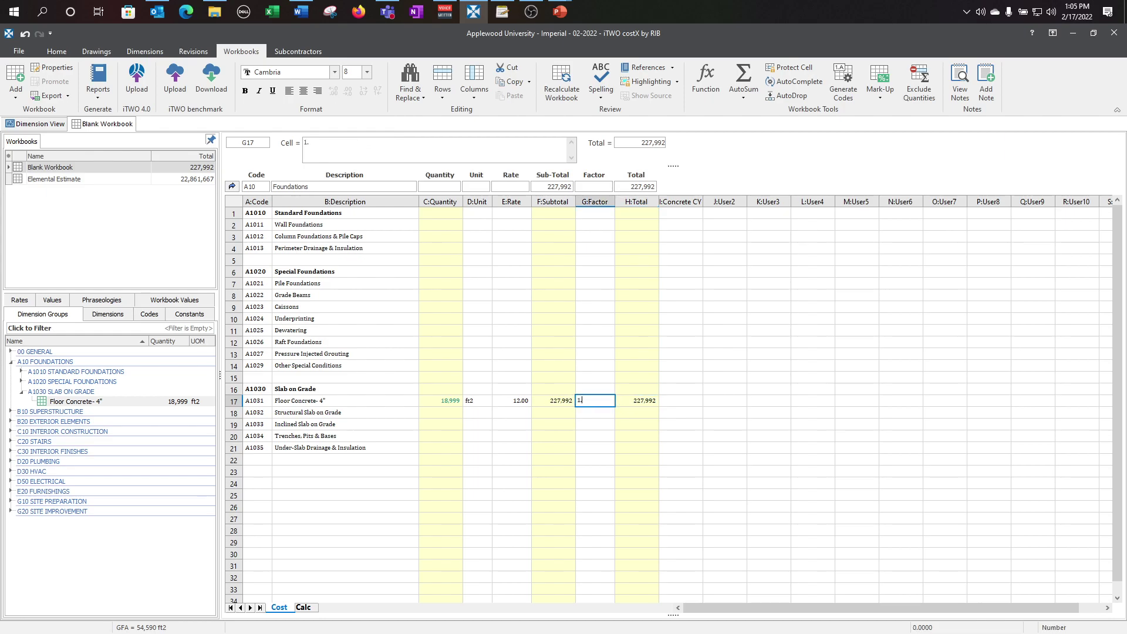
key("Return")
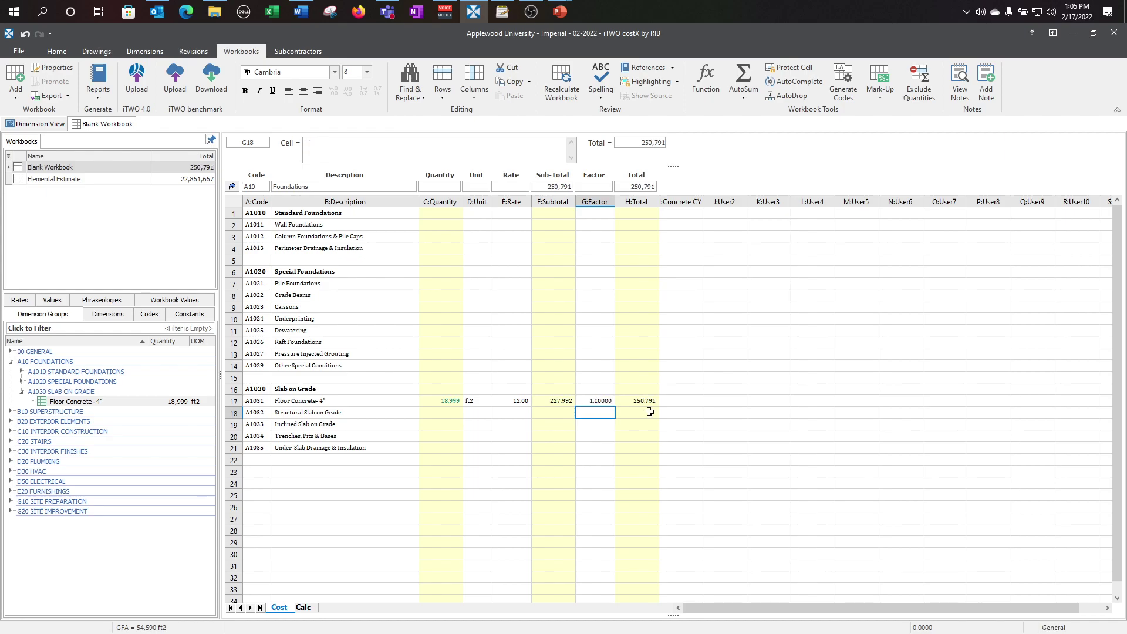
left_click(642, 400)
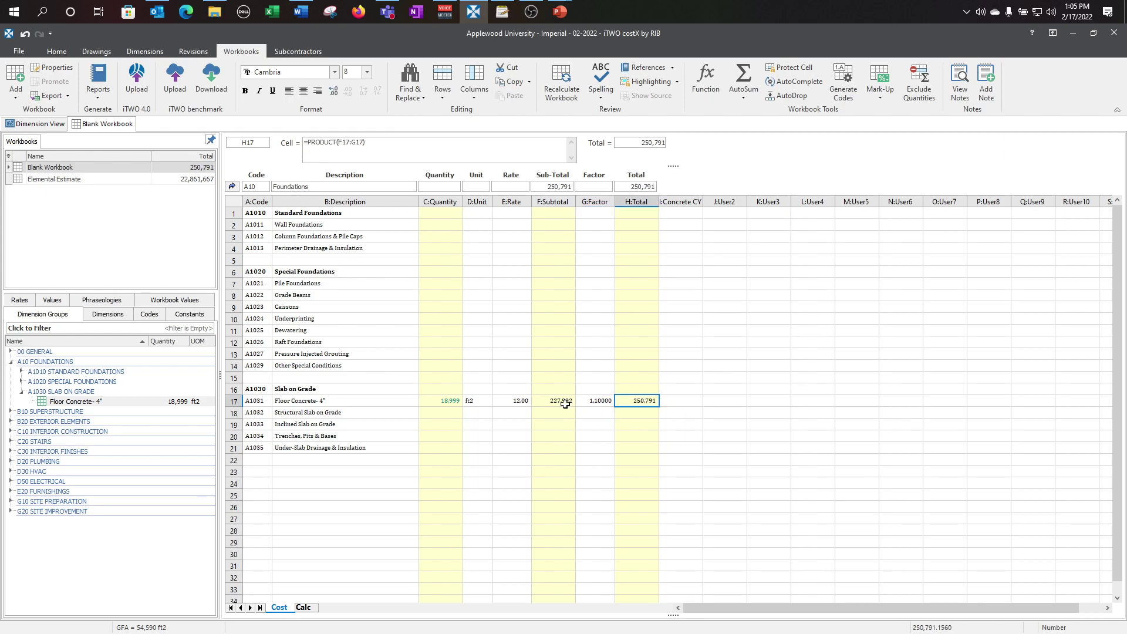
left_click(508, 401)
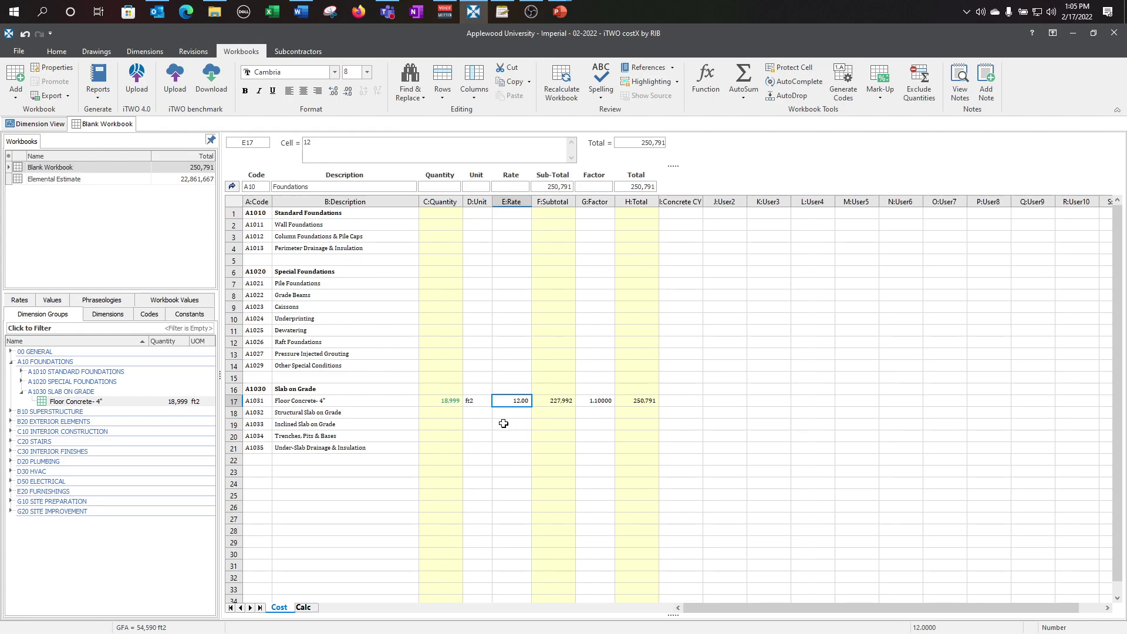
key("Delete")
Link the con flr rate from Project Rates - Imperial - Jan.2022 > 02 SUBSTRUCTURE to row 17, then open its properties.
left_click(22, 300)
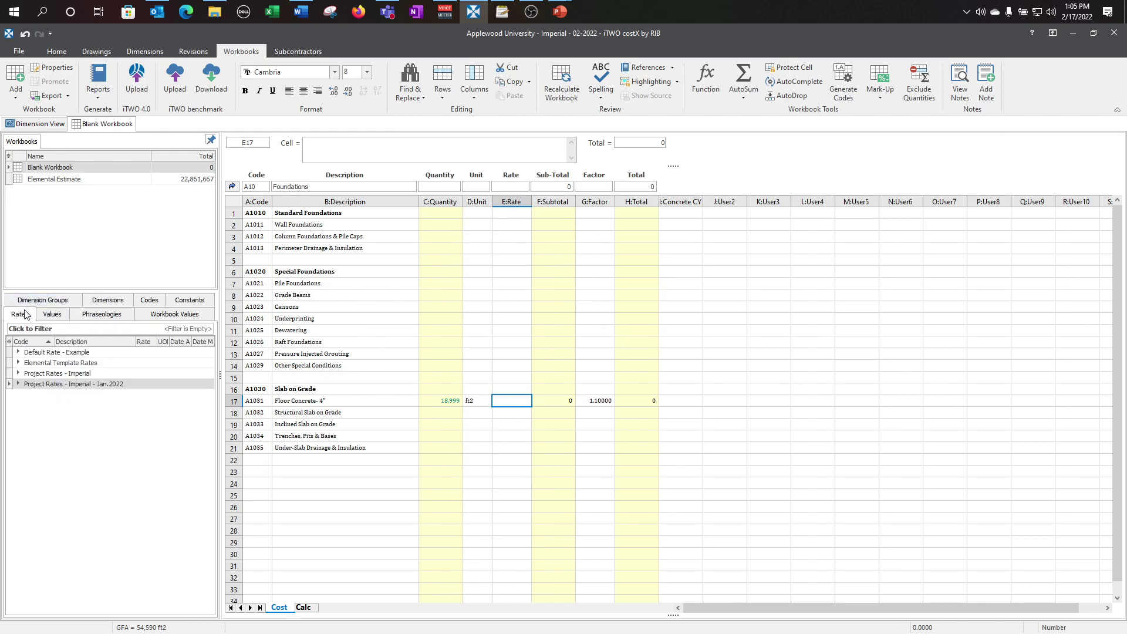
left_click(18, 384)
left_click(29, 394)
left_click_drag(89, 405, 520, 401)
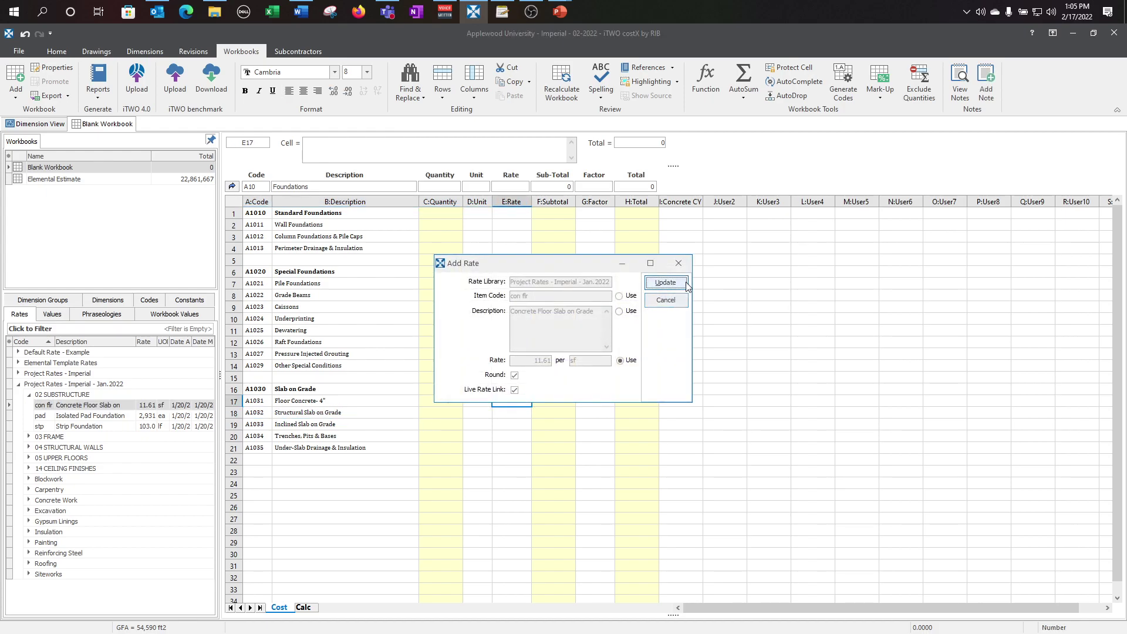
left_click(666, 282)
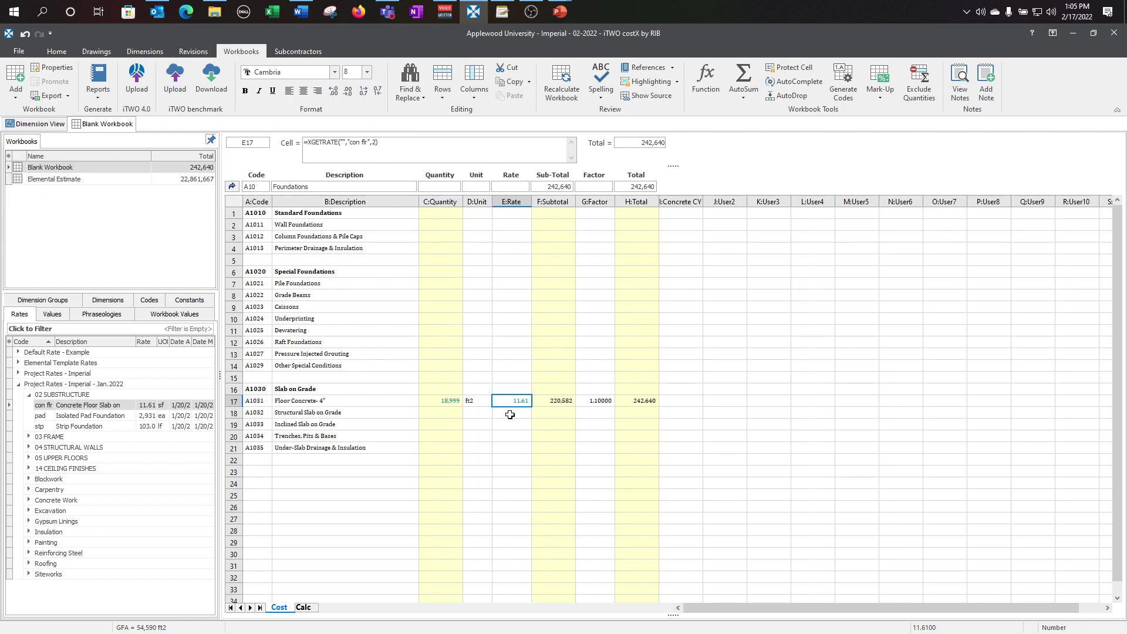
double_click(128, 411)
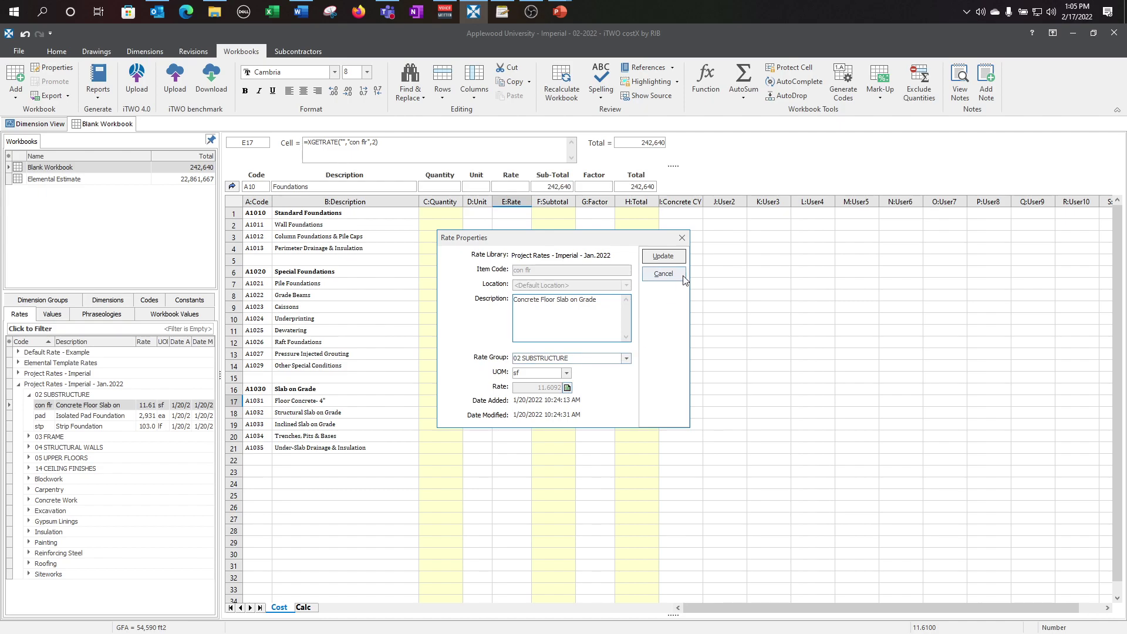
left_click(664, 274)
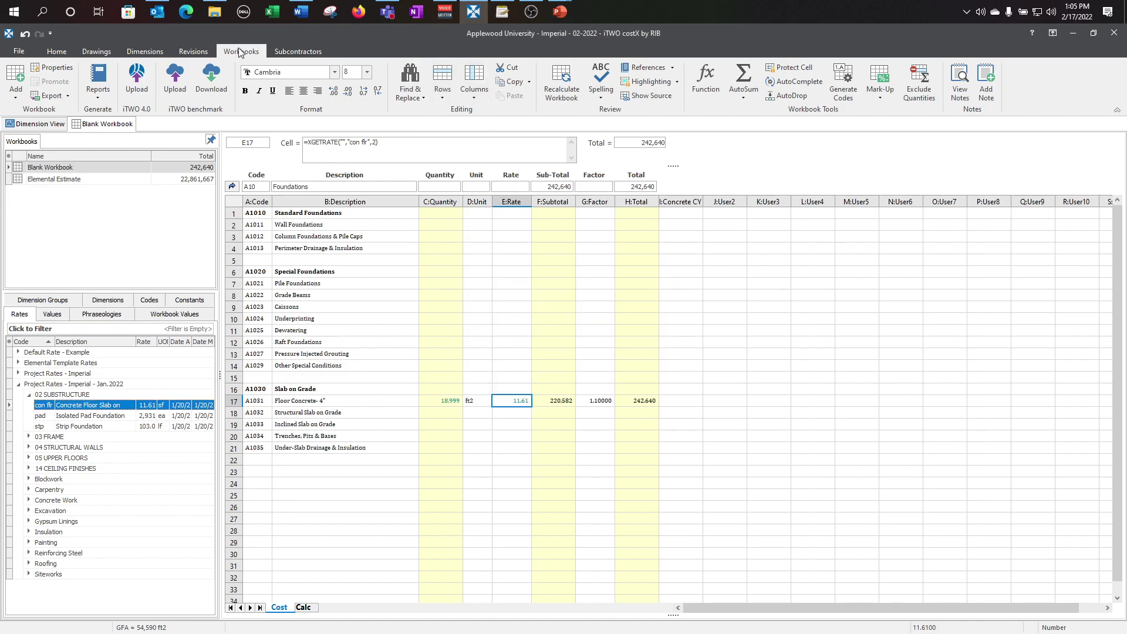
left_click(659, 97)
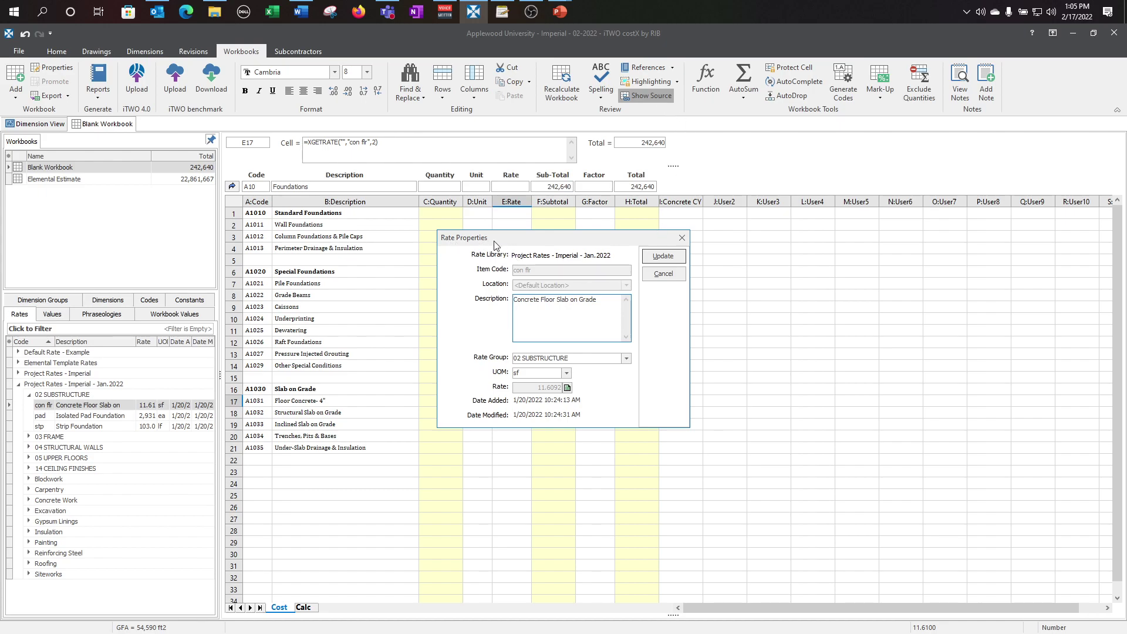
left_click(567, 388)
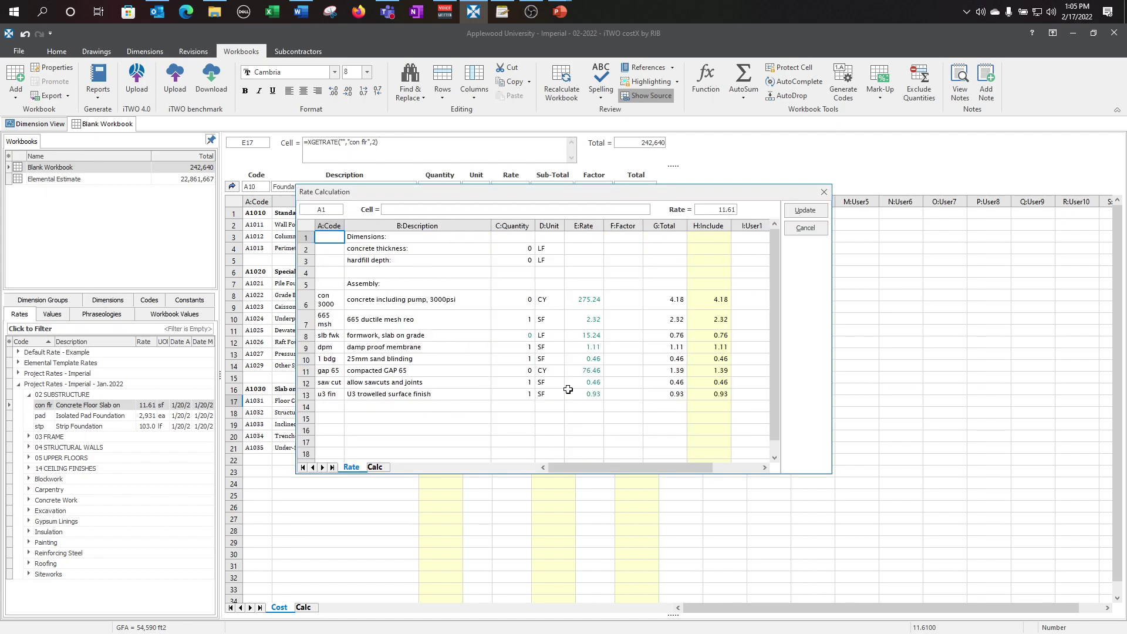
left_click(820, 235)
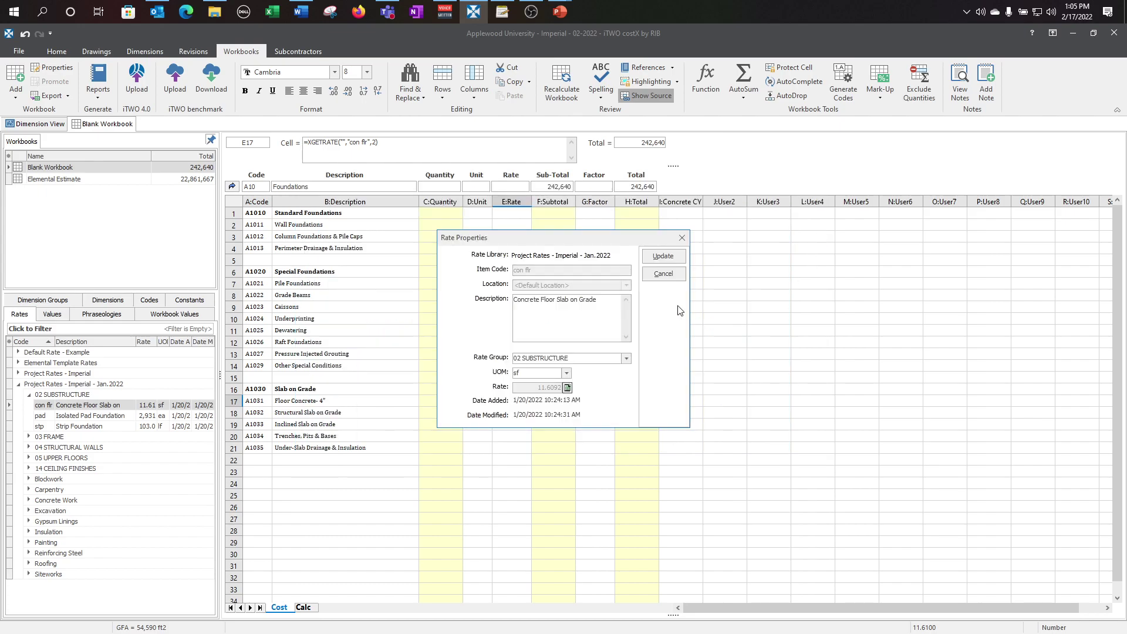
Close the rate properties and drop the con flr build-up onto row 17 as its own rate sheet.
left_click(665, 272)
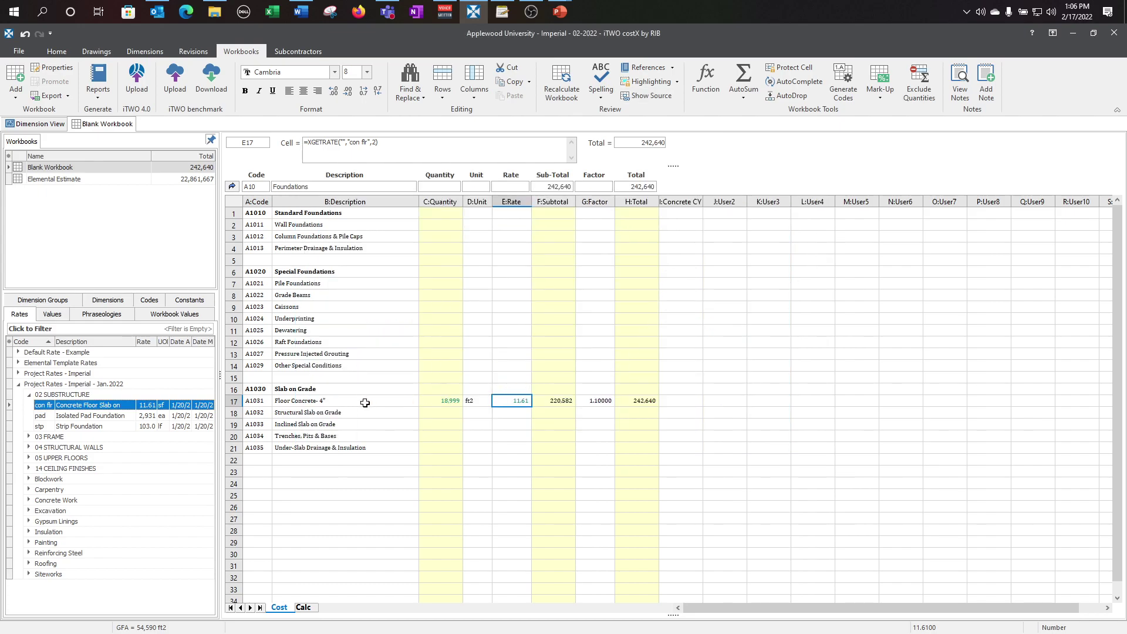
left_click_drag(365, 401, 565, 399)
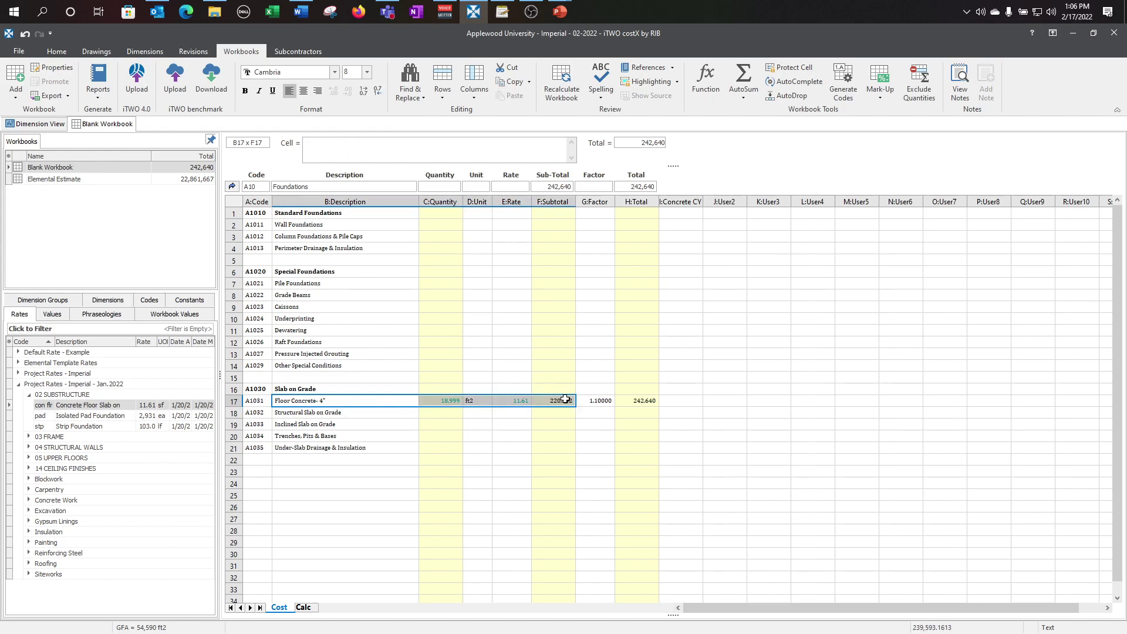
left_click(156, 405)
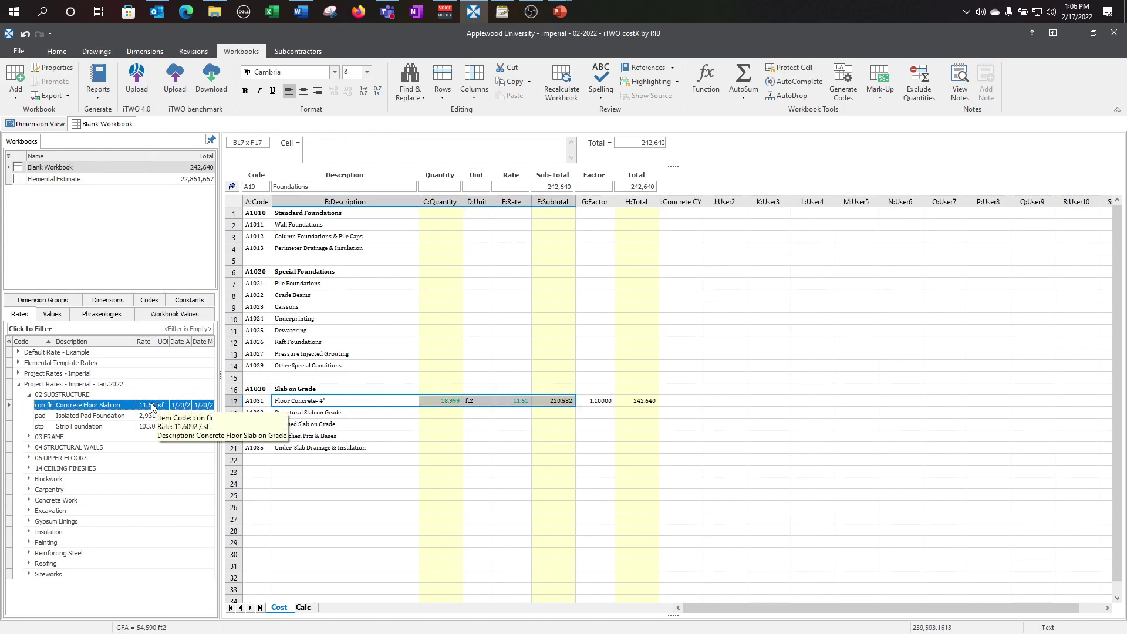
left_click_drag(156, 405, 503, 400)
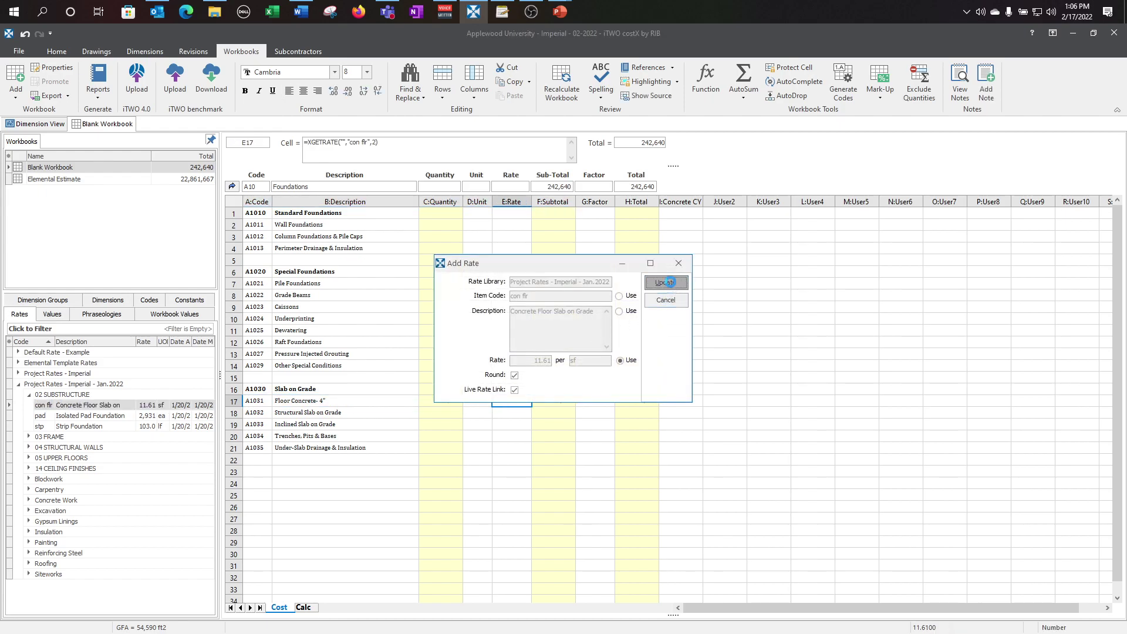
left_click(665, 283)
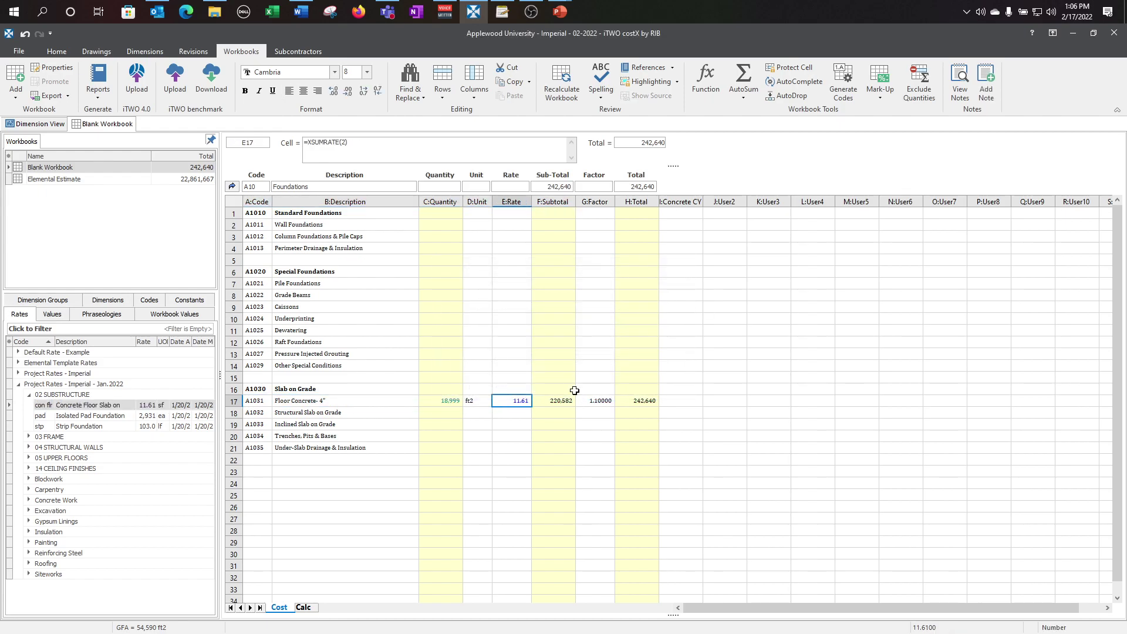
Open row 17's rate build-up and show its column C quantities to two decimal places.
double_click(508, 402)
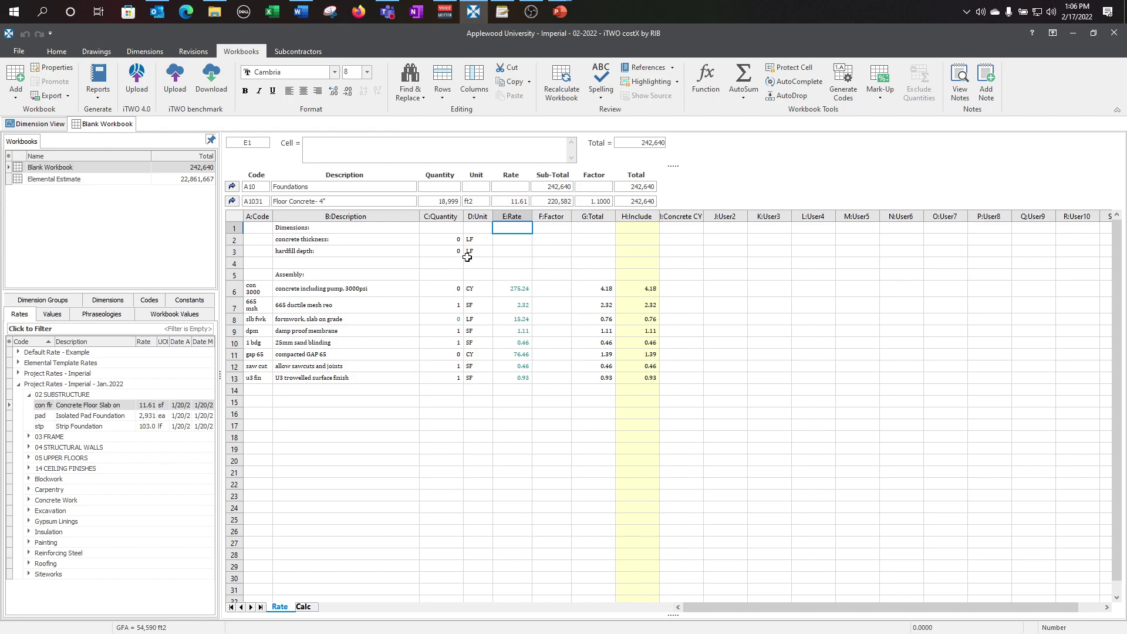
left_click_drag(451, 243, 432, 376)
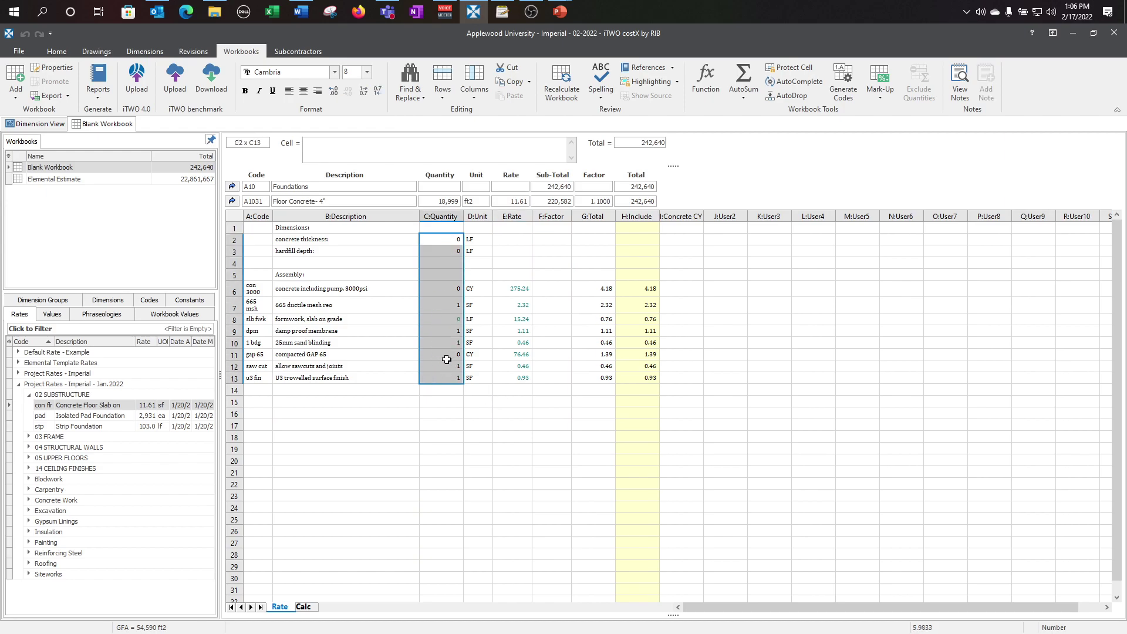
left_click(334, 91)
left_click(334, 90)
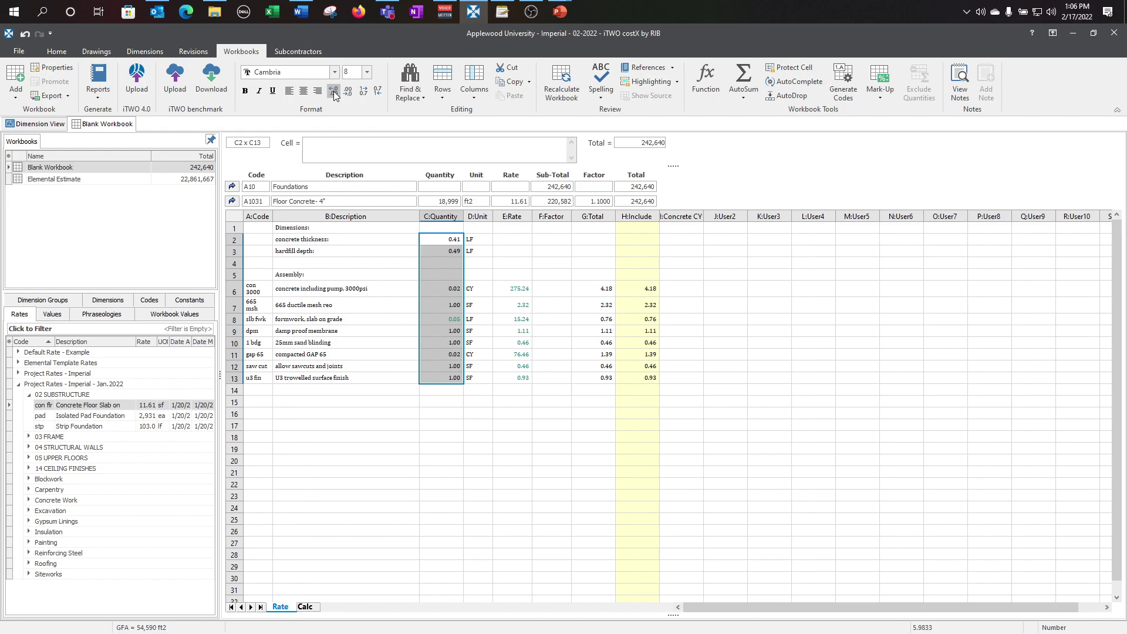
left_click(439, 240)
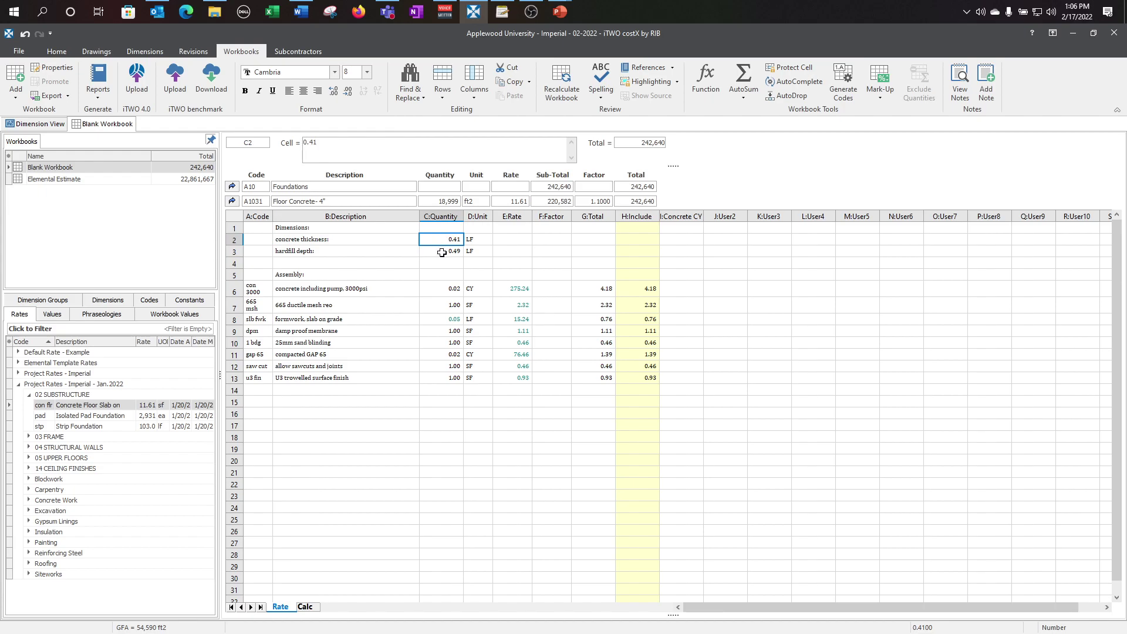
left_click(445, 253)
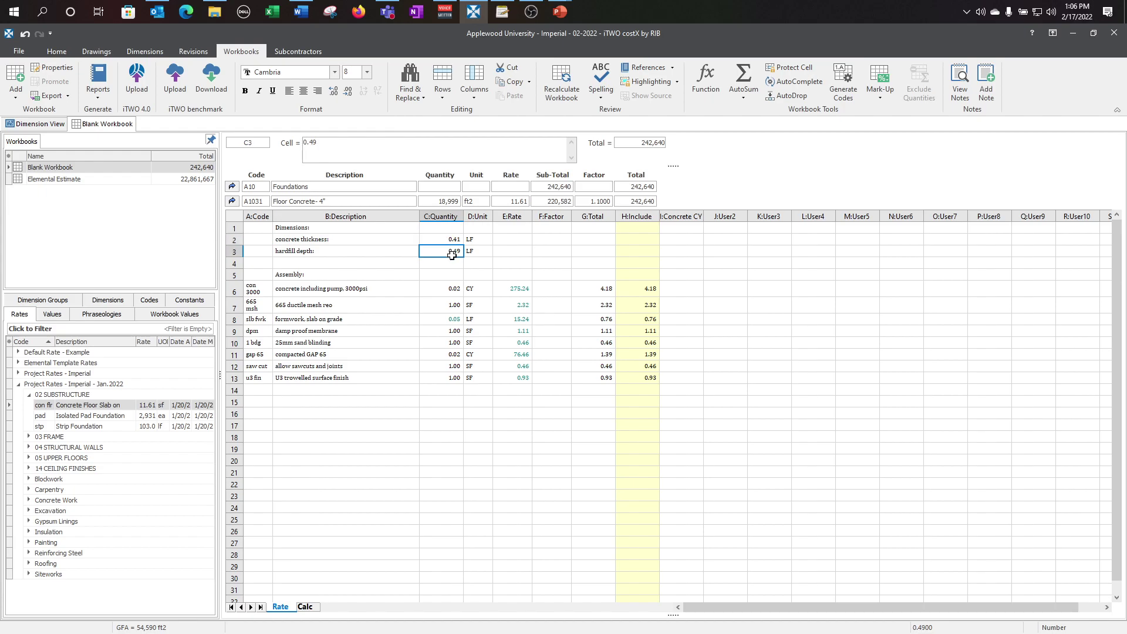
left_click(443, 290)
left_click(441, 308)
left_click(438, 322)
left_click(438, 342)
left_click(440, 367)
left_click_drag(445, 233, 440, 258)
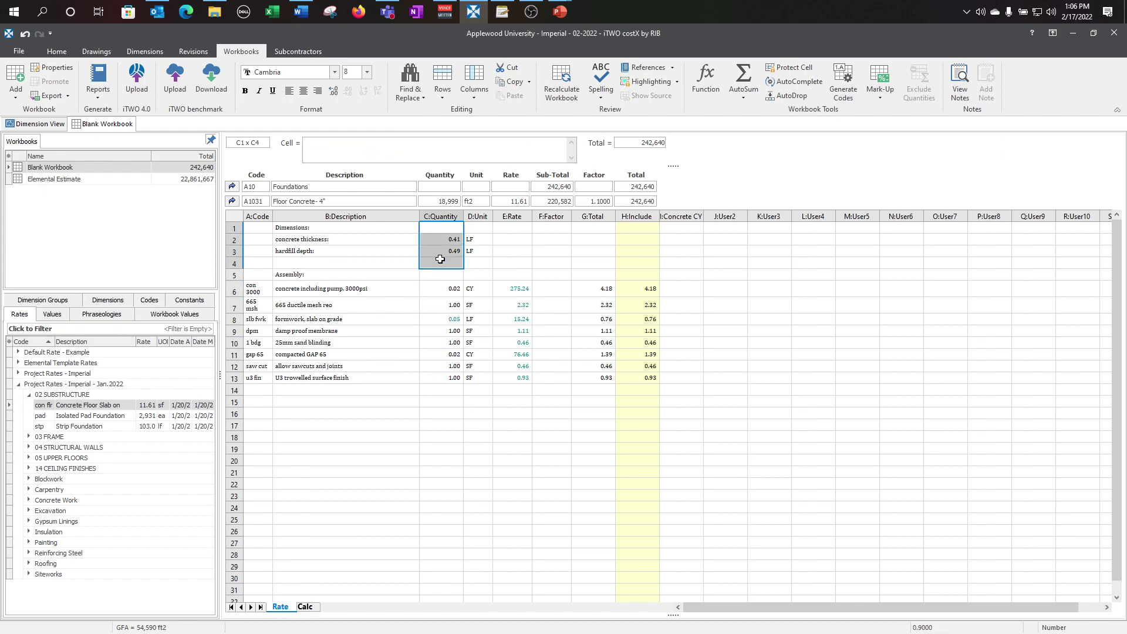
left_click(519, 410)
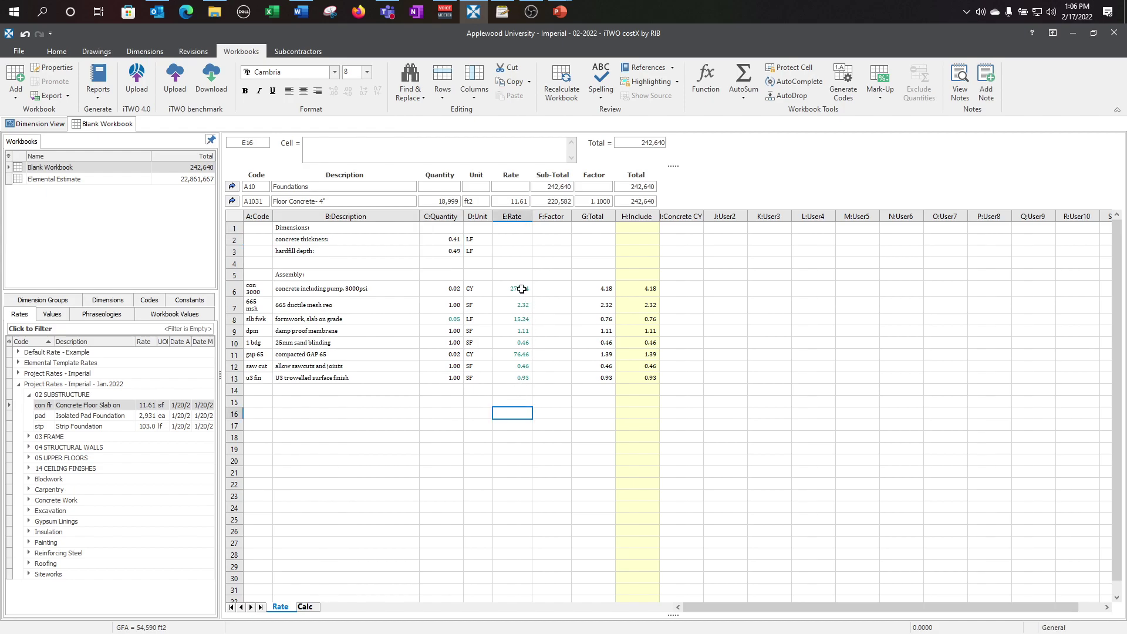
Check that the E6 concrete rate draws on the con 3000 library rate.
left_click_drag(522, 289, 514, 377)
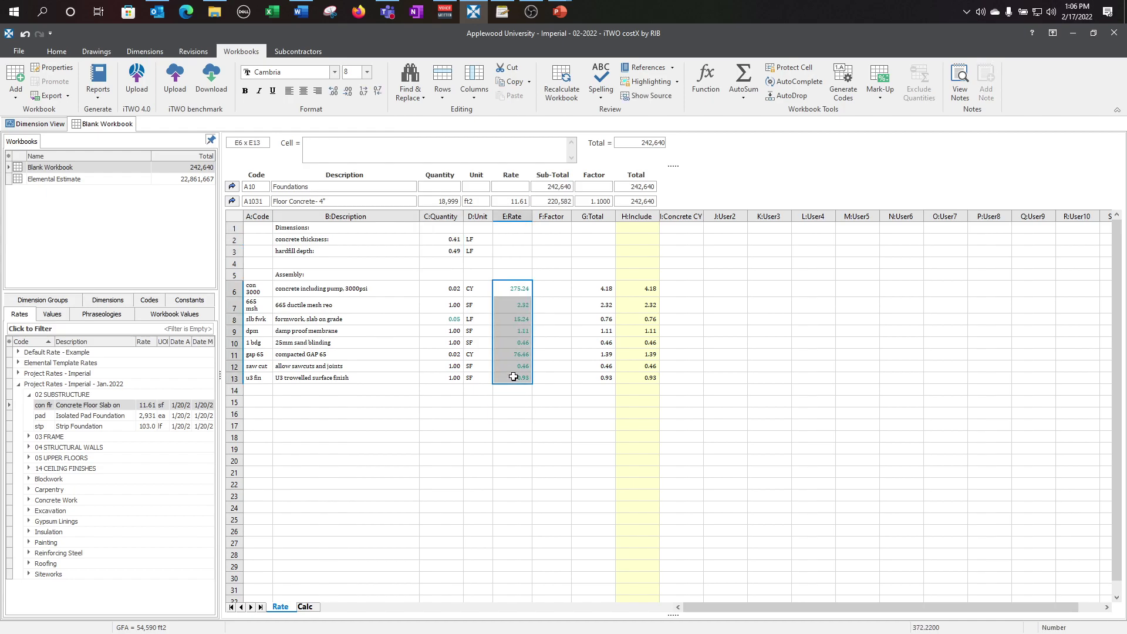
right_click(518, 292)
left_click(505, 289)
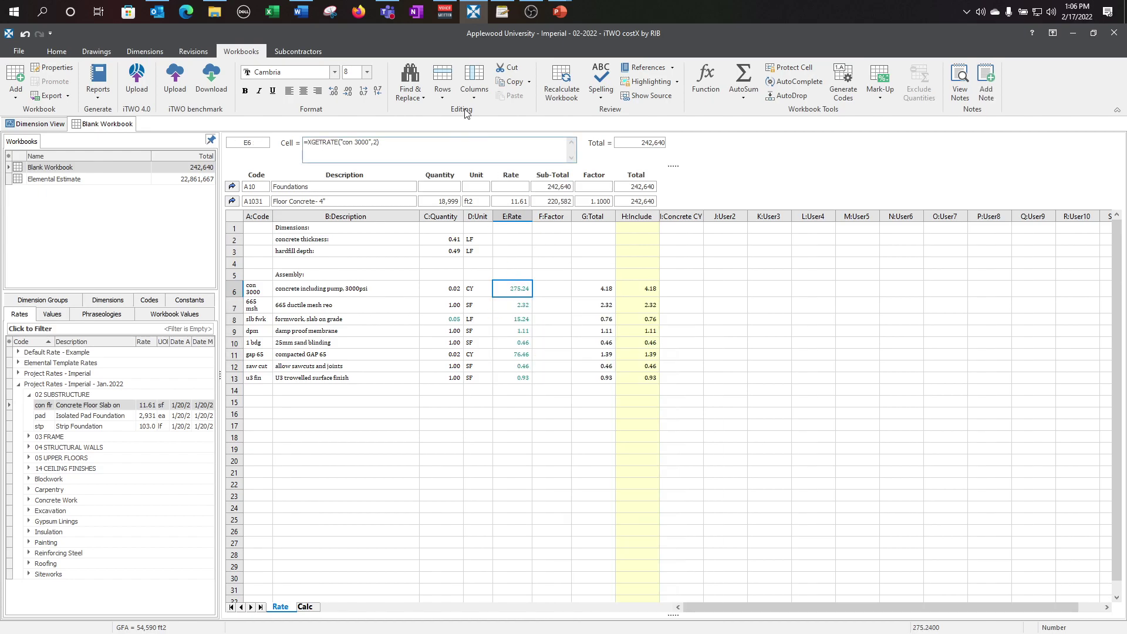
left_click(662, 96)
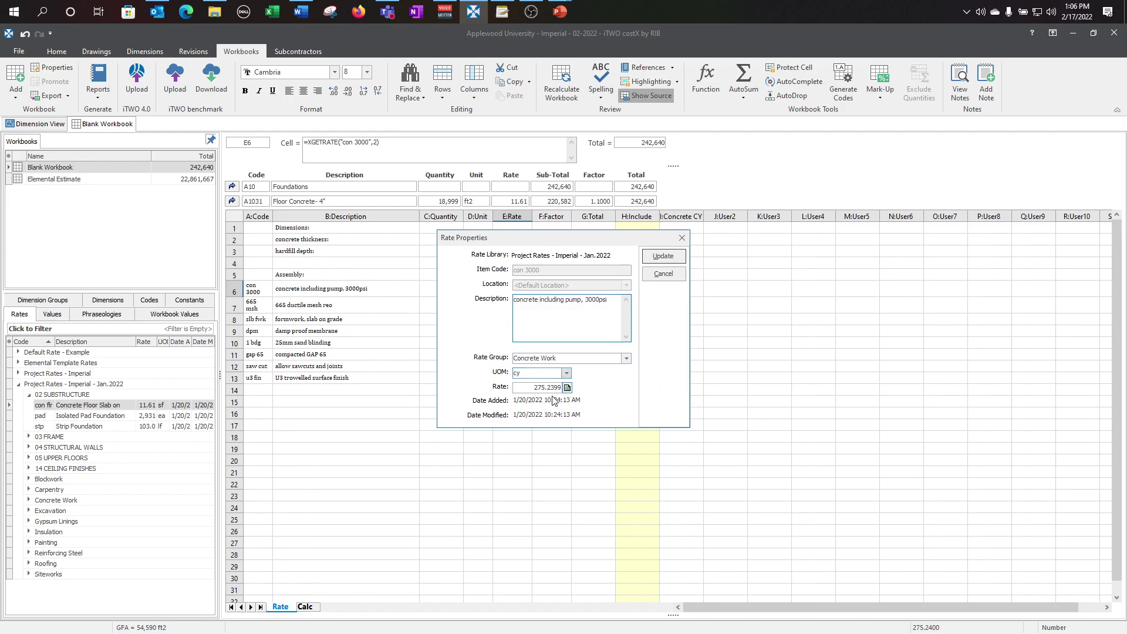
left_click(530, 387)
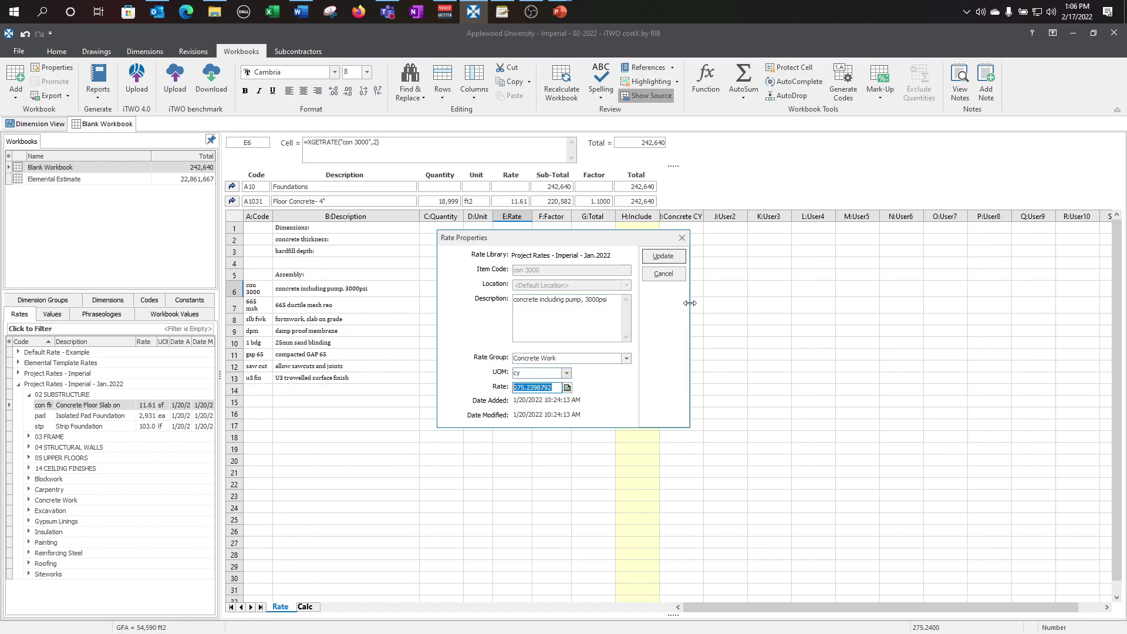
left_click(663, 273)
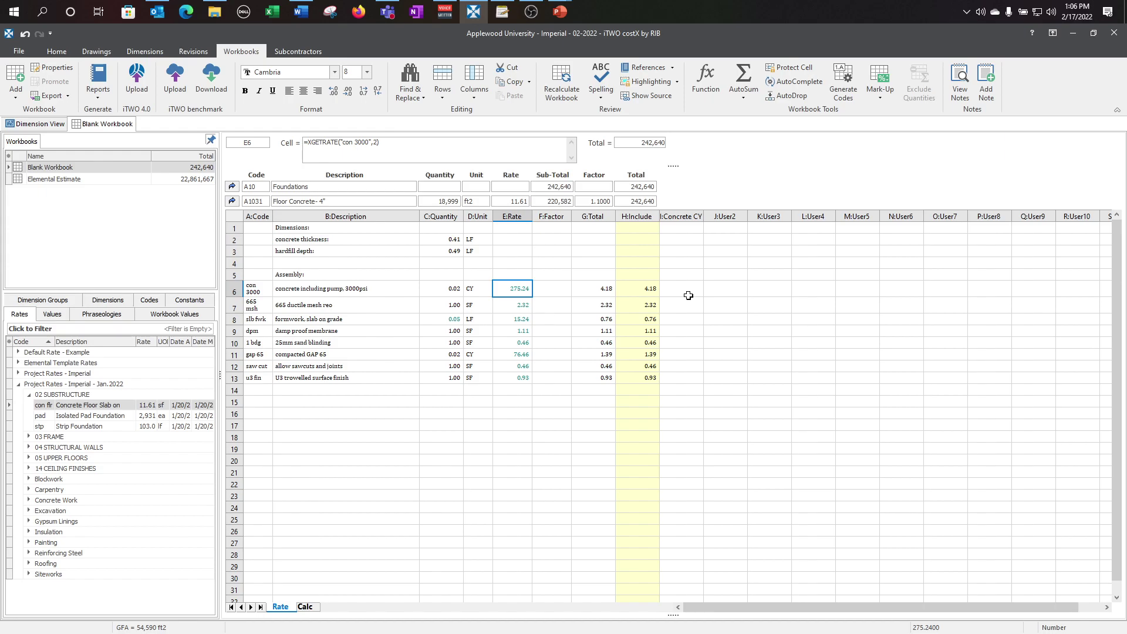
Link Concrete CY cell I6 to =C6 so it shows 0.02, with extra decimal places, then go back.
left_click(688, 295)
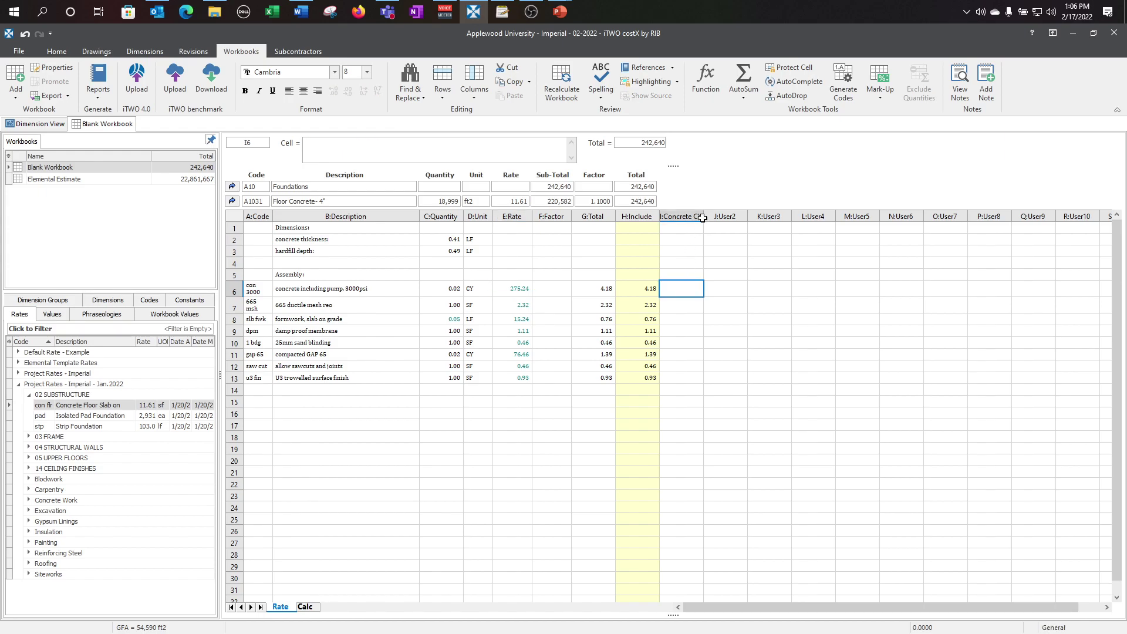
left_click_drag(702, 218, 716, 218)
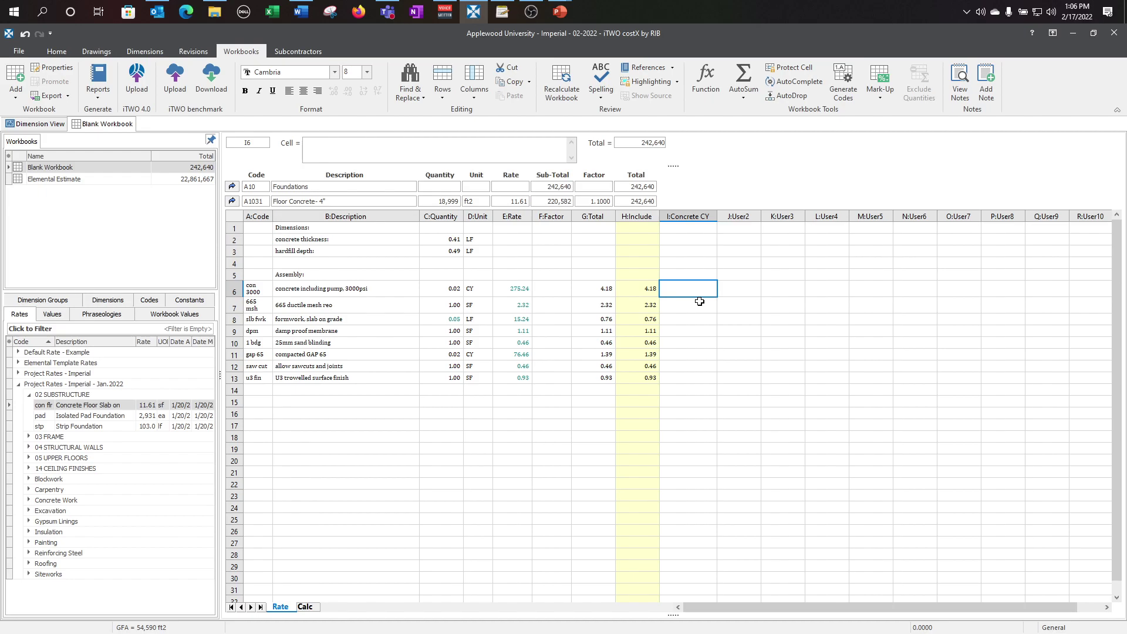
type("=")
left_click(699, 302)
left_click(710, 291)
left_click(334, 90)
left_click(232, 201)
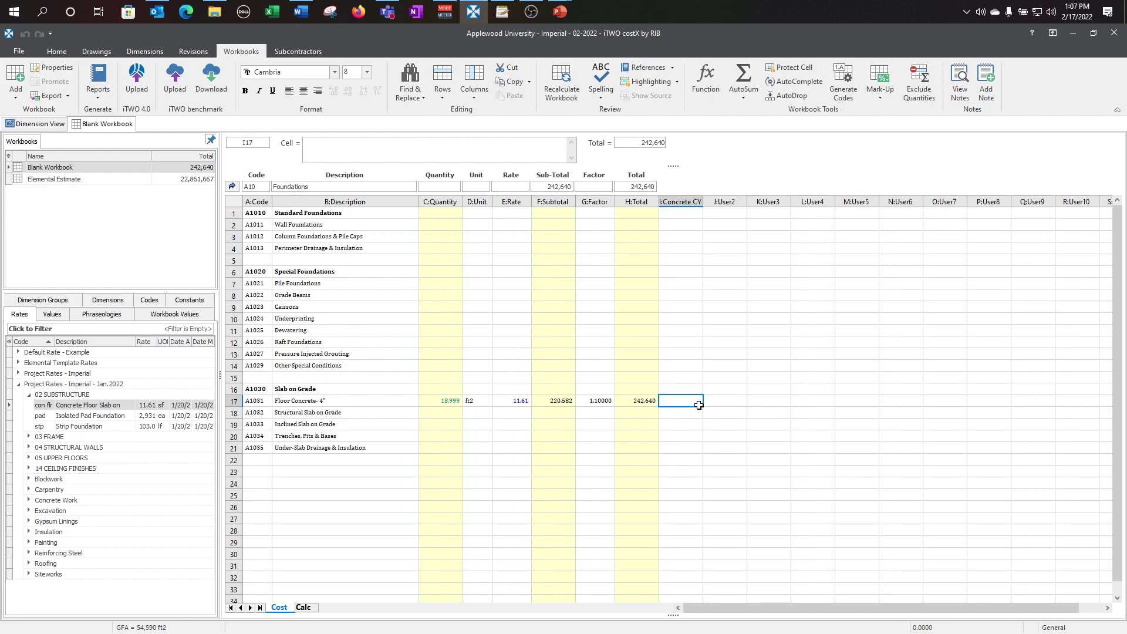
Enter =XSUMRATEUSER(1) in I17 to show 0.02 Concrete CY, with more decimal places.
type("=xsumrateuser(1")
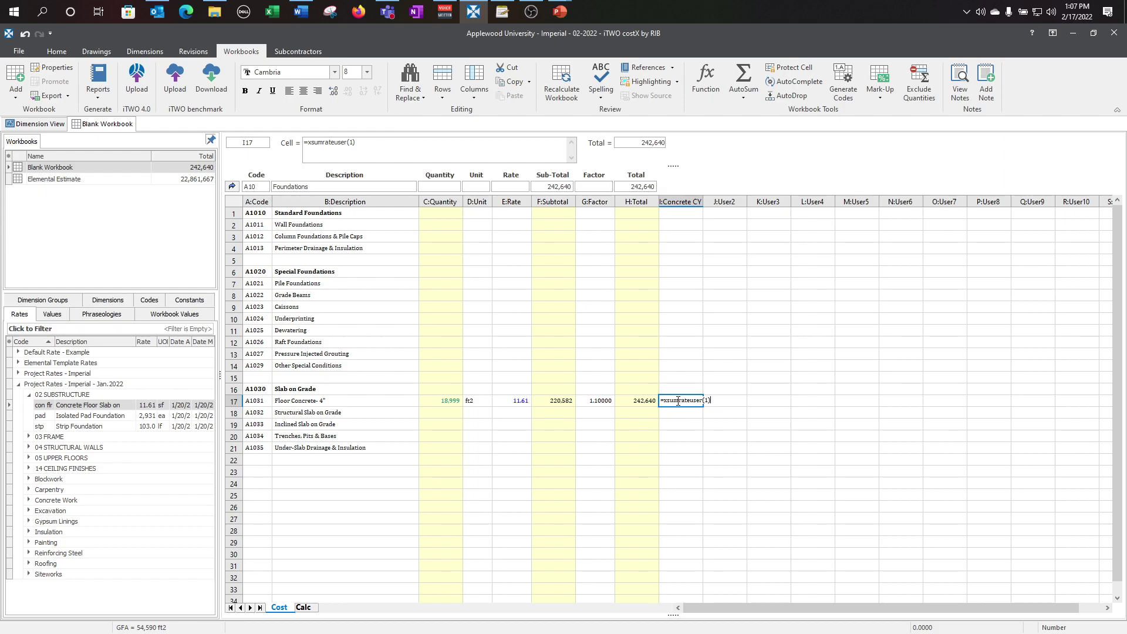
left_click_drag(678, 401, 685, 402)
key("Return")
left_click(687, 402)
left_click(331, 90)
Highlight the spare User2 to User5 column cells on the Floor Concrete row.
left_click_drag(722, 378, 726, 420)
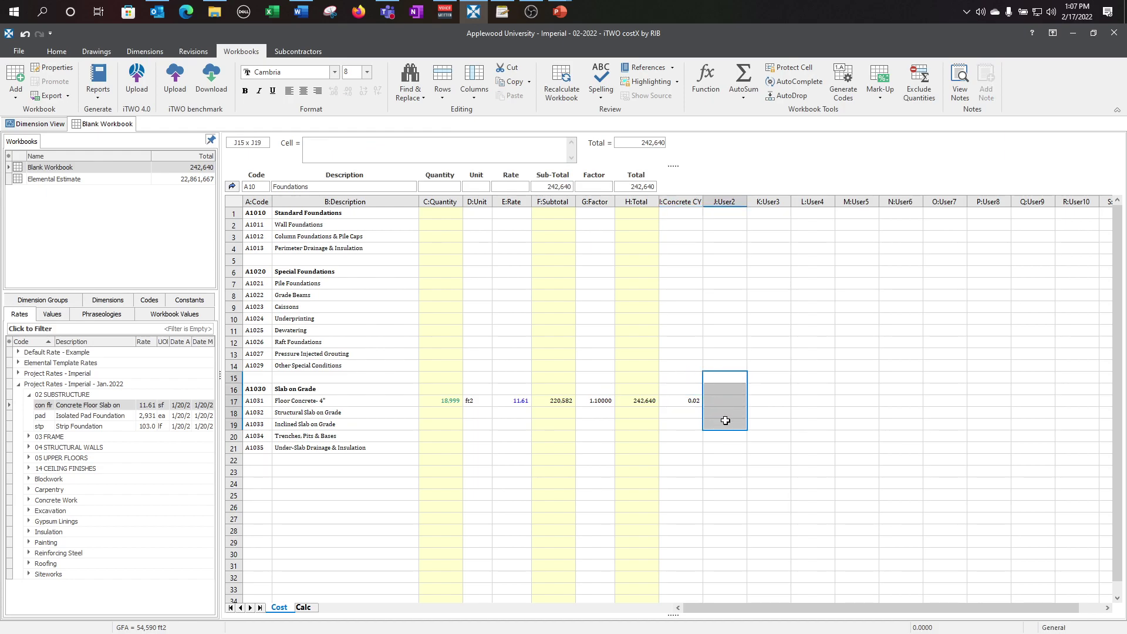
left_click_drag(762, 380, 762, 421)
left_click_drag(808, 378, 806, 419)
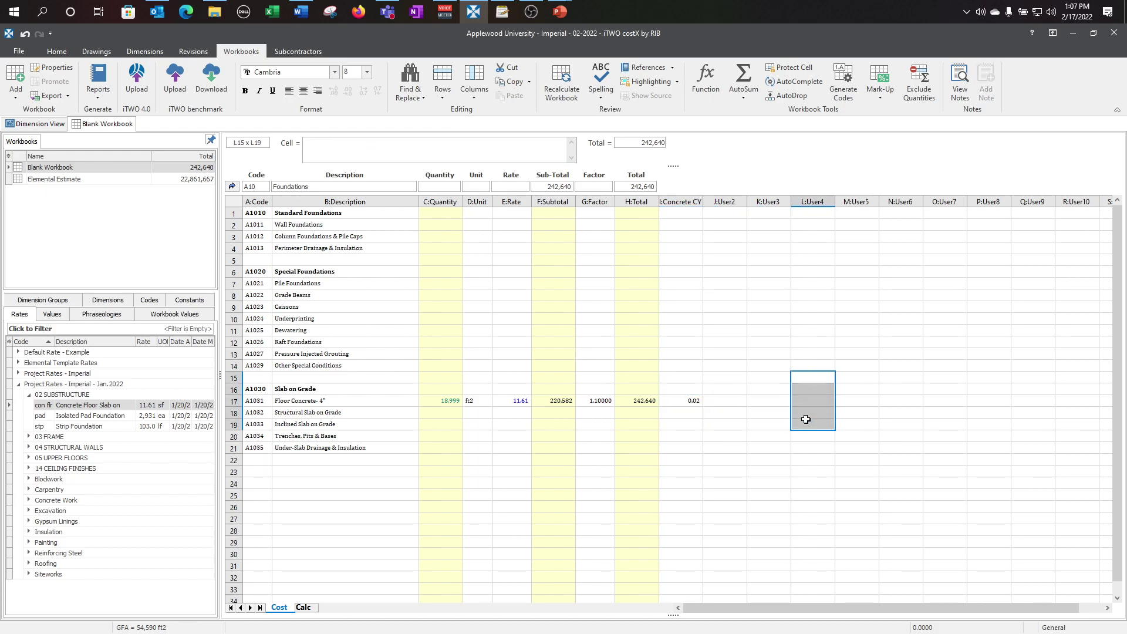
left_click_drag(855, 378, 857, 421)
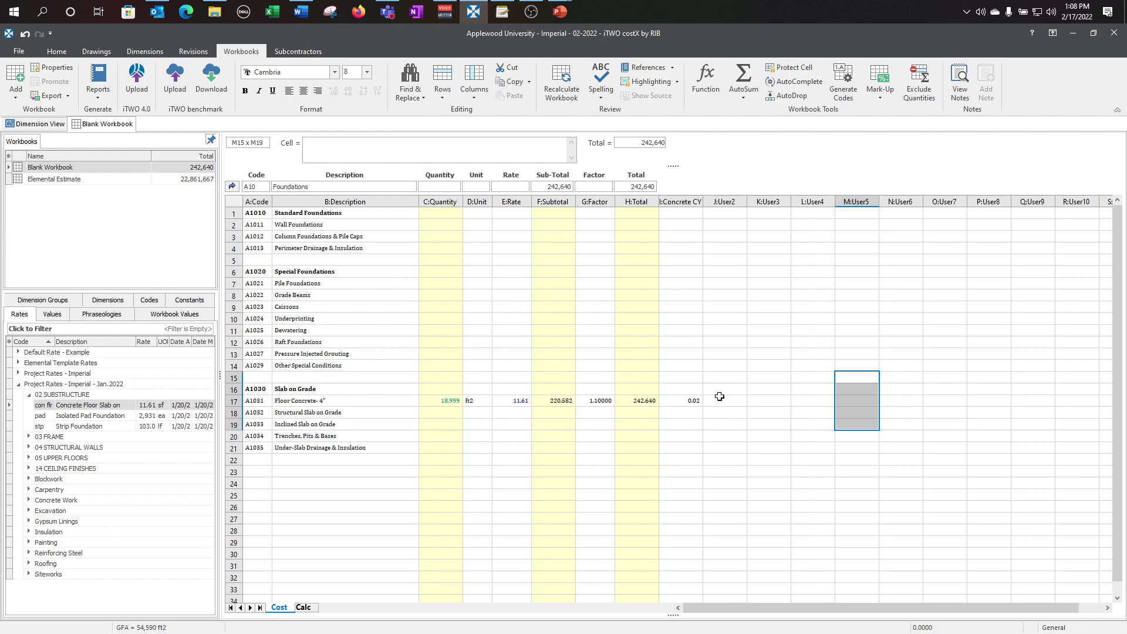
Change I17 to =XSUMRATEUSER(1)*C17 so Floor Concrete's Concrete CY reads 288.51.
double_click(510, 402)
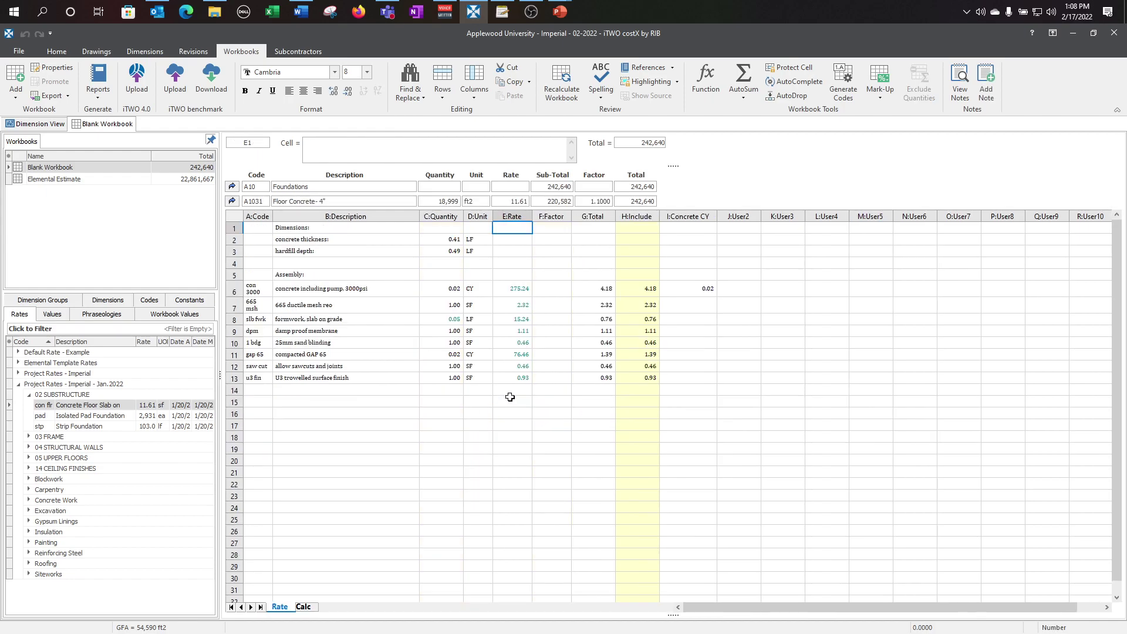
key("Escape")
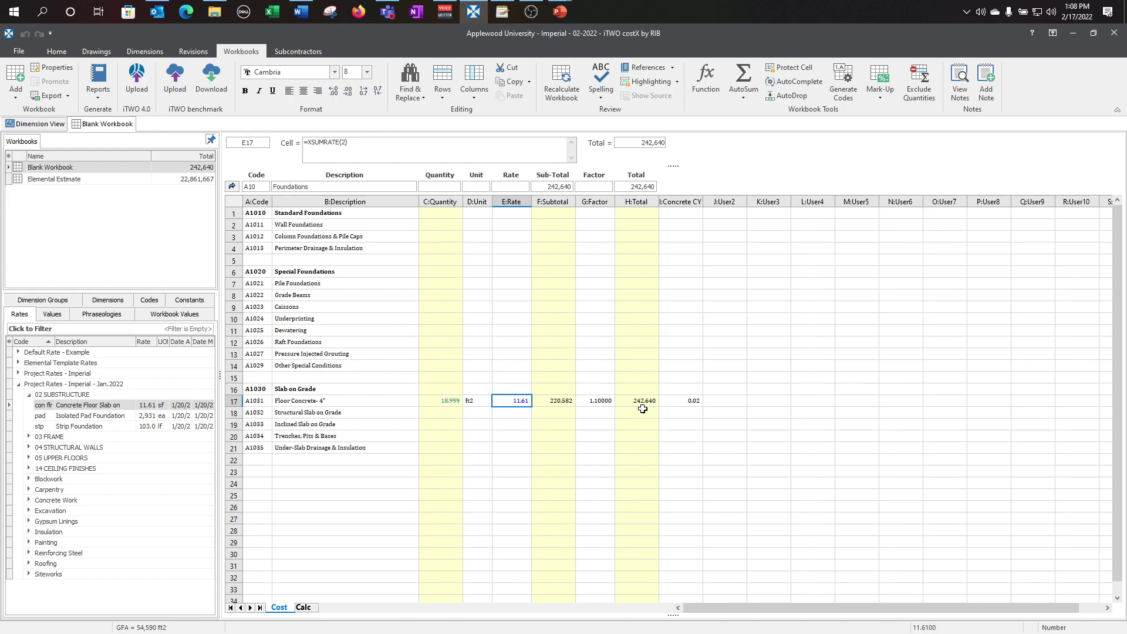
left_click_drag(684, 403, 866, 403)
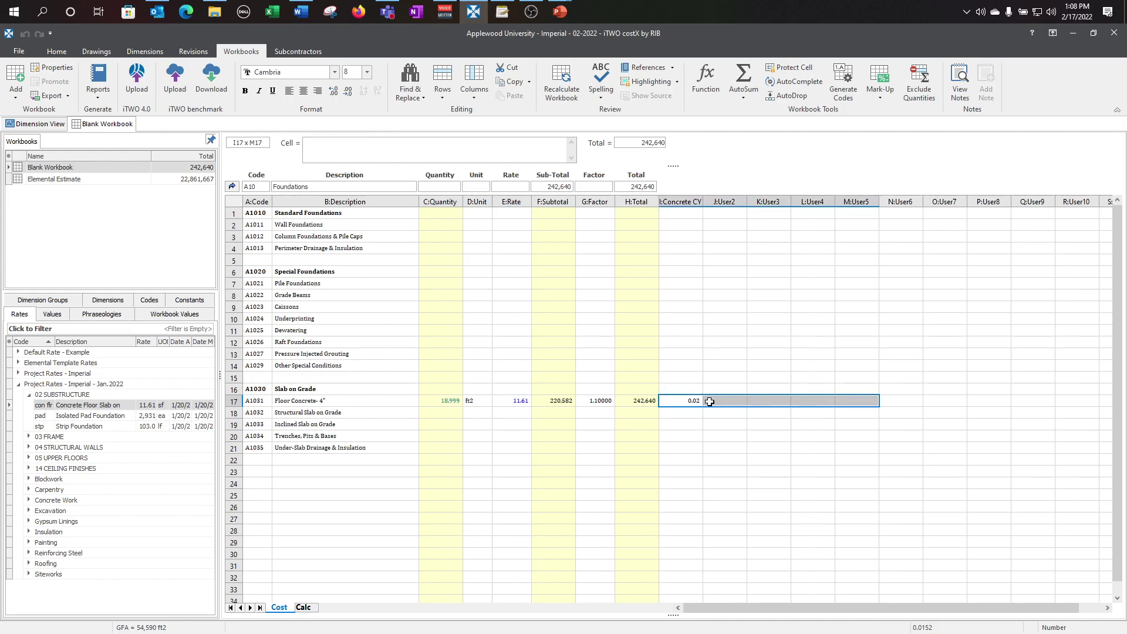
left_click(688, 404)
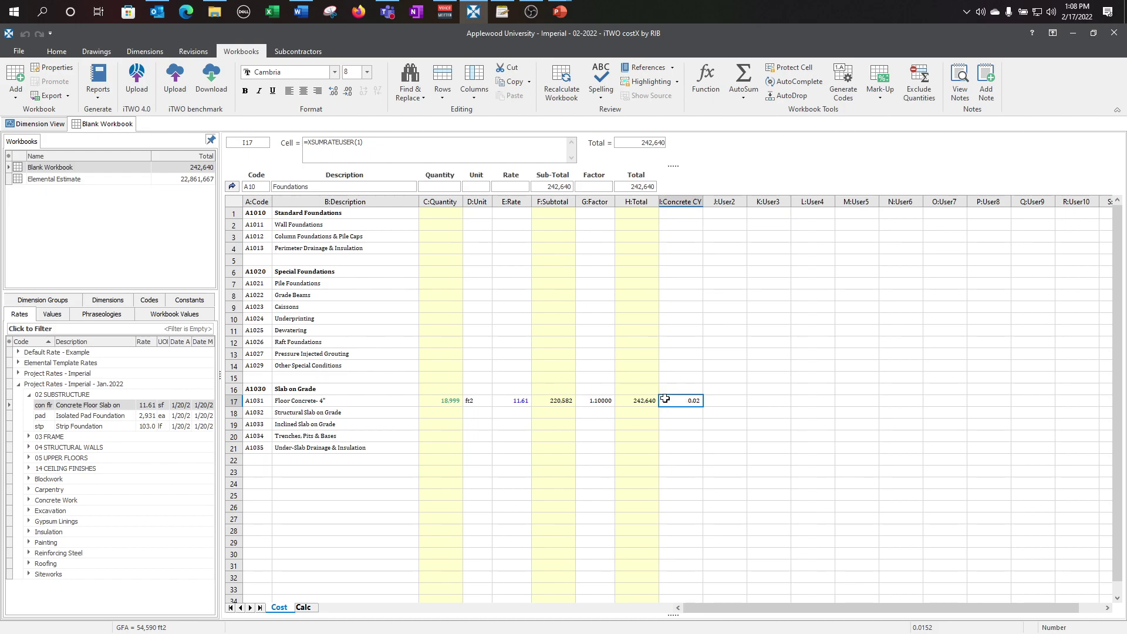
left_click(401, 152)
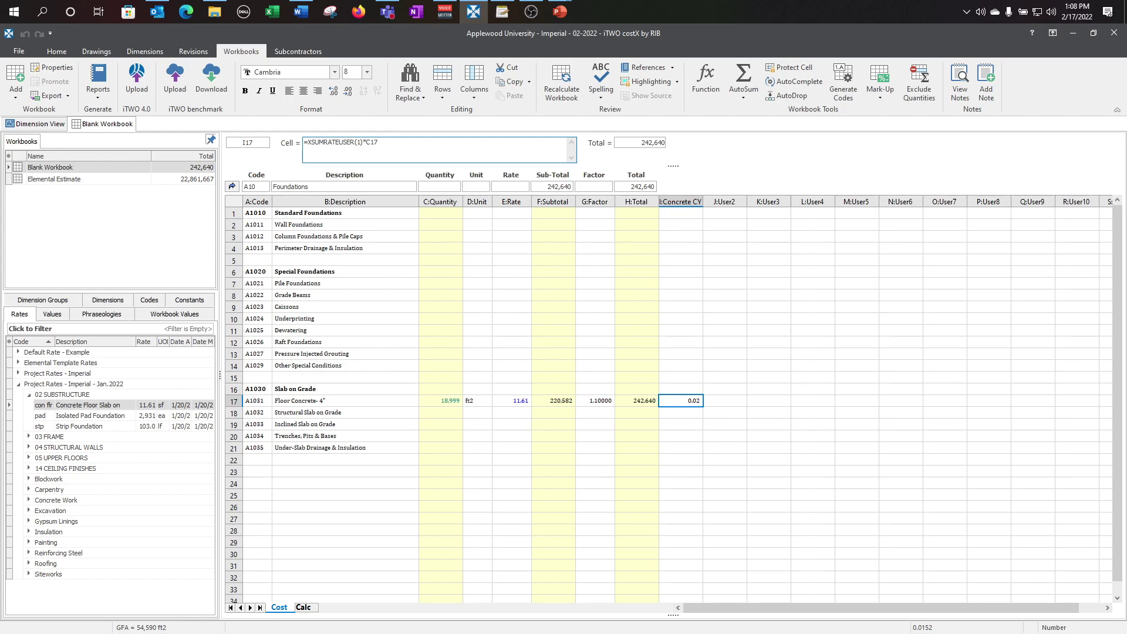
type("*C17")
key("Return")
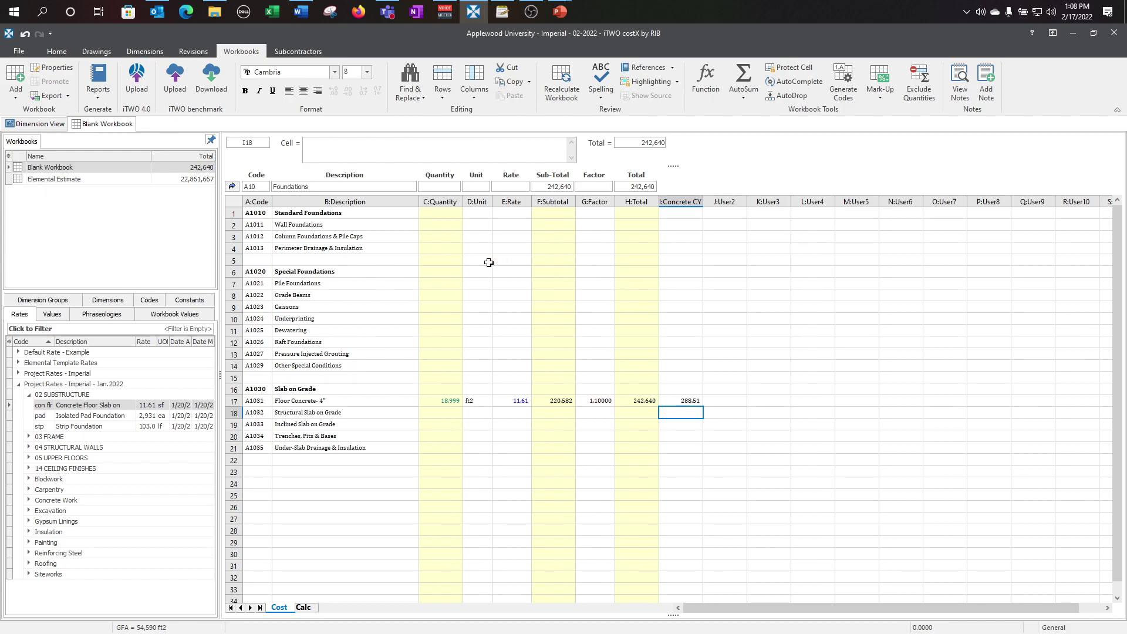
On the elemental summary, enter =XSUMUSER(1) in I2 so Foundations shows 289 Concrete CY.
left_click(232, 186)
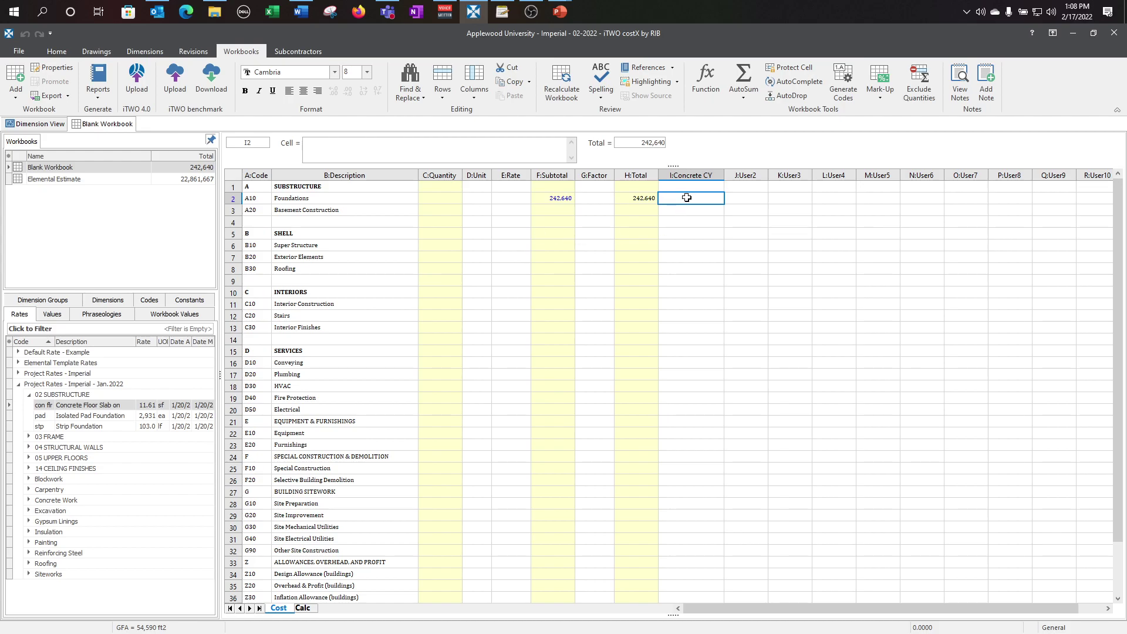
type("=xsumuser(1")
key("Return")
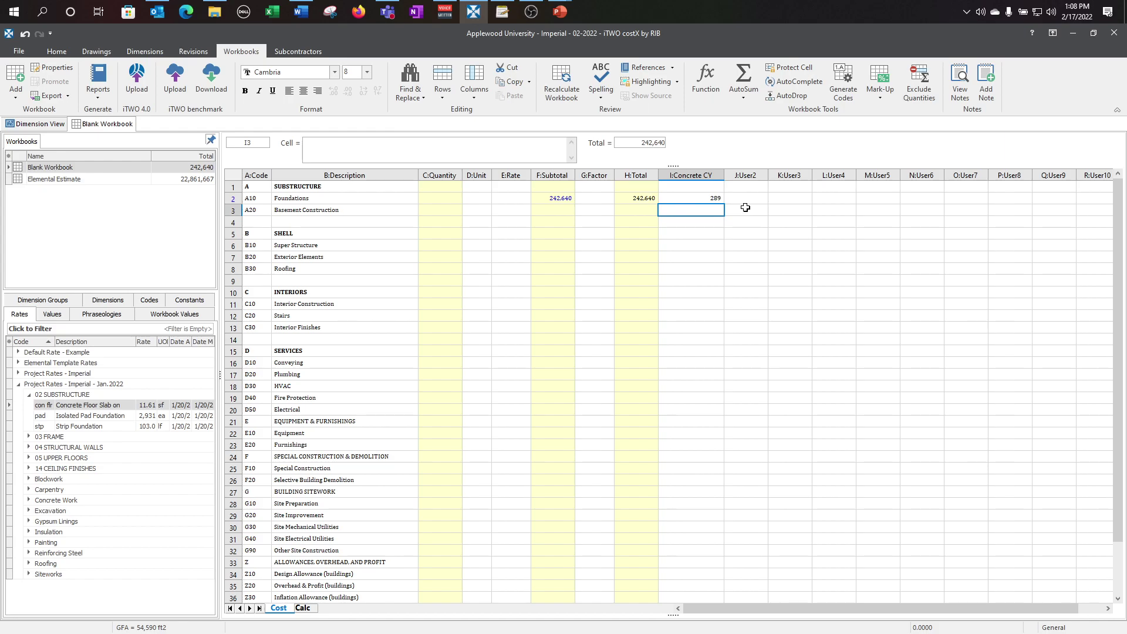
left_click(704, 198)
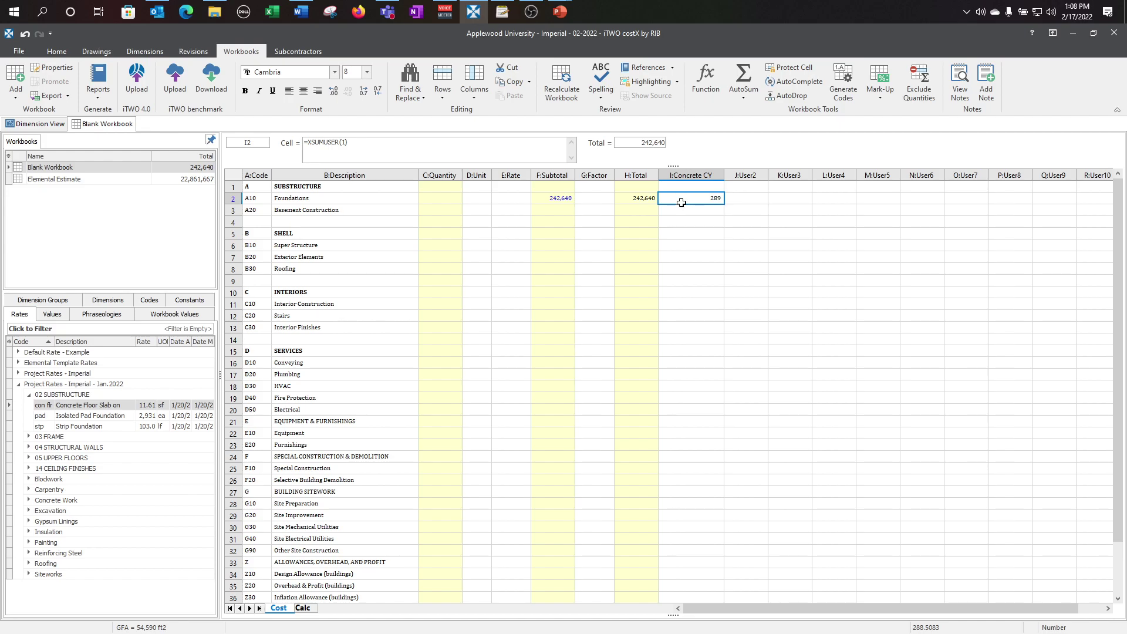
left_click(442, 201)
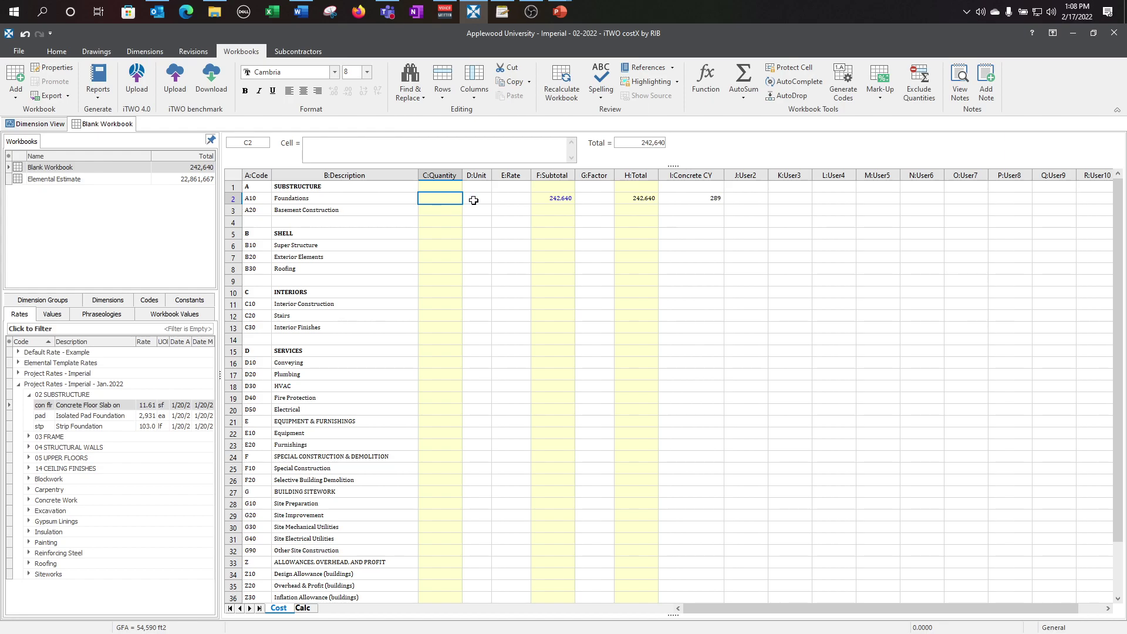
Drag the GFA dimension group onto Foundations cell C2 and update it to 54,590 via =XGETAREA("GFA",2).
left_click(506, 198)
left_click(451, 201)
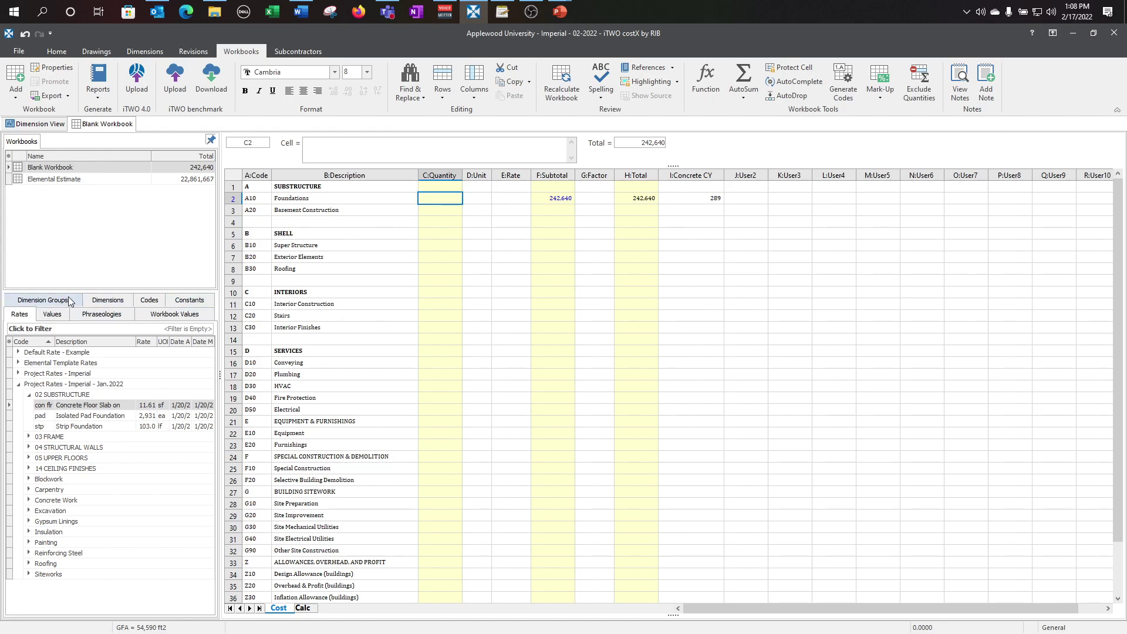
left_click(42, 300)
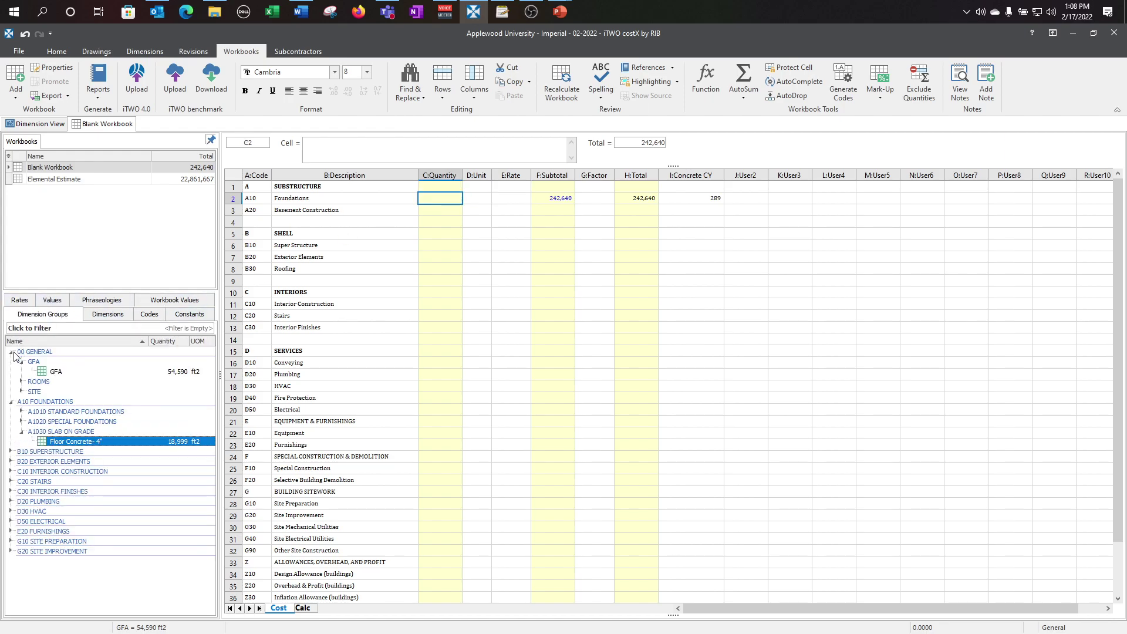
left_click_drag(66, 372, 448, 199)
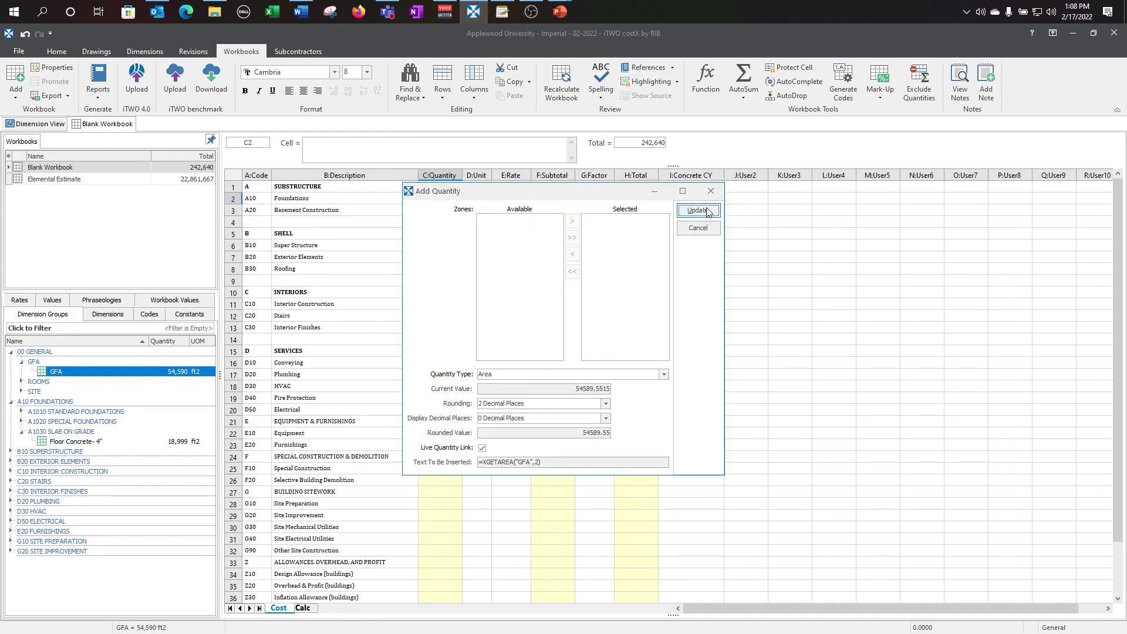
left_click(697, 211)
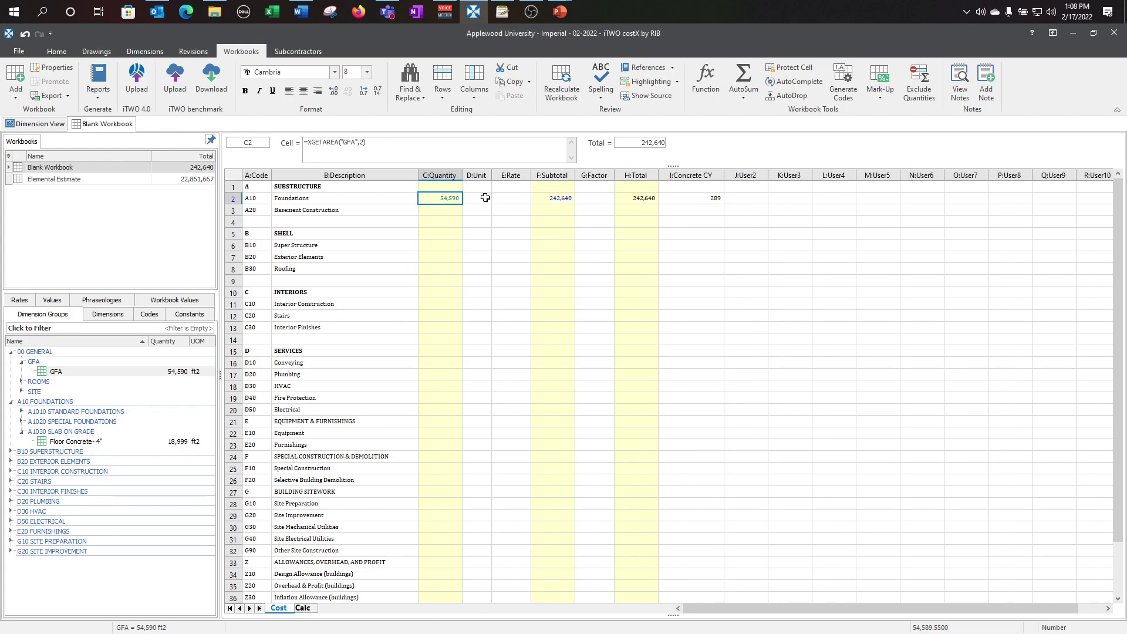
Set the Foundations unit in D2 to sf.
left_click(477, 201)
type("sf")
key("Tab")
Make the E2 rate =H2/C2, total divided by GFA, giving 4.44.
type("=")
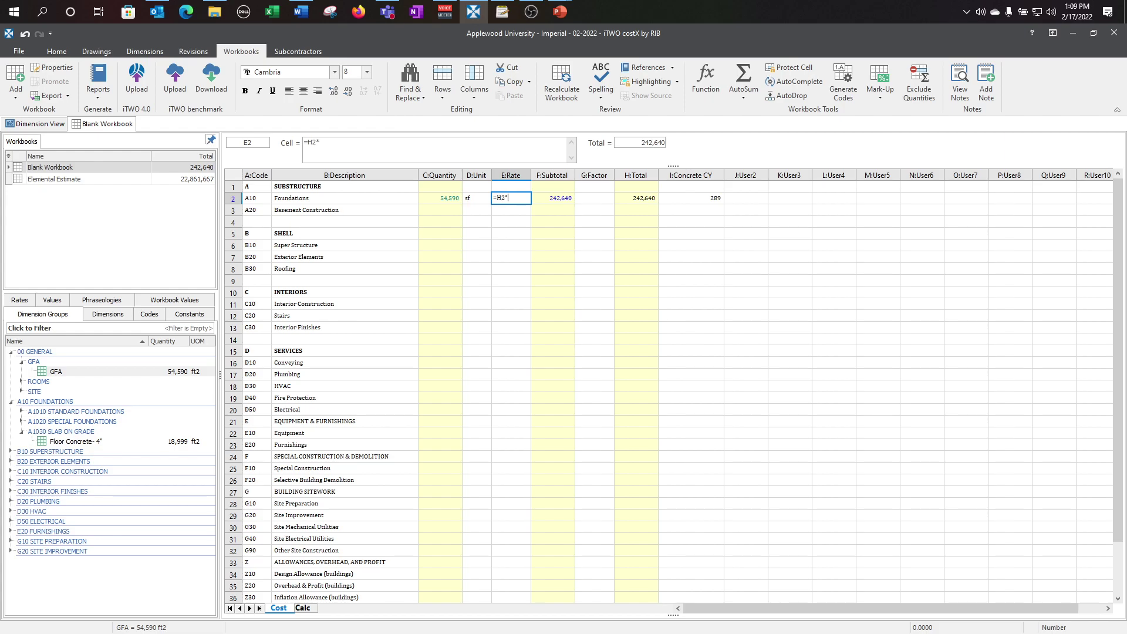
key("Return")
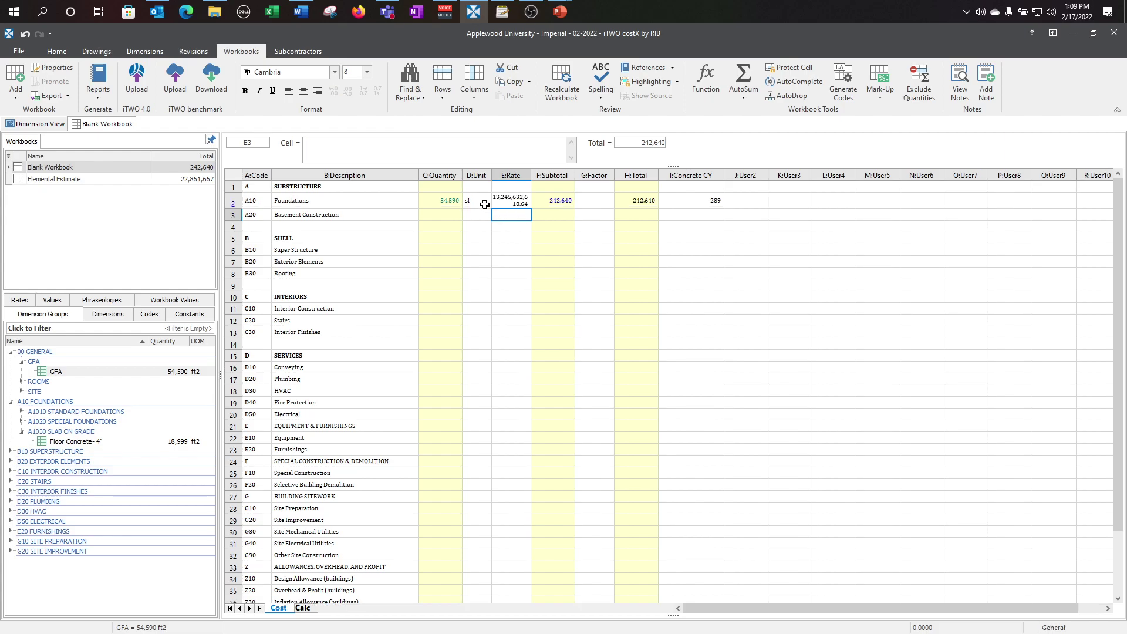
left_click(496, 201)
left_click(322, 142)
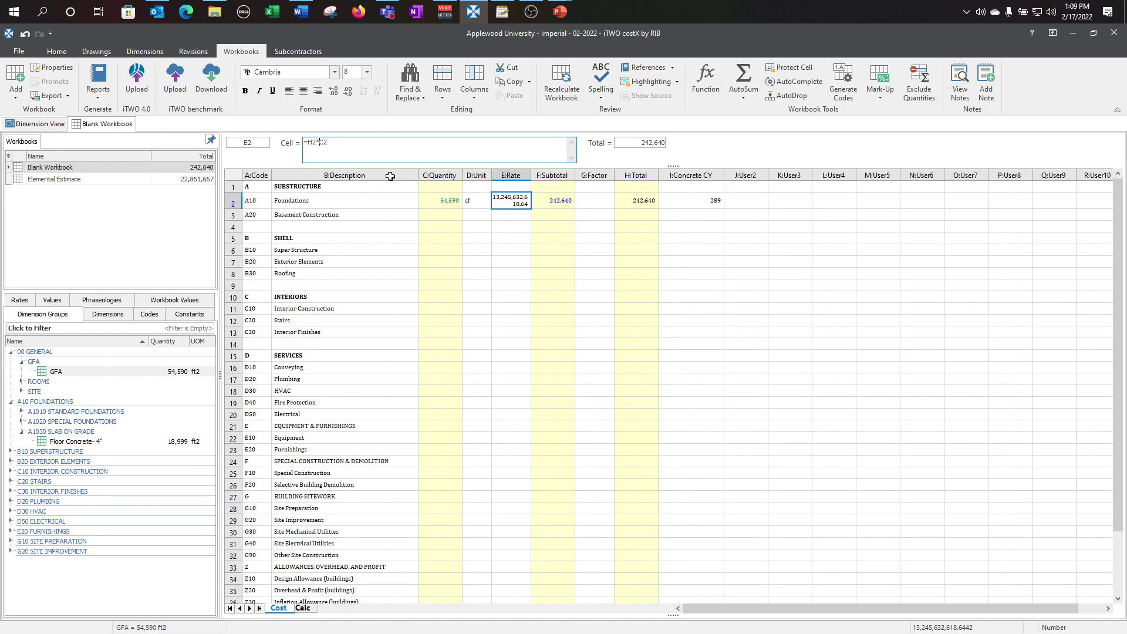
type("/")
key("Return")
left_click(530, 198)
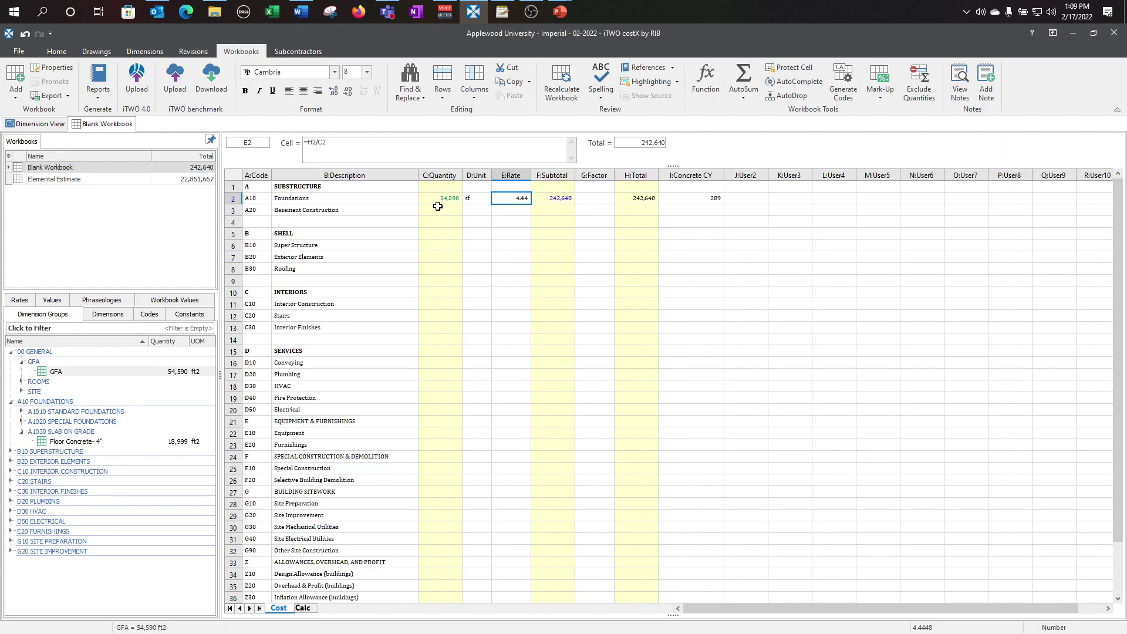
Open the Foundations detail sheet from F2, its header showing 54,590 sf at 4.44, total 242,640.
left_click_drag(440, 198, 439, 285)
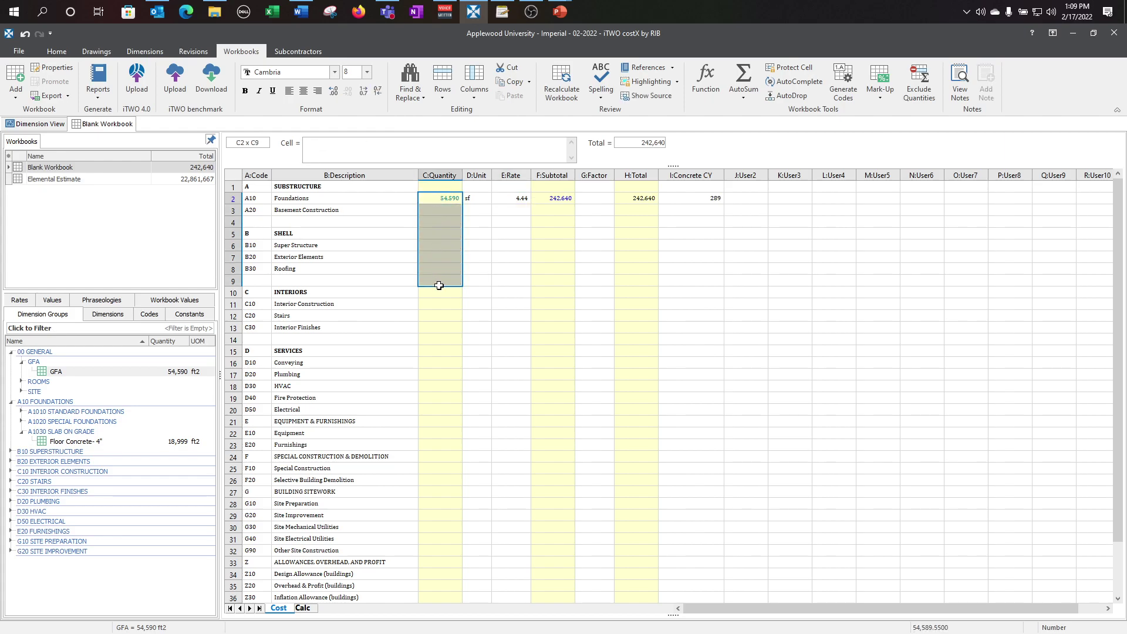
left_click_drag(516, 197, 511, 284)
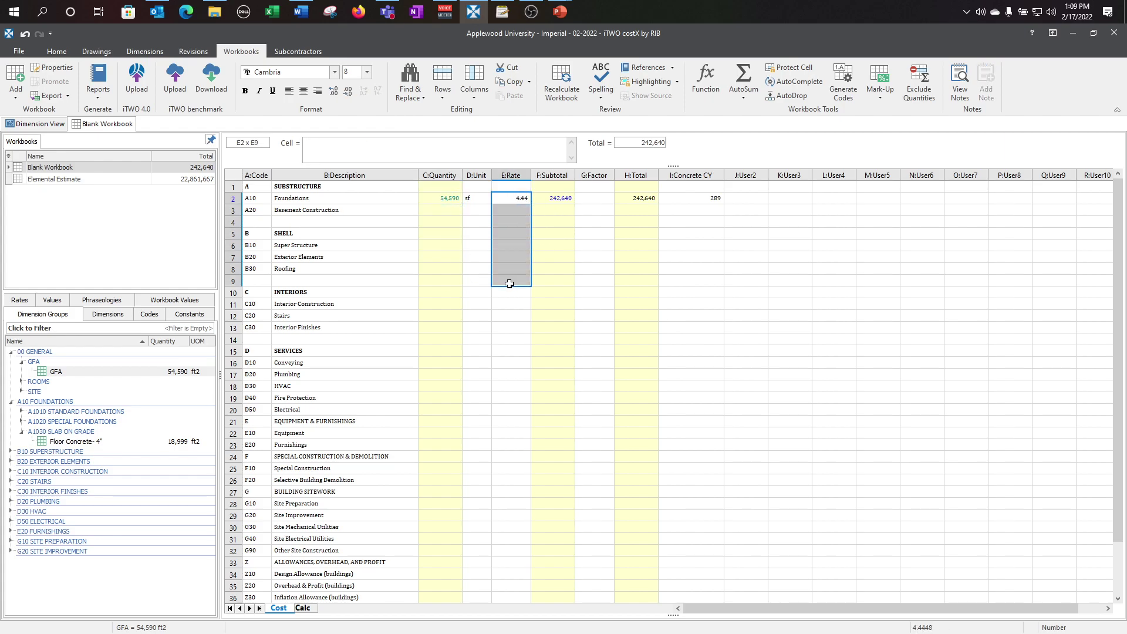
double_click(556, 198)
left_click(509, 407)
left_click(510, 403)
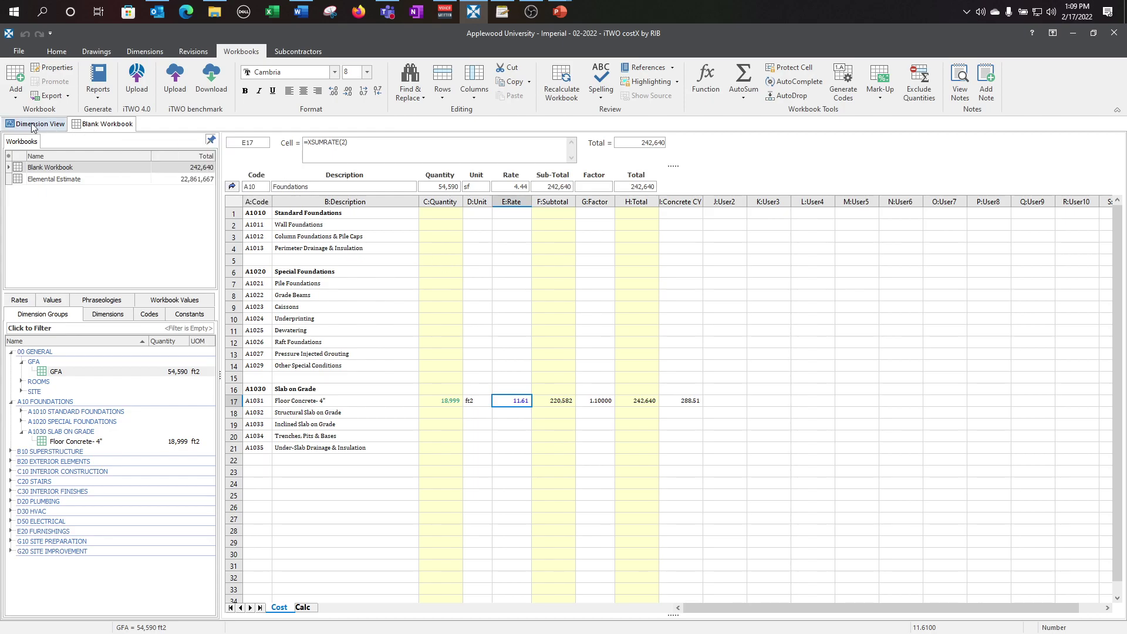
mouse_move(61, 179)
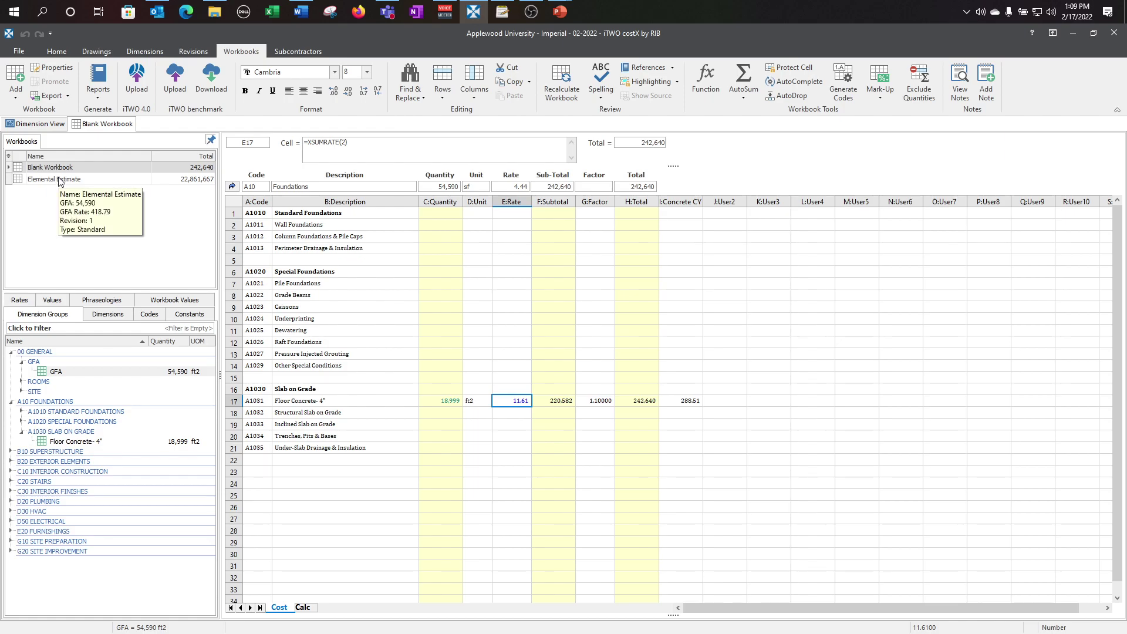
double_click(93, 182)
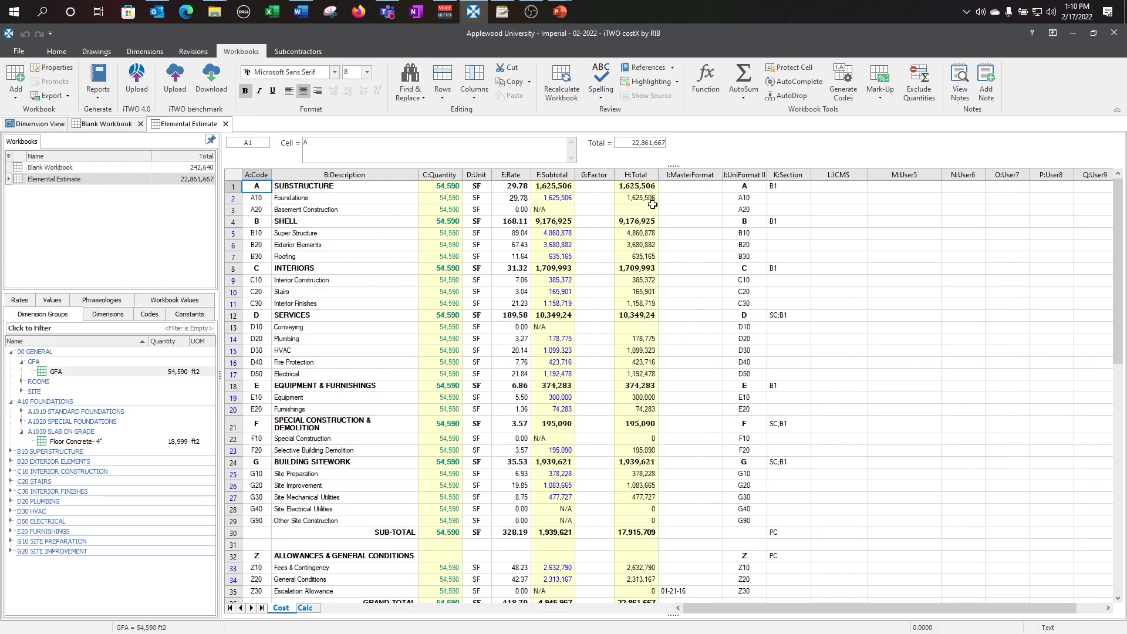
left_click_drag(686, 187, 828, 356)
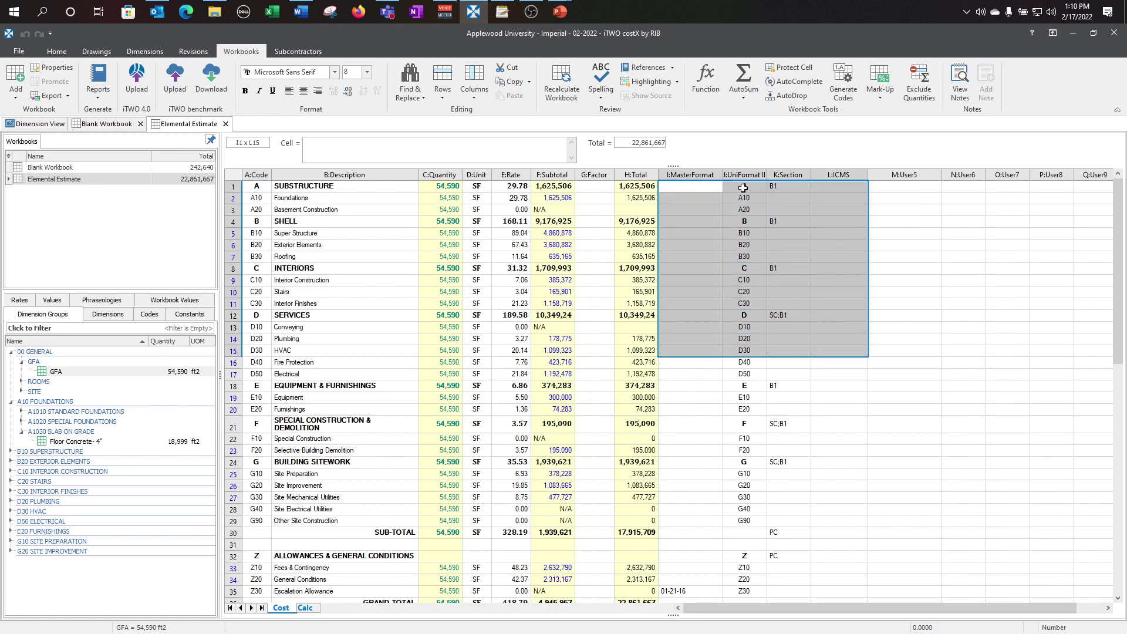
left_click_drag(743, 189, 749, 427)
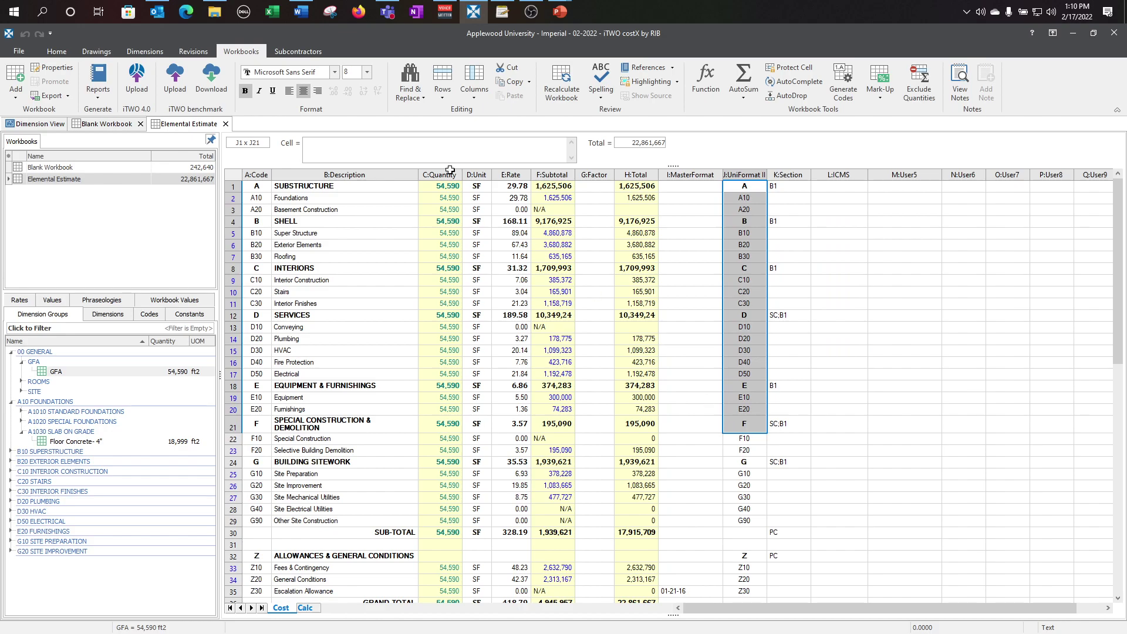
left_click(12, 98)
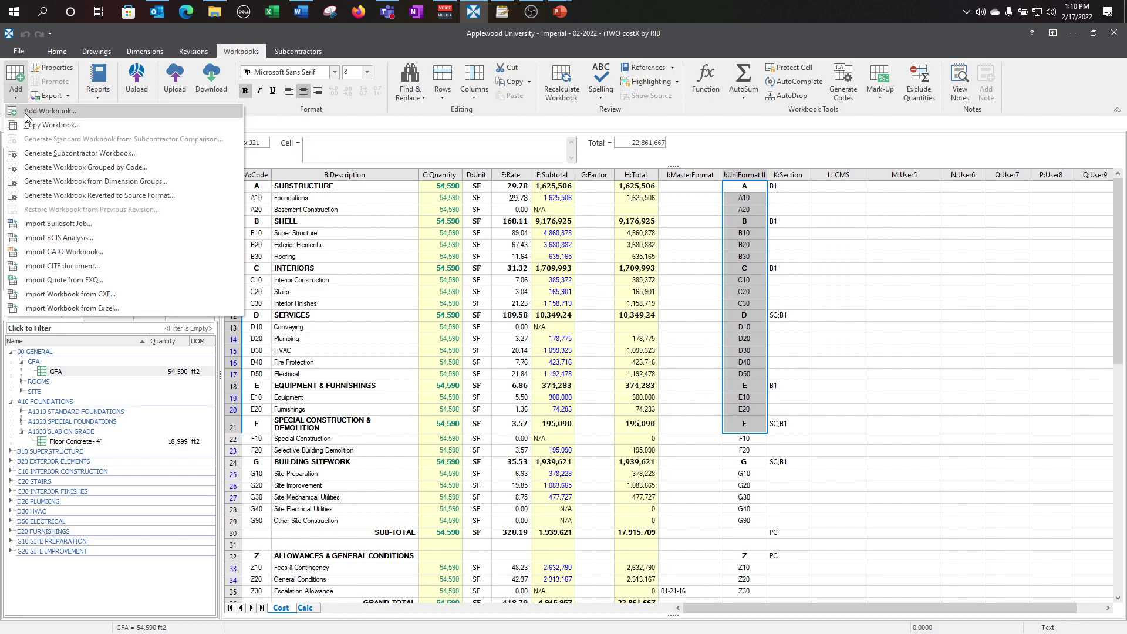
left_click(144, 167)
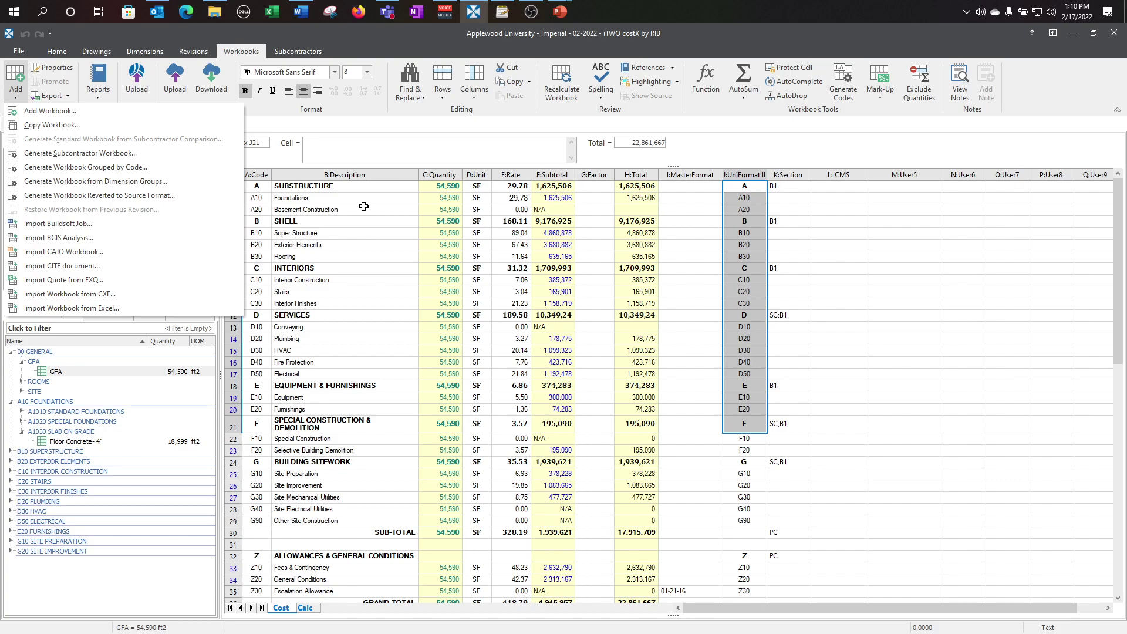
left_click_drag(311, 199, 311, 255)
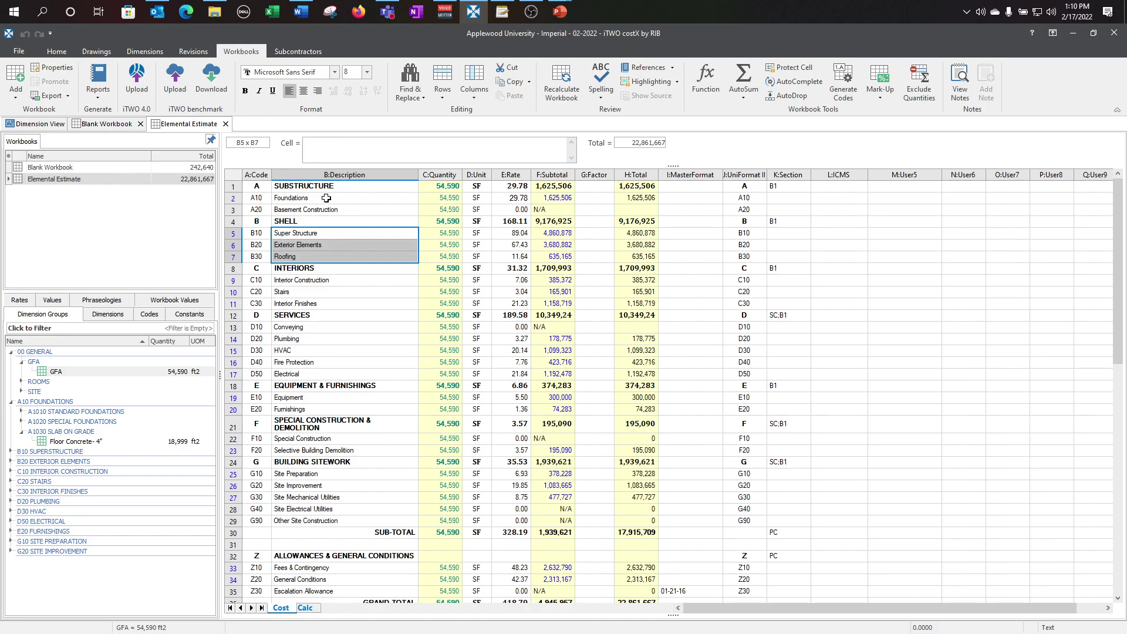
left_click(344, 187)
left_click(298, 222)
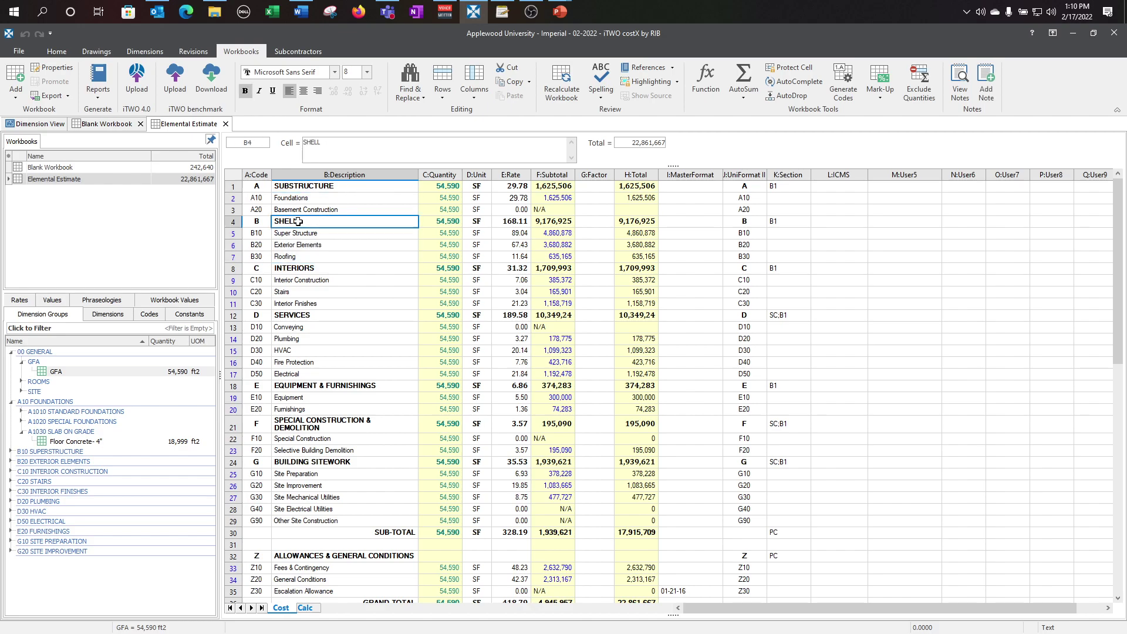
left_click(341, 267)
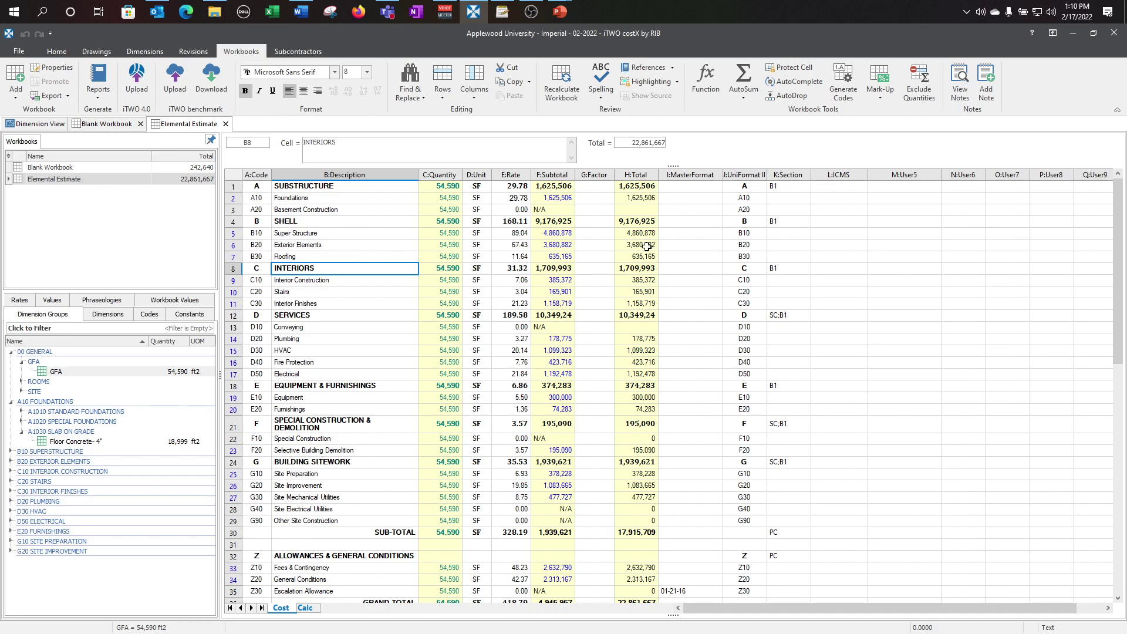
left_click_drag(699, 189, 703, 482)
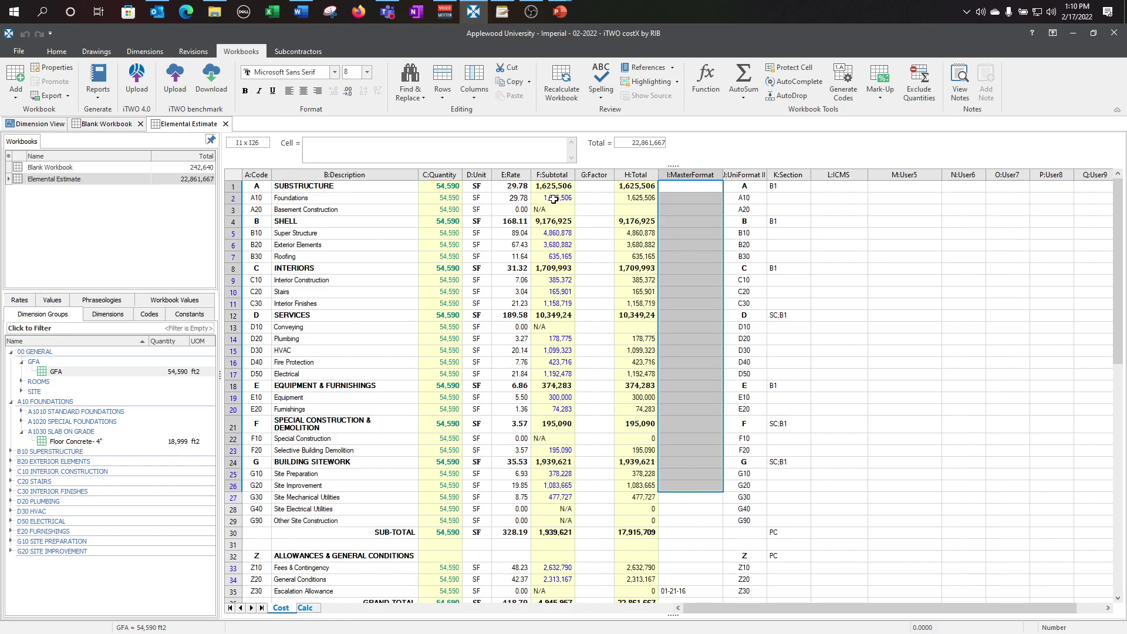
left_click(789, 185)
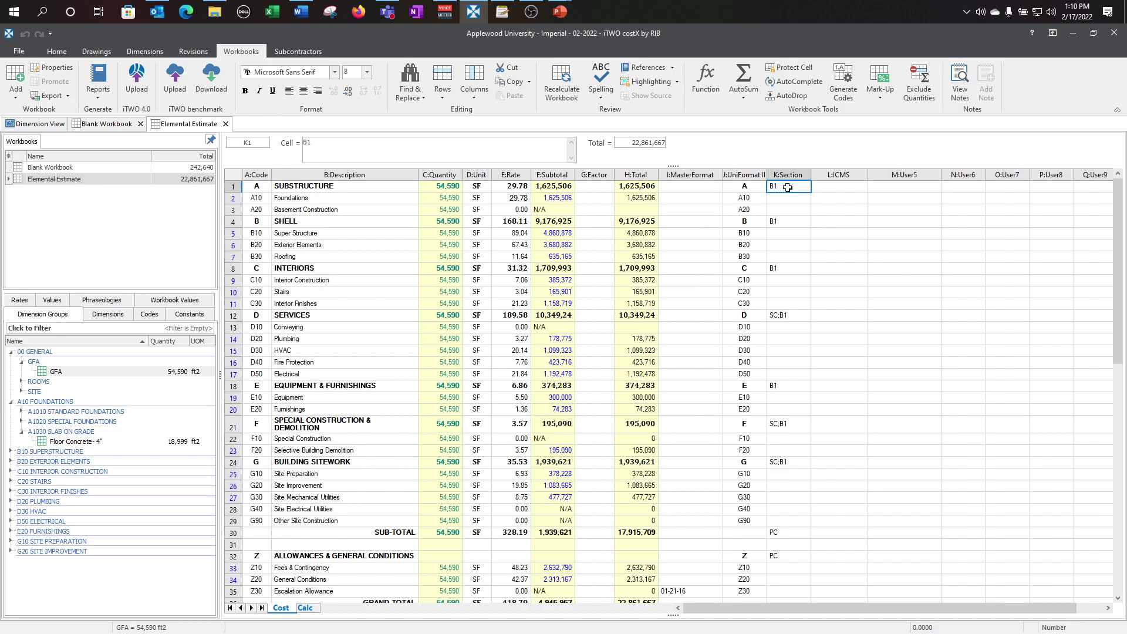
left_click(782, 428)
left_click(797, 532)
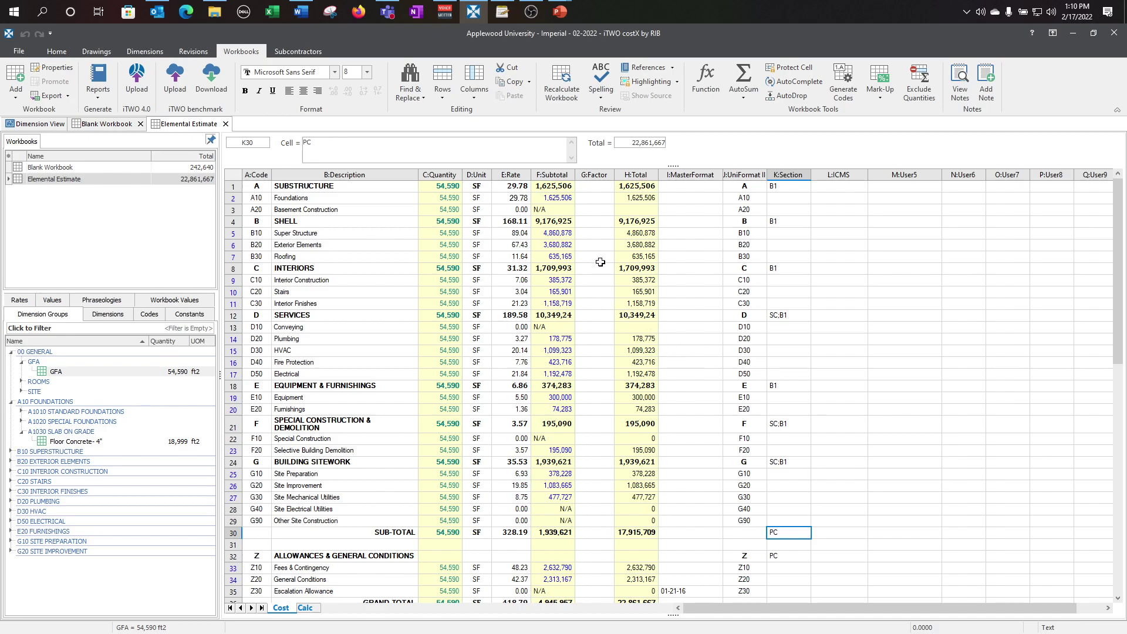
double_click(559, 200)
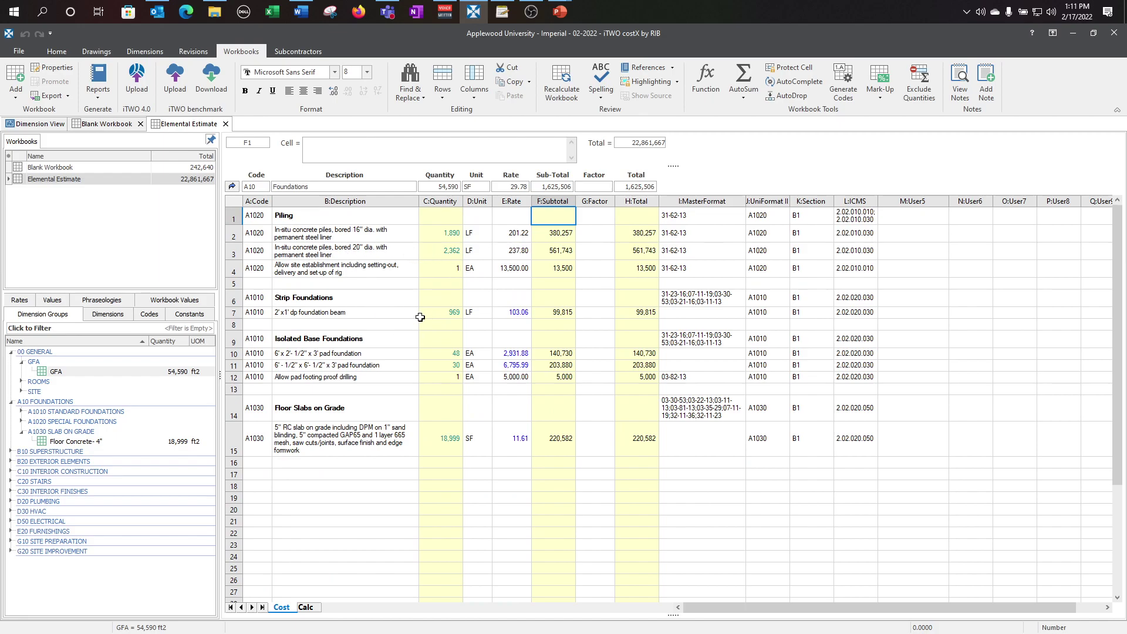
left_click(446, 313)
left_click(440, 355)
left_click(441, 365)
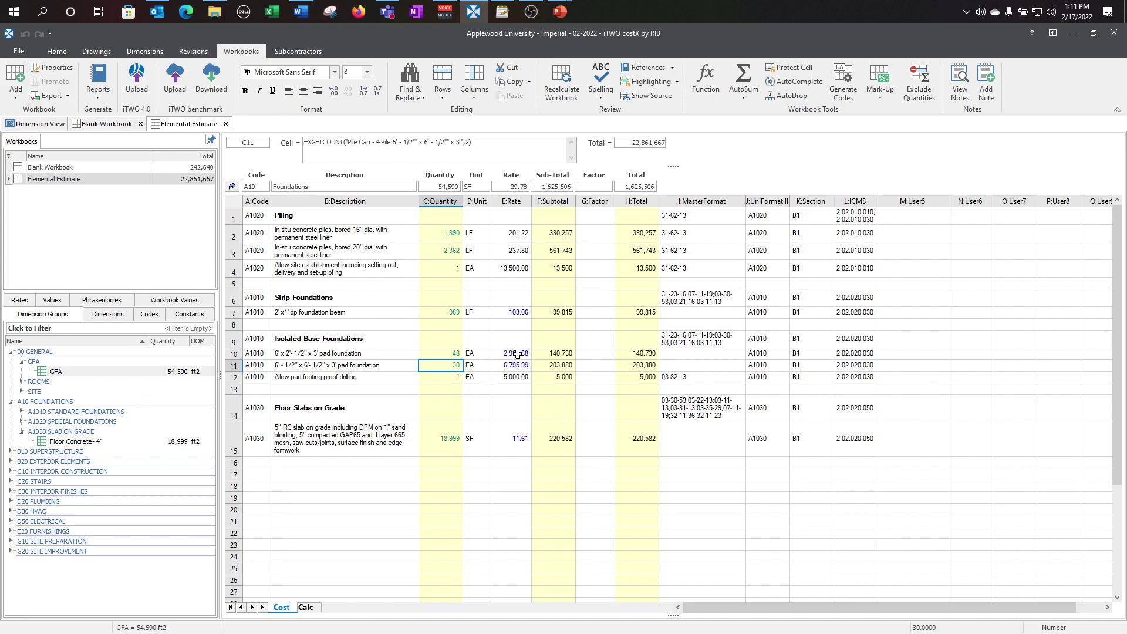
left_click(521, 313)
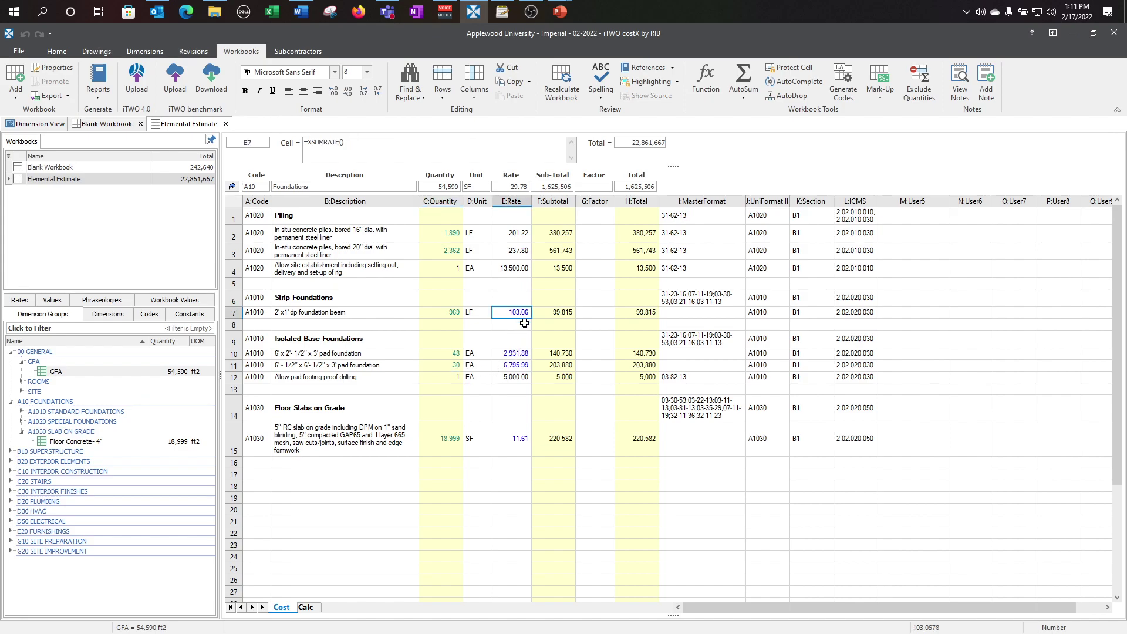
double_click(521, 314)
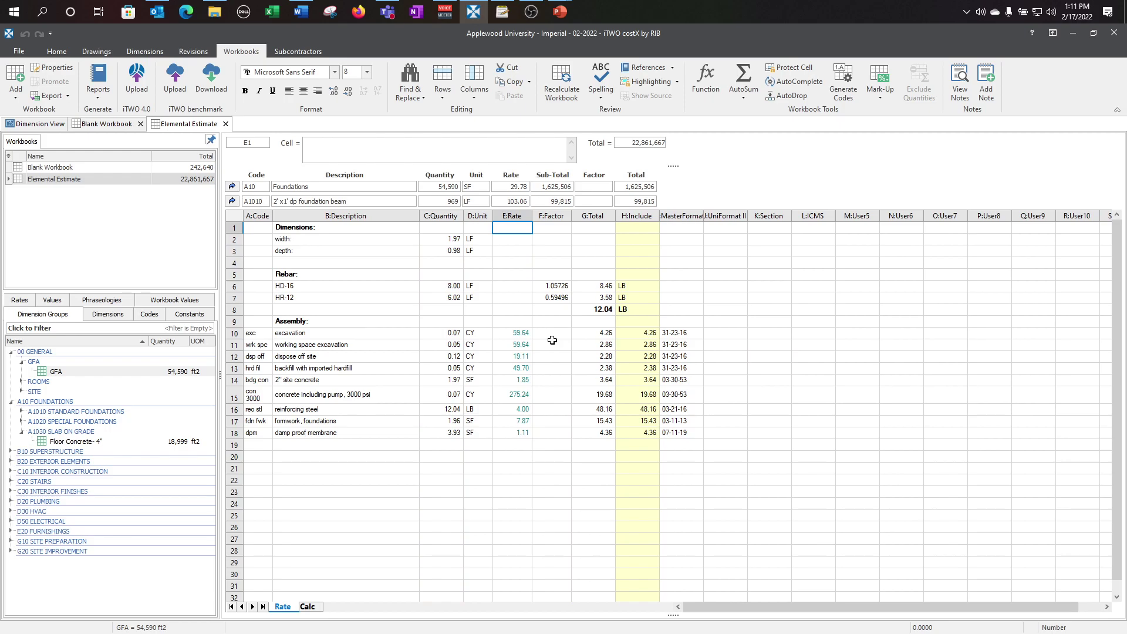
key("Escape")
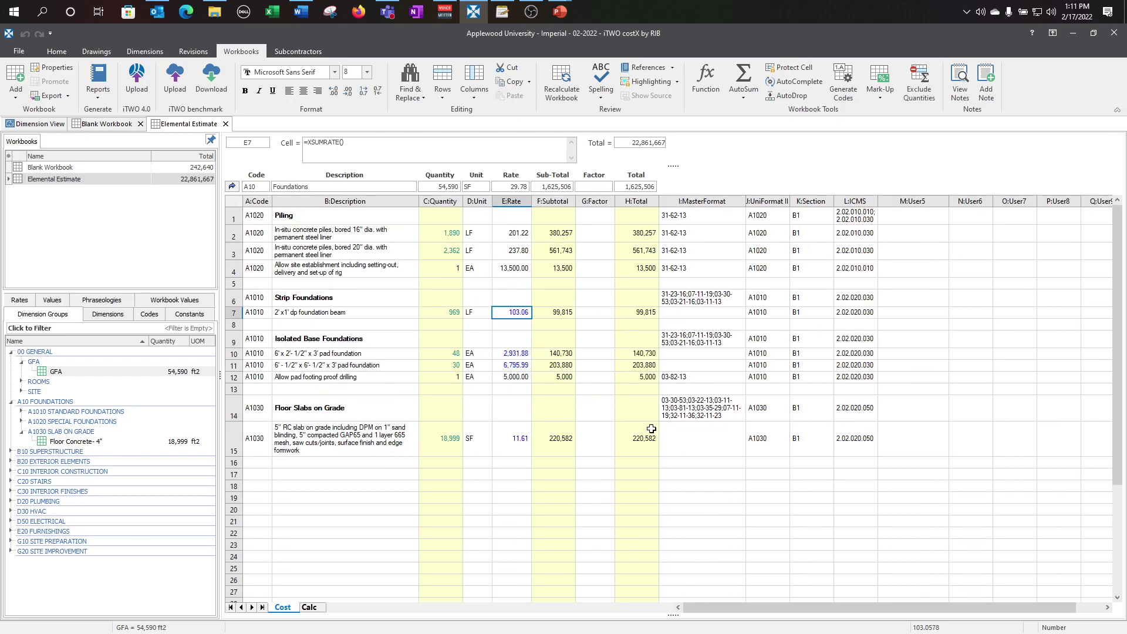
left_click_drag(697, 219, 708, 432)
left_click_drag(699, 217, 581, 216)
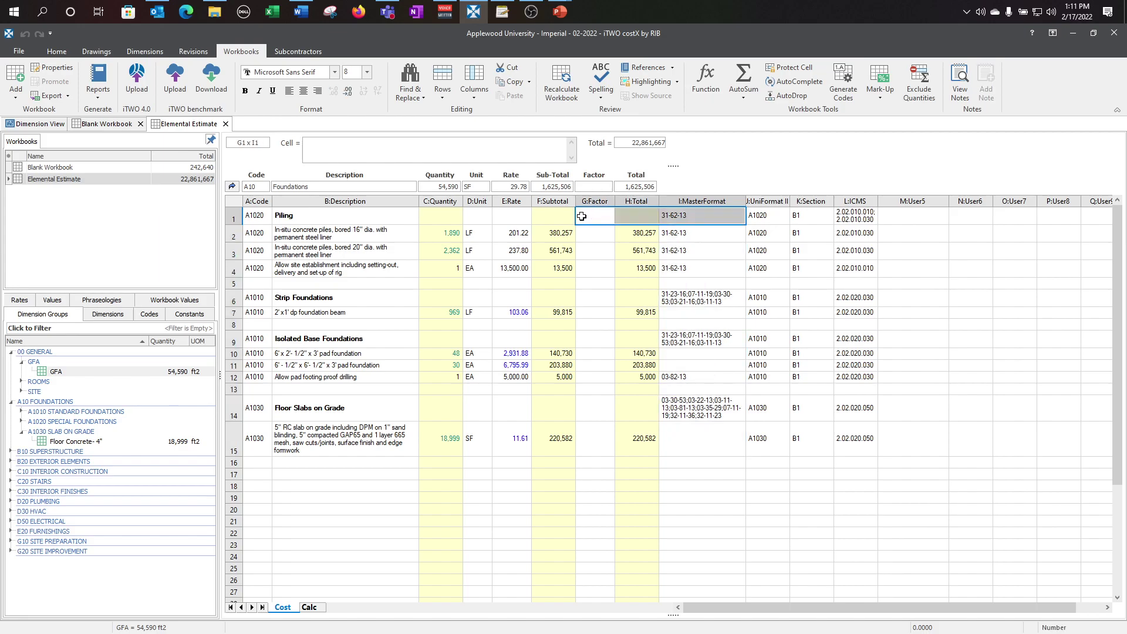
left_click(669, 217)
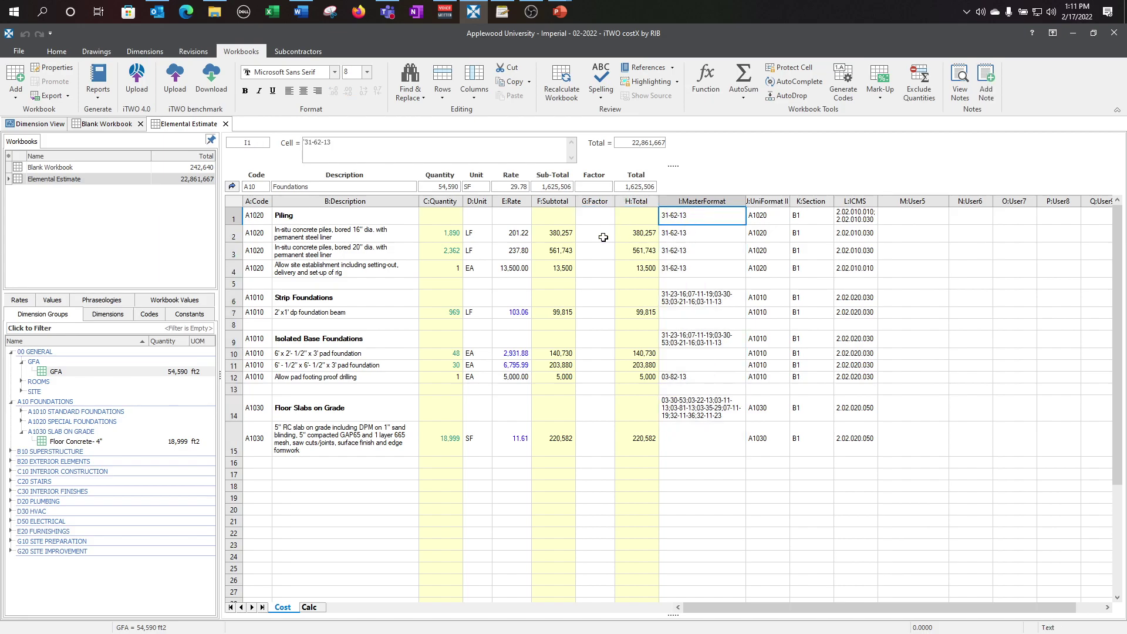
left_click(516, 233)
left_click_drag(517, 233, 510, 270)
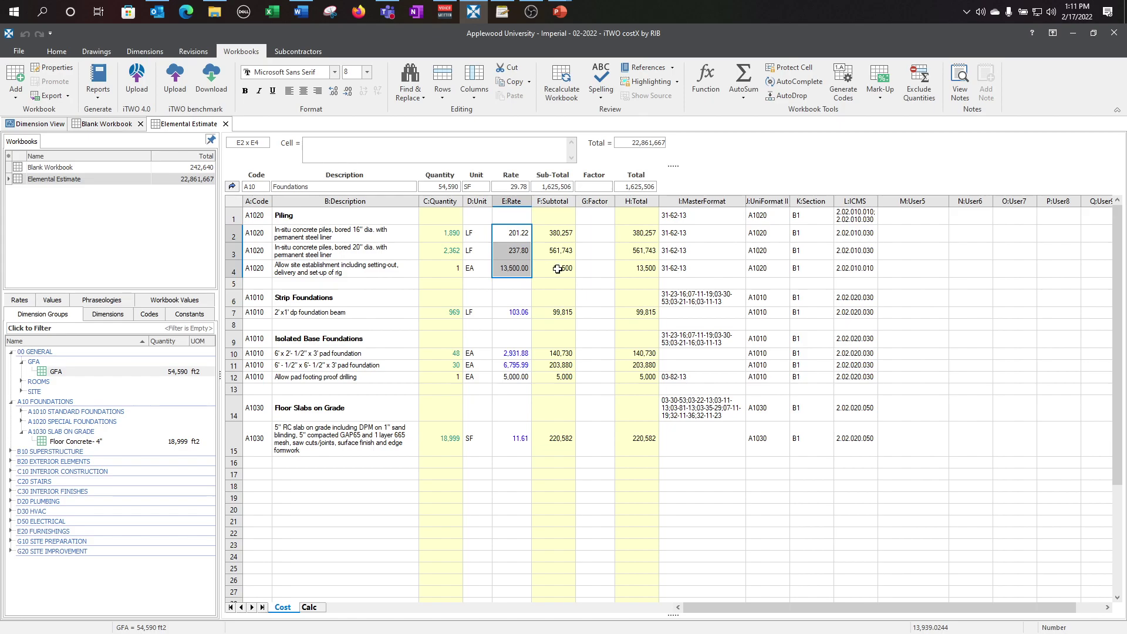
left_click(707, 231)
left_click(698, 250)
left_click(690, 267)
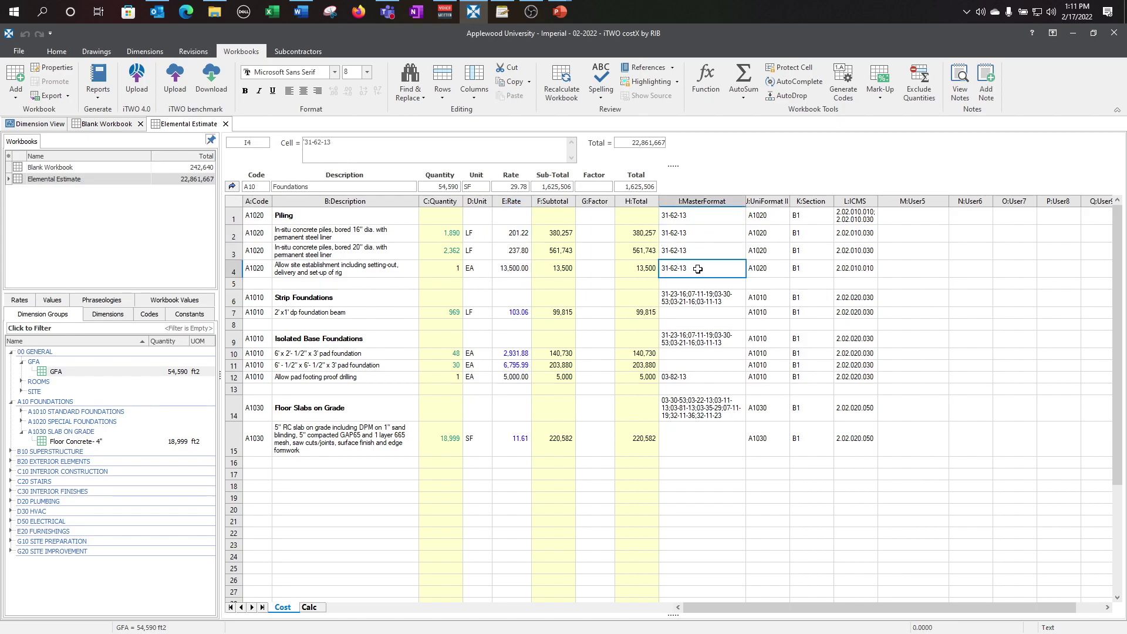
left_click(693, 298)
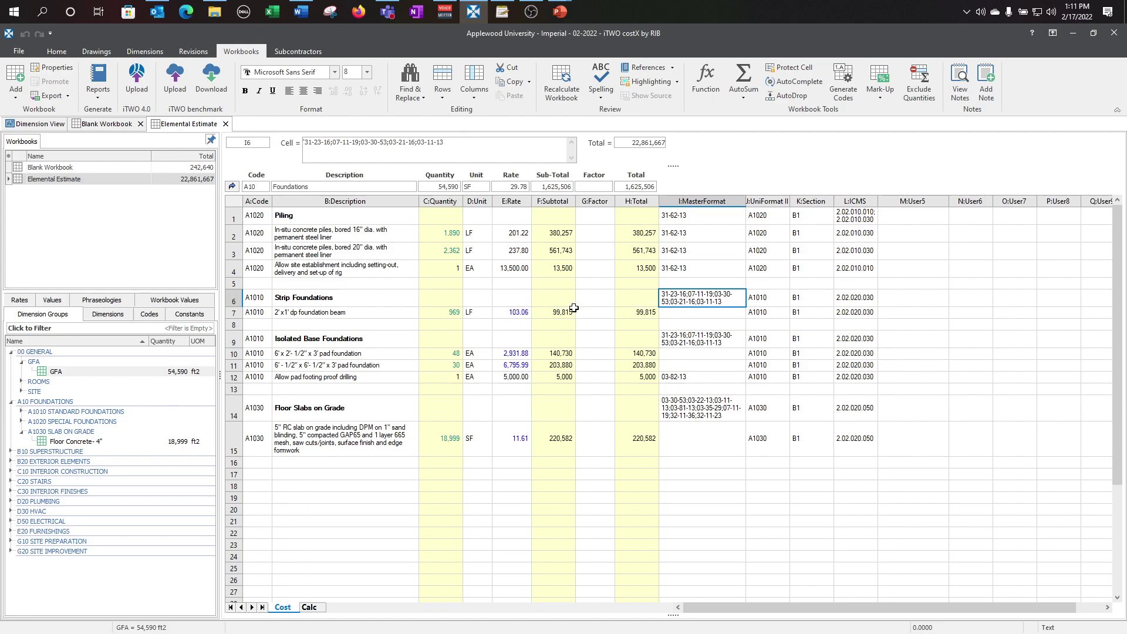
double_click(509, 312)
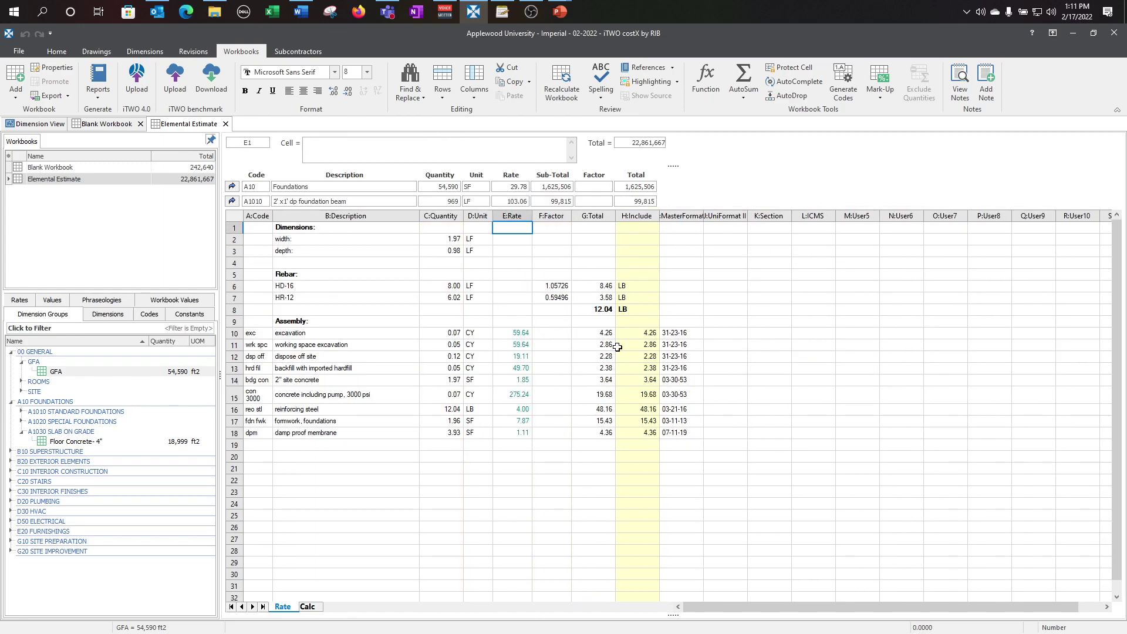
left_click_drag(682, 334, 681, 433)
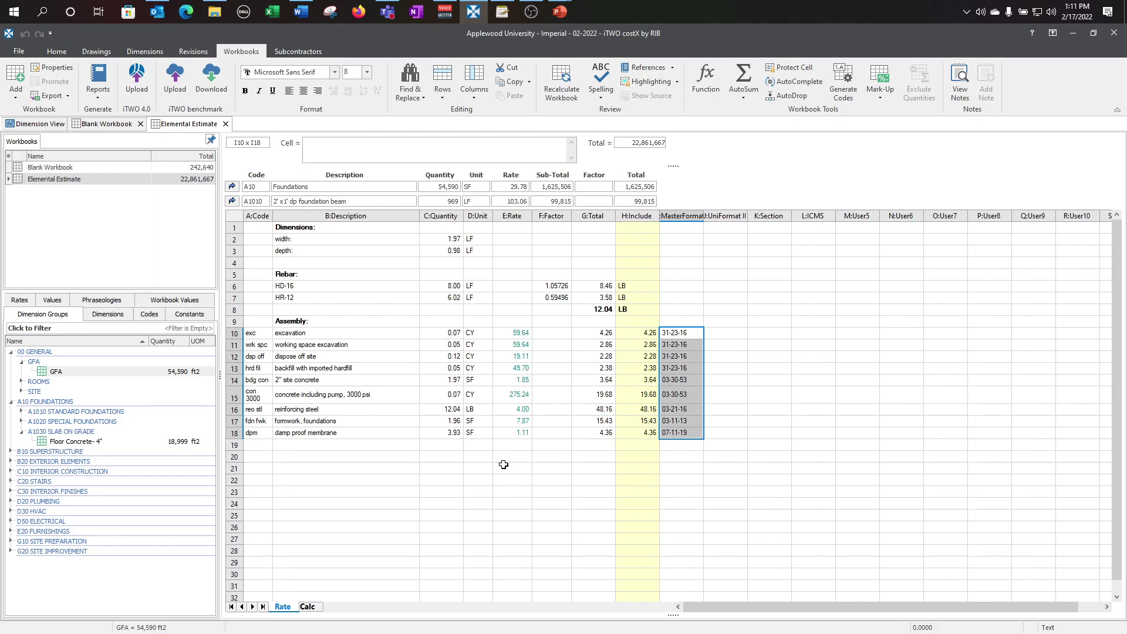
key("ctrl+Up")
key("ctrl+Up")
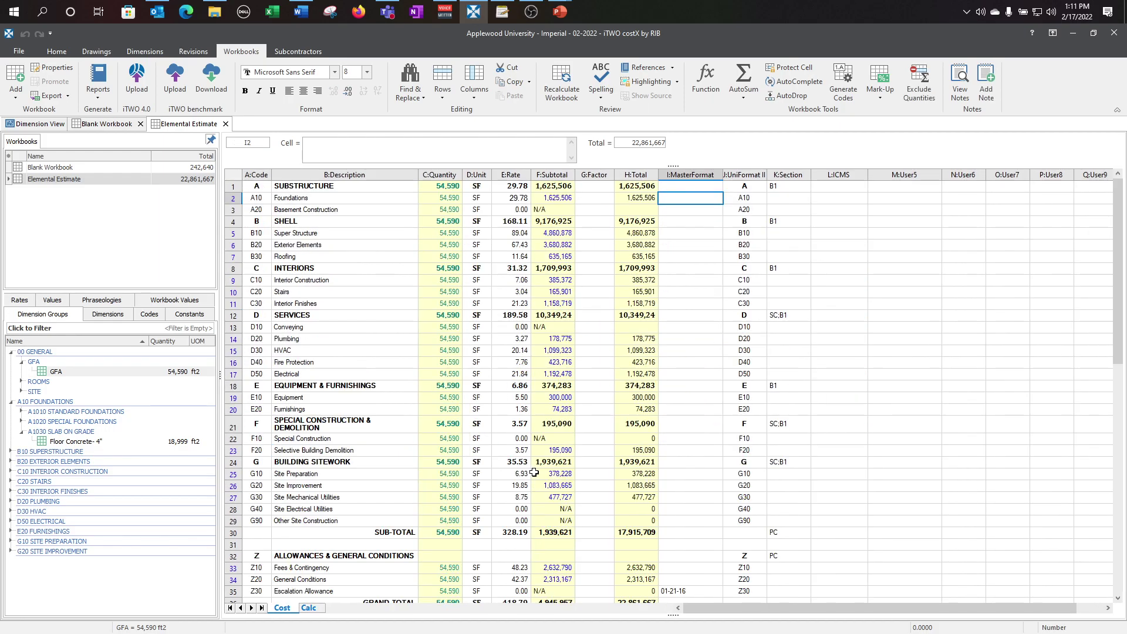
scroll(414, 418, "down", 2)
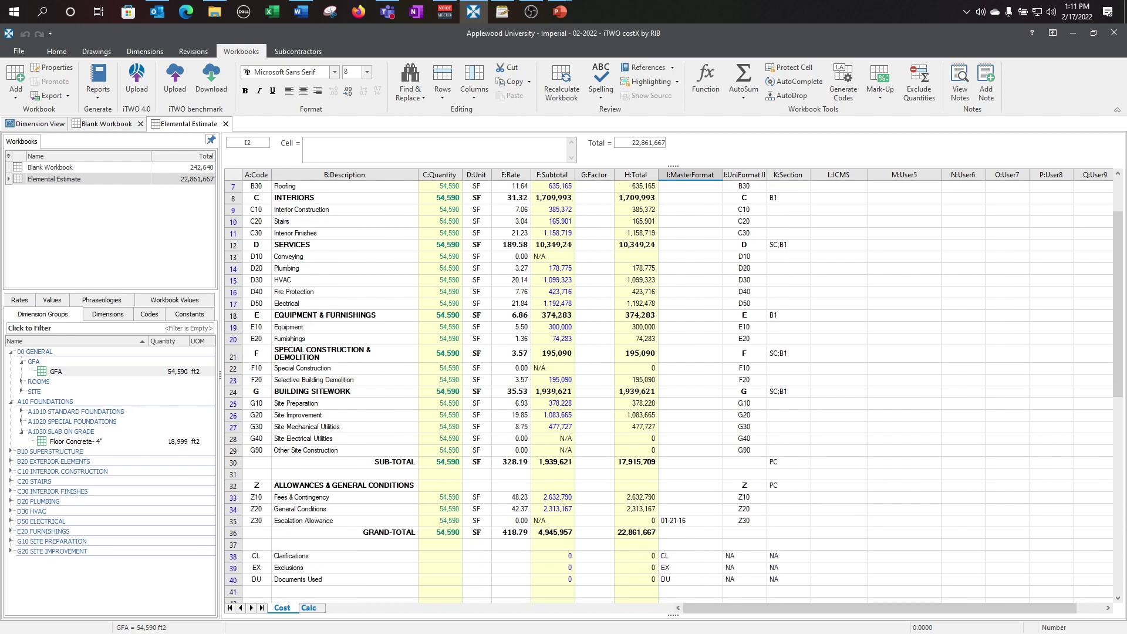
key("alt+Tab")
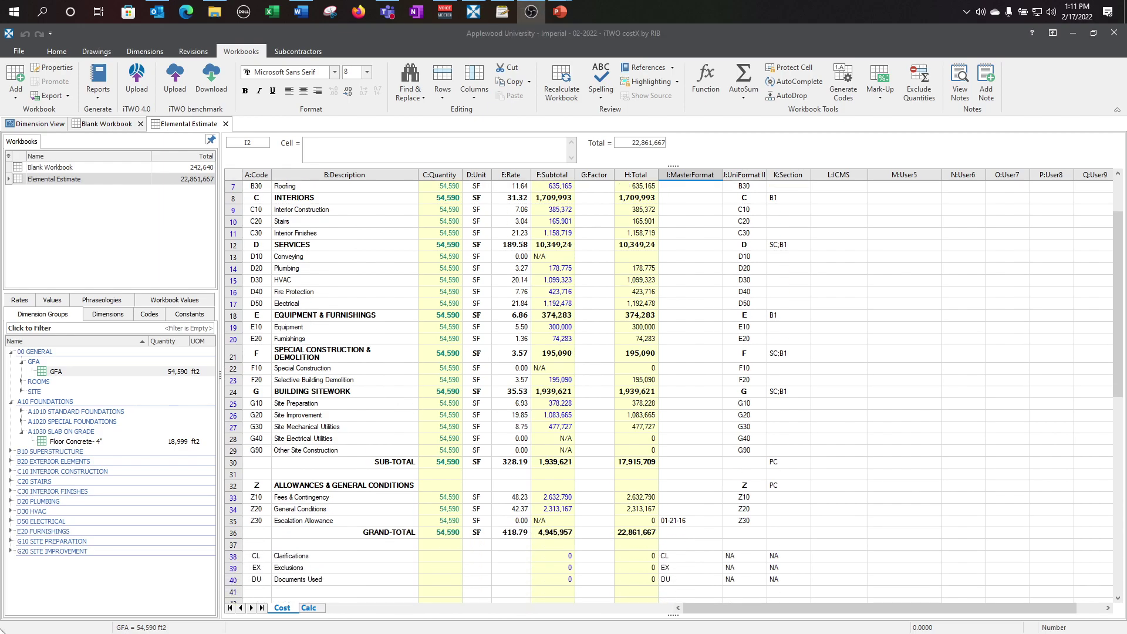